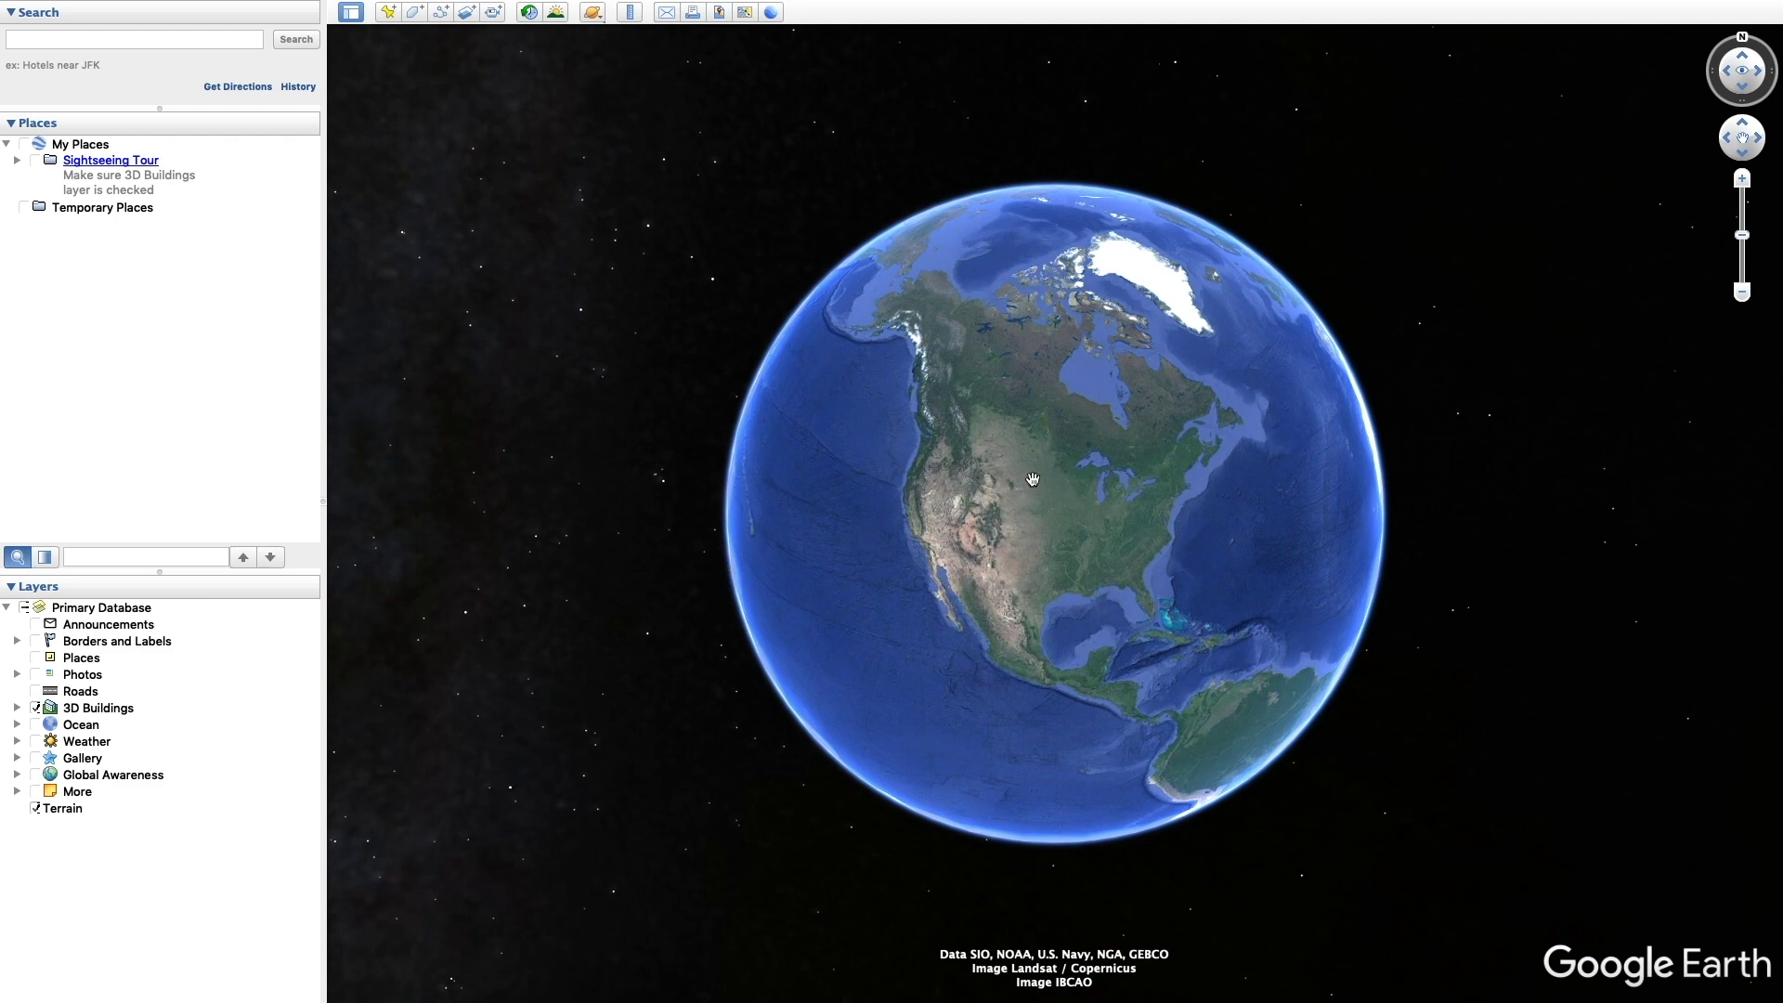
Step: Turn the globe so North America sits centered in the 3D viewer
{"action": "mouse_move", "coordinate": [1083, 516]}
{"action": "left_mouse_down"}
{"action": "mouse_move", "coordinate": [915, 399]}
{"action": "mouse_move", "coordinate": [1076, 498]}
{"action": "mouse_move", "coordinate": [1156, 605]}
{"action": "mouse_move", "coordinate": [1103, 530]}
{"action": "left_mouse_up"}
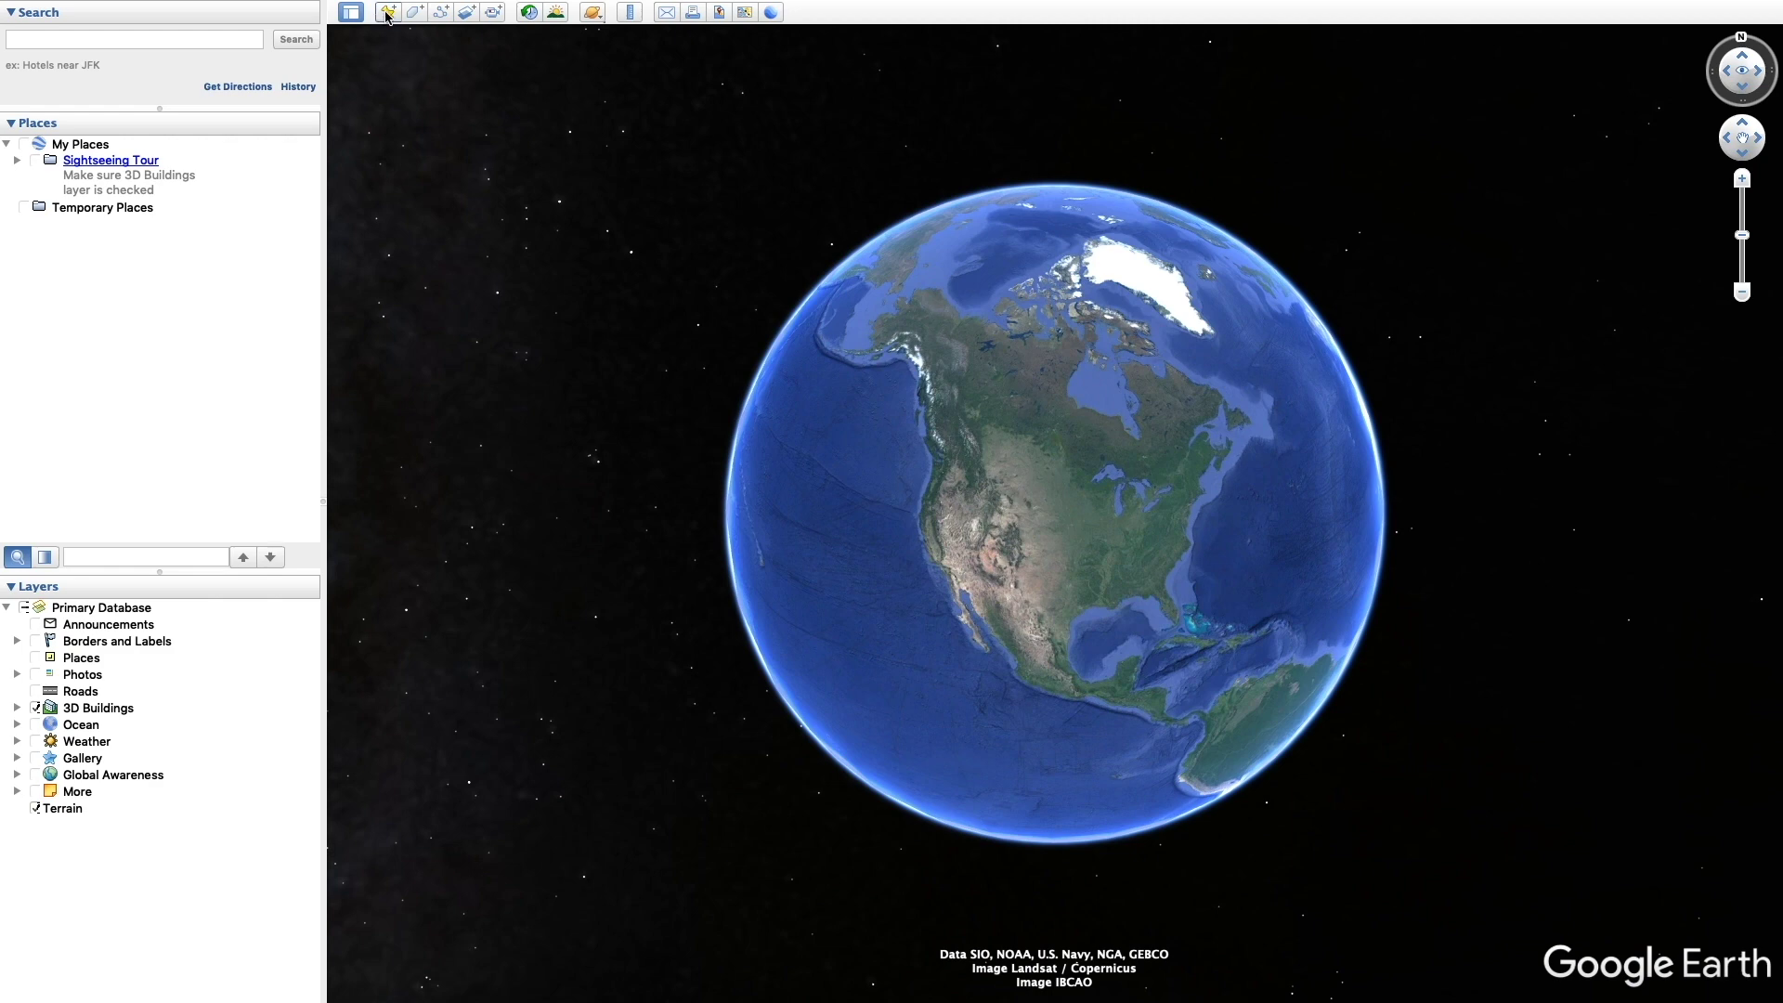
Step: Add a 'Space' placemark at the globe view, move it into Temporary Places, and hide it
{"action": "left_click", "coordinate": [388, 13]}
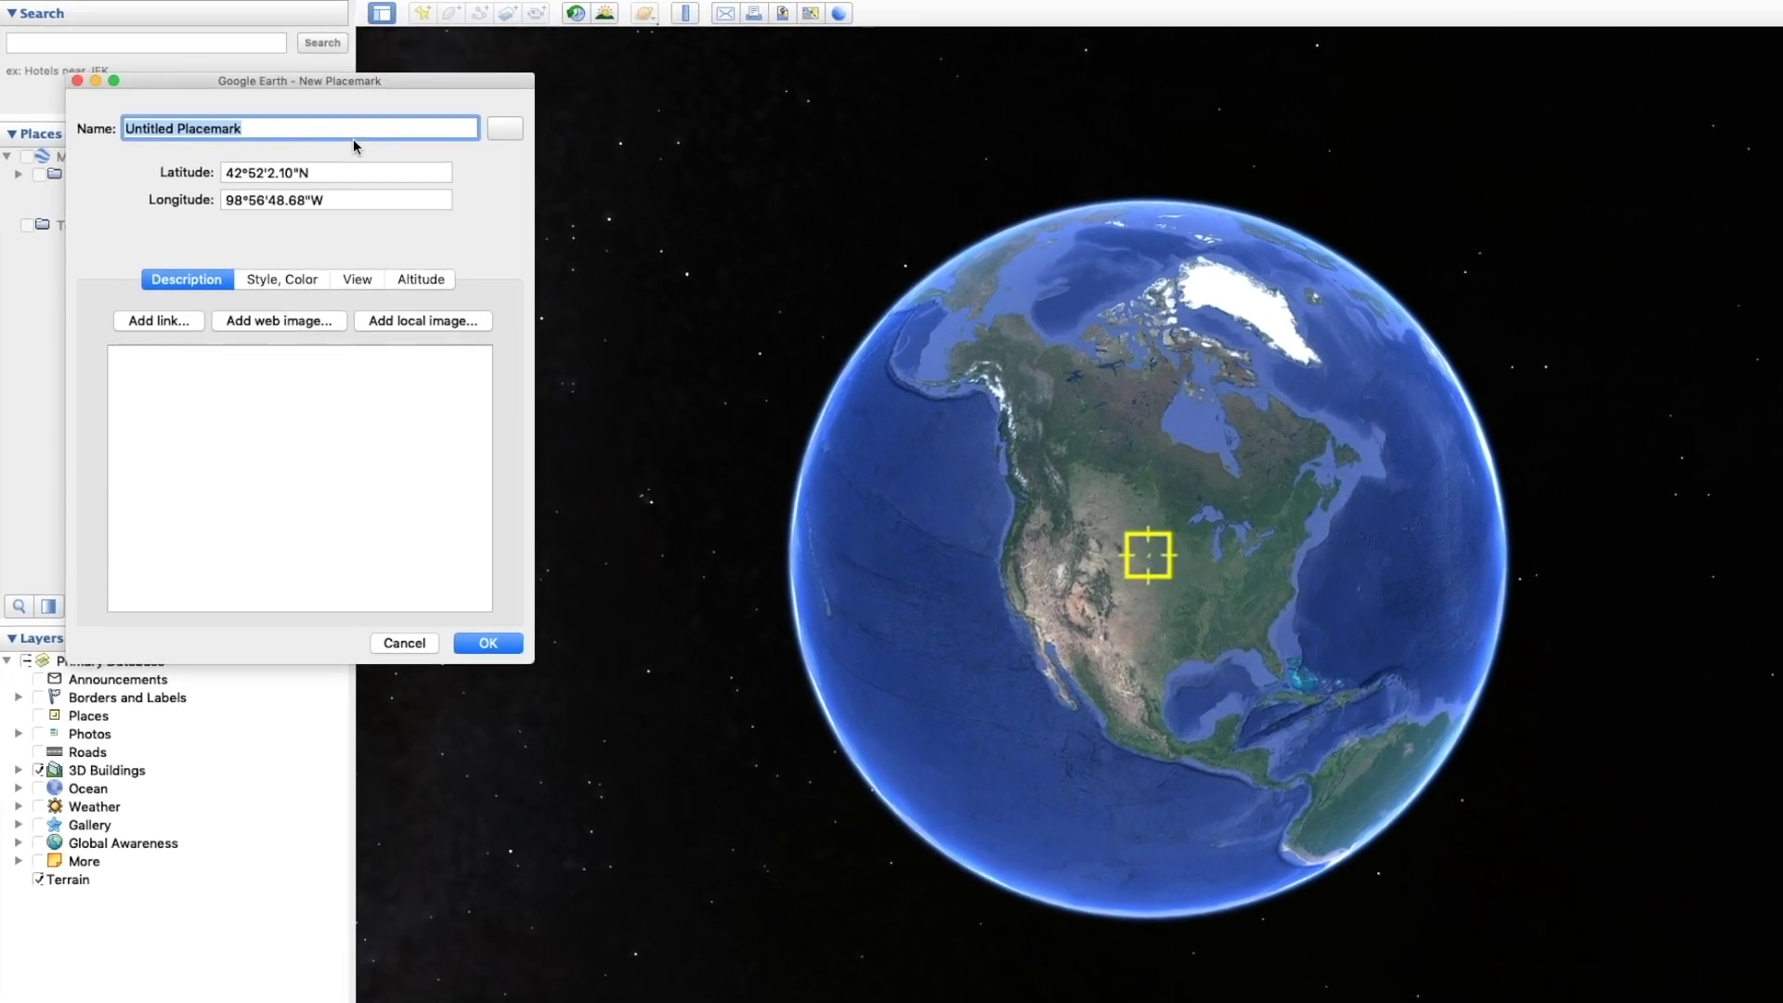
{"action": "type", "text": "Space"}
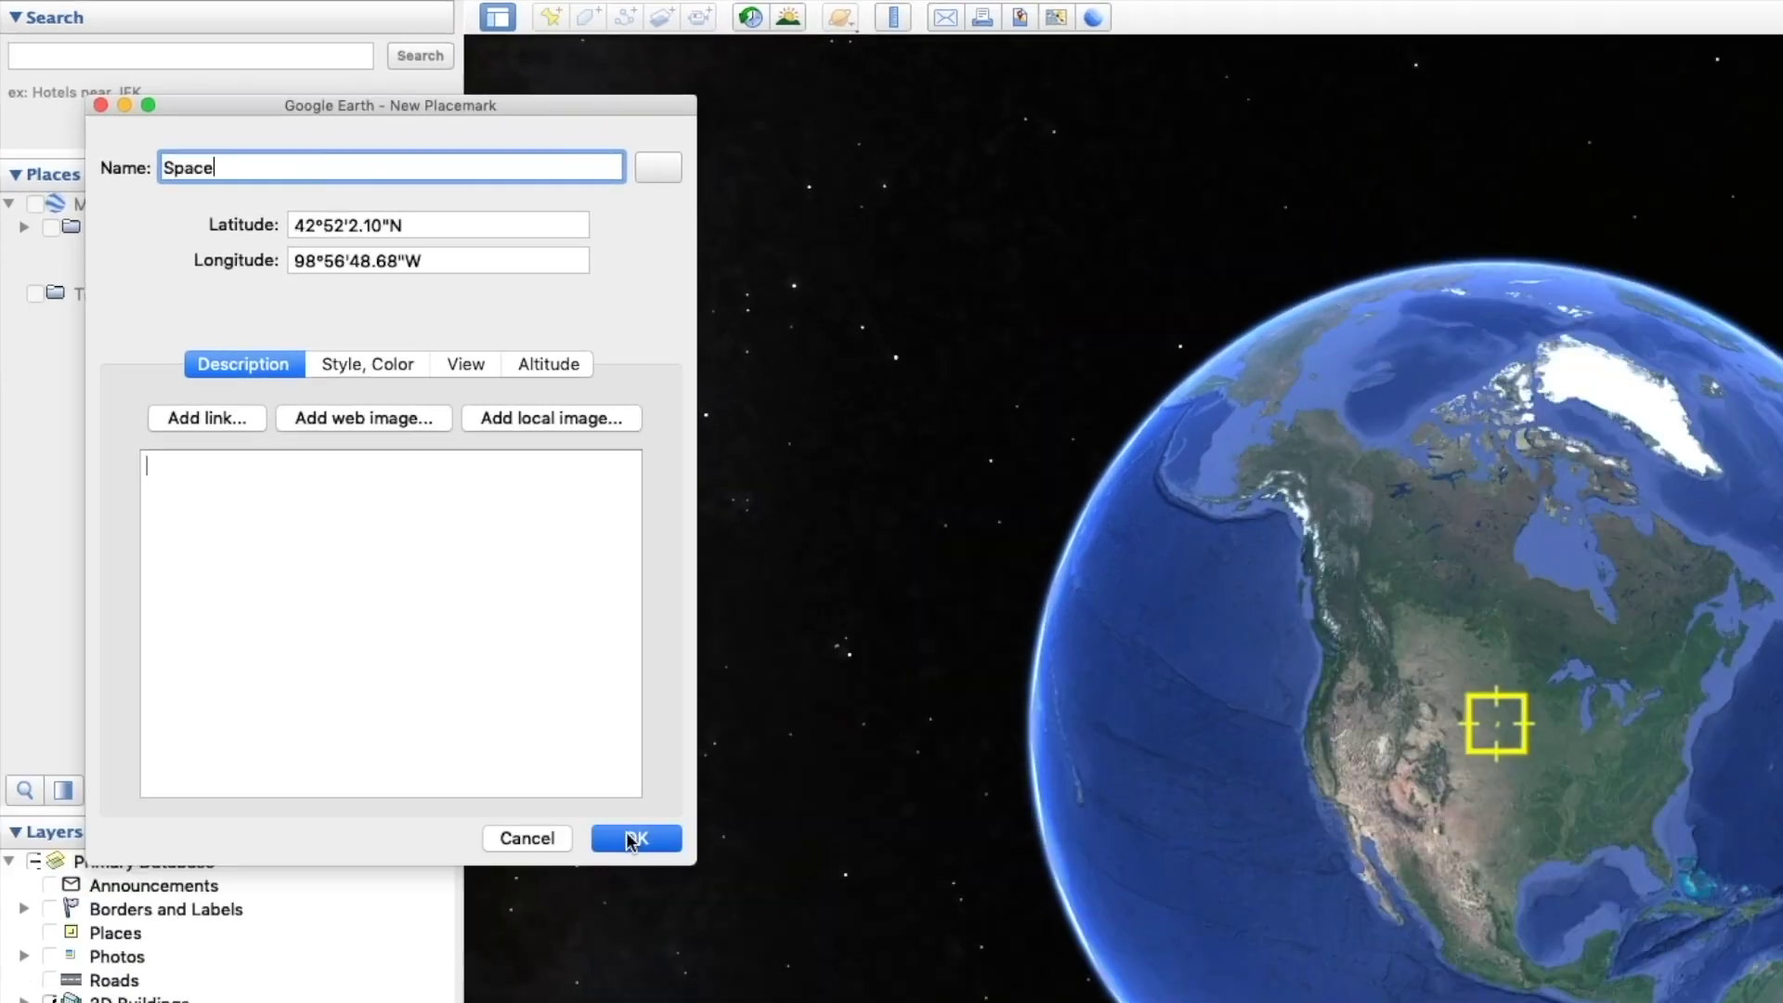
{"action": "left_click", "coordinate": [559, 737]}
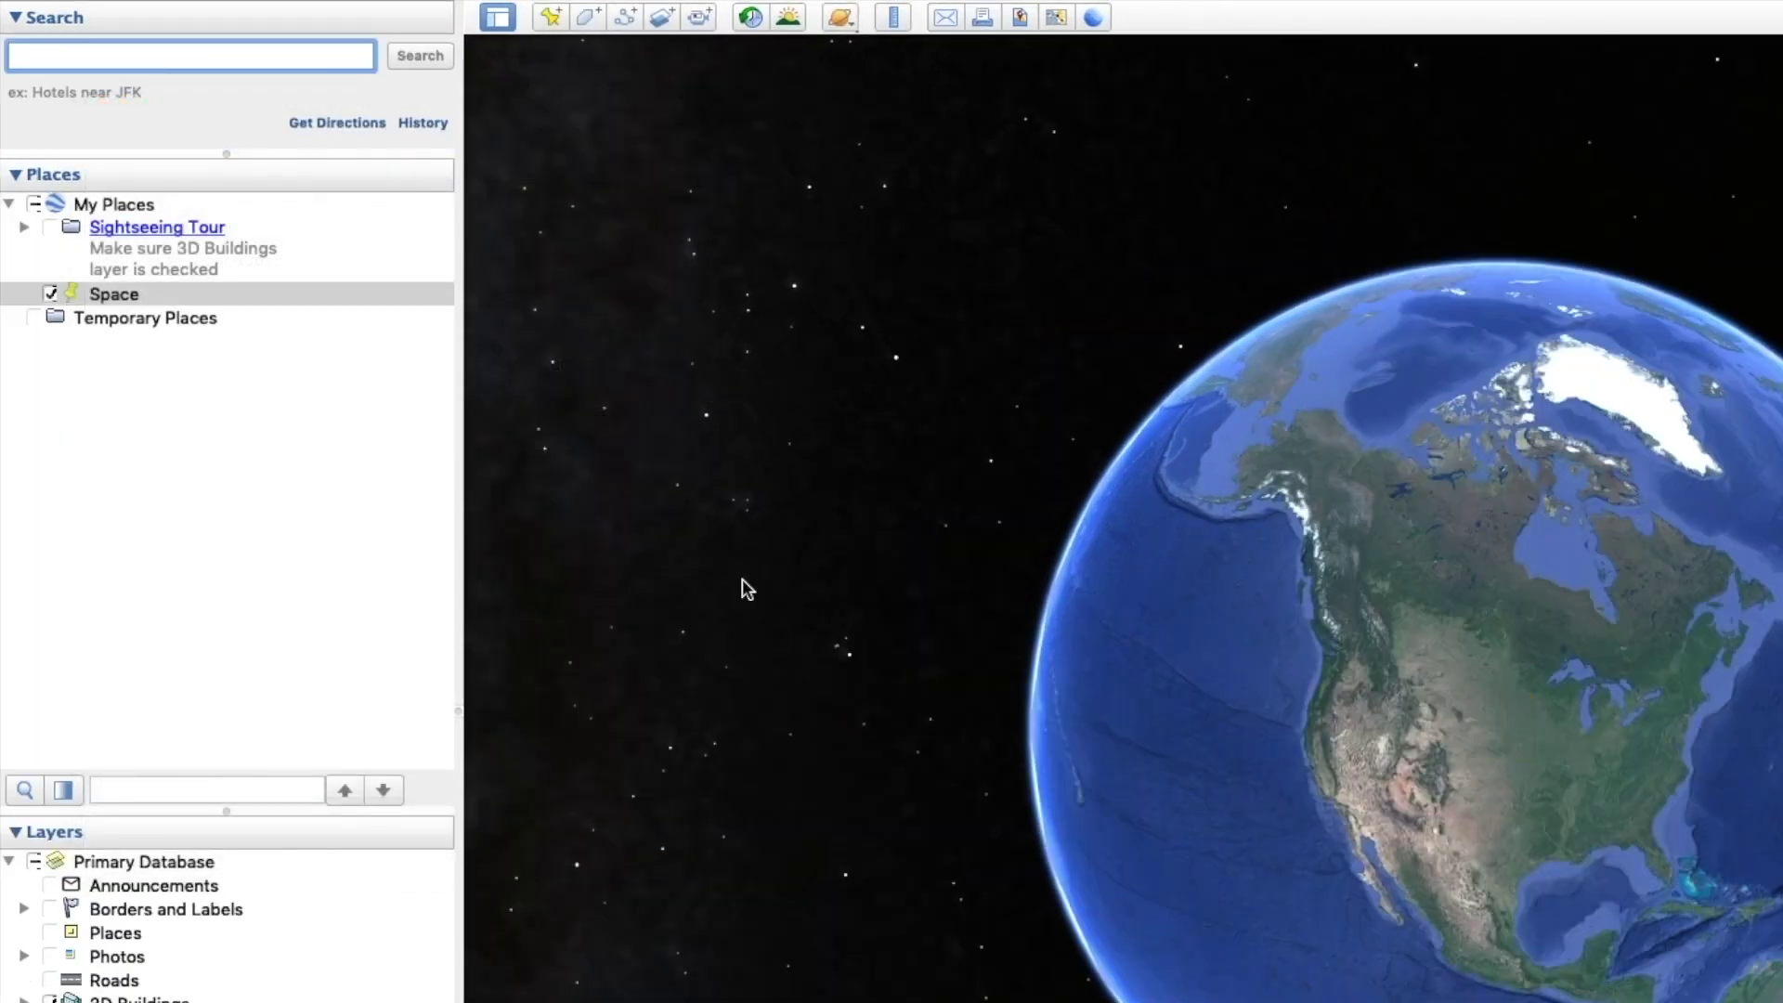
{"action": "left_click", "coordinate": [127, 296]}
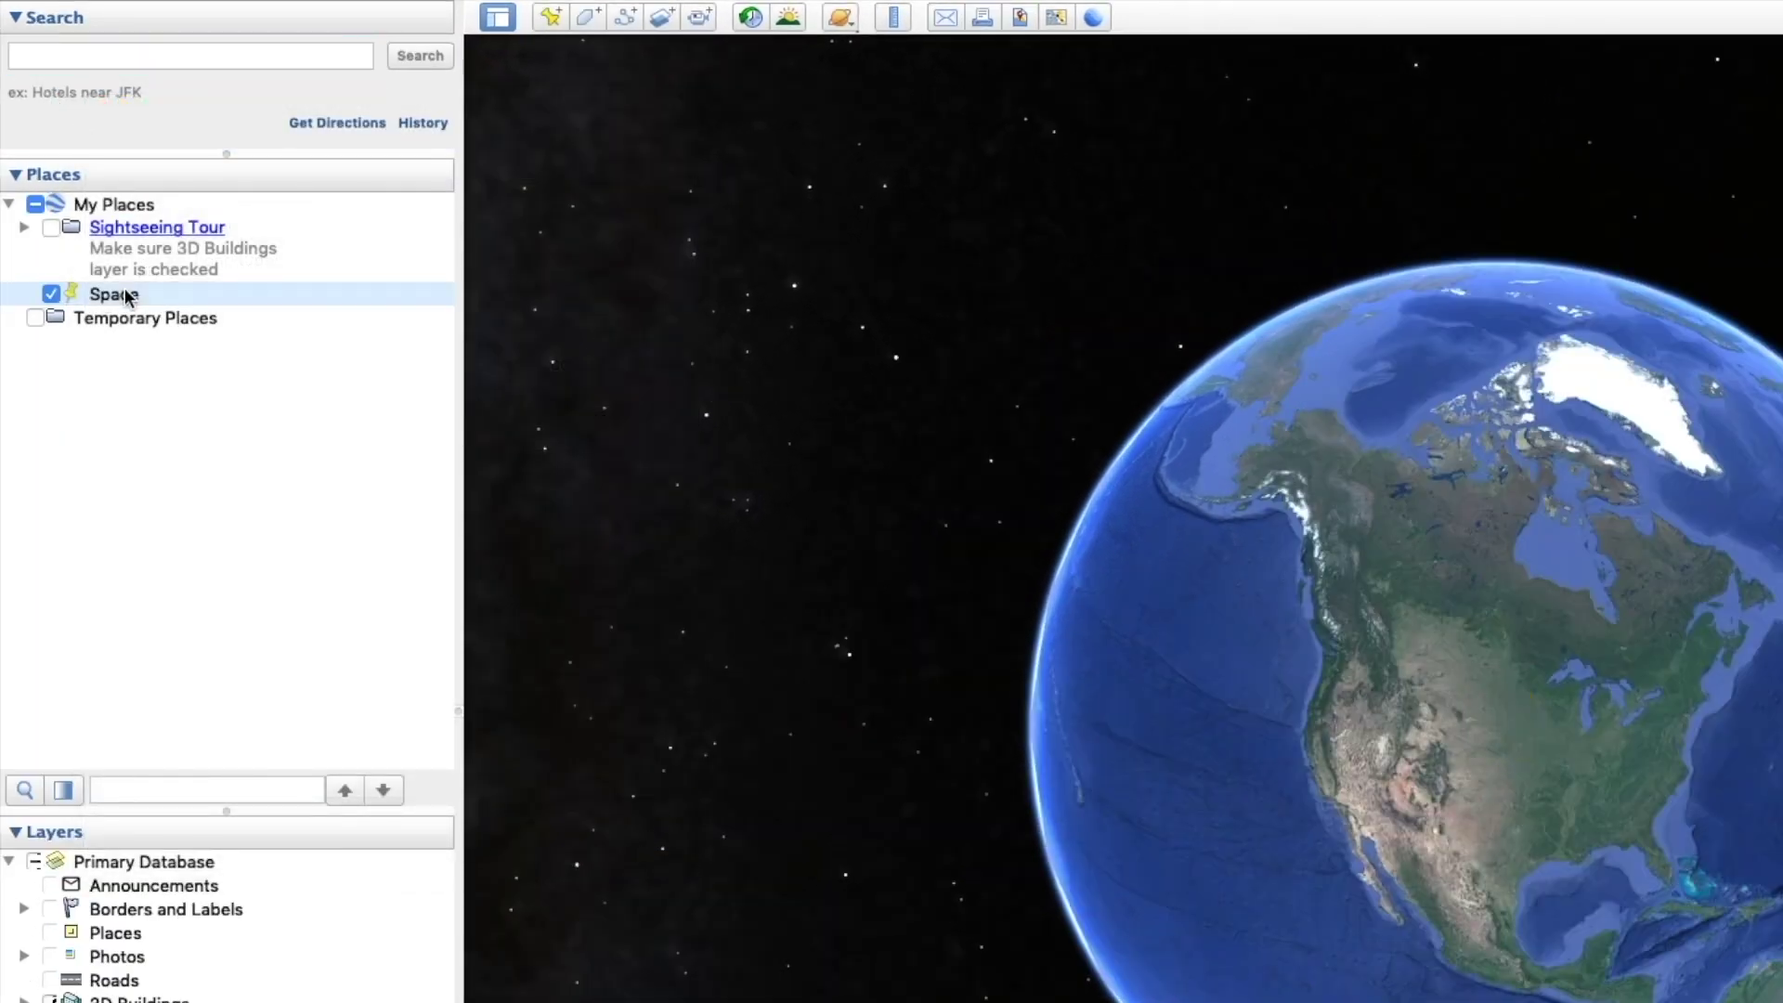
{"action": "left_click_drag", "start_coordinate": [119, 327], "coordinate": [119, 327]}
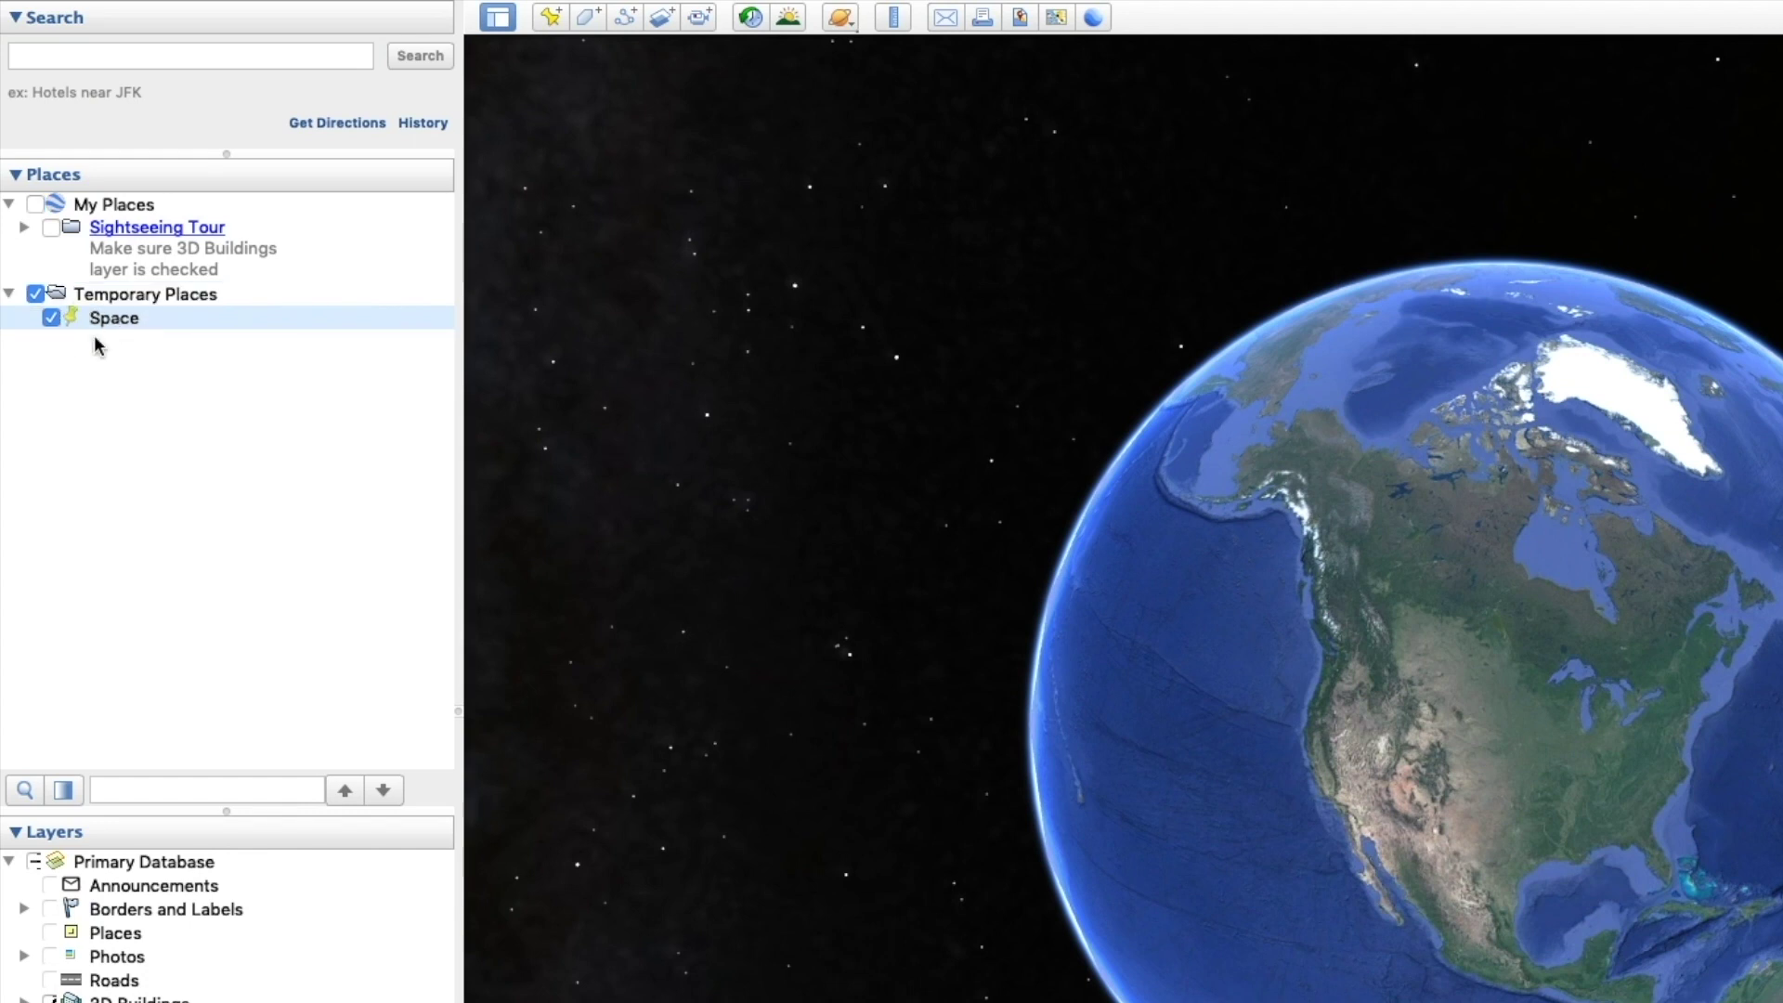
{"action": "left_click", "coordinate": [35, 294]}
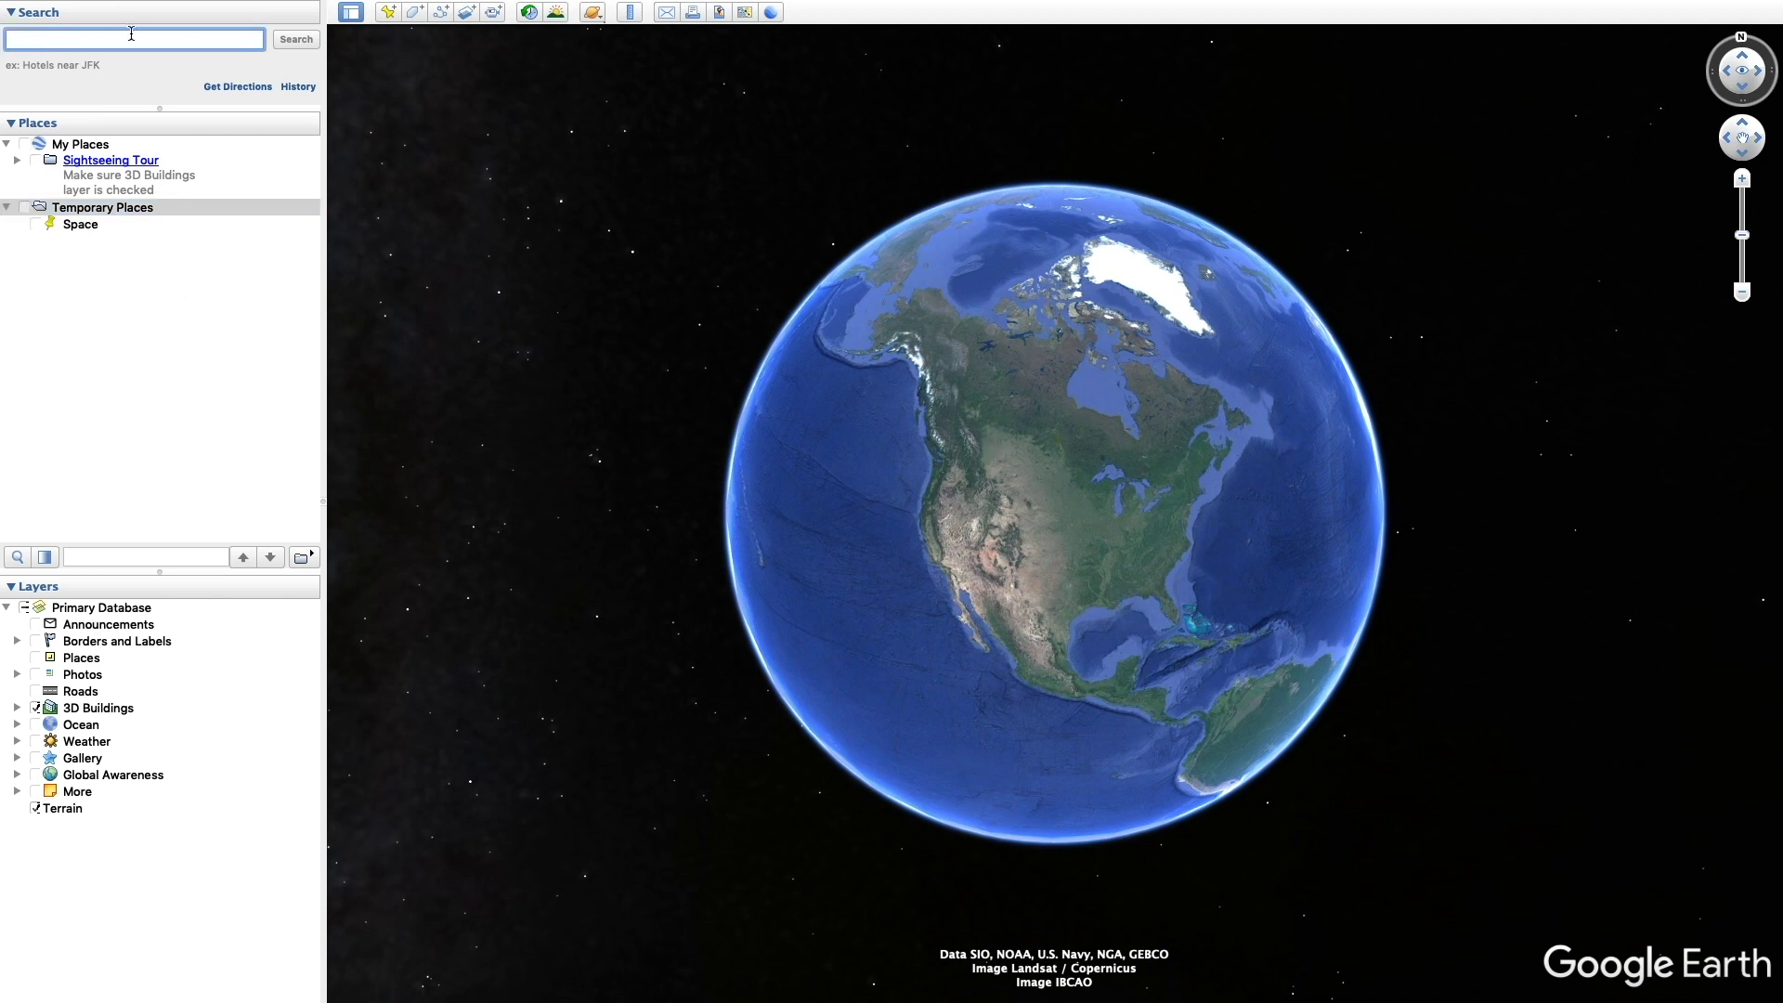
Step: Search for 'Huntington Beach Pier', zoom in slightly, then clear the search results
{"action": "type", "text": "Huntington Beac"}
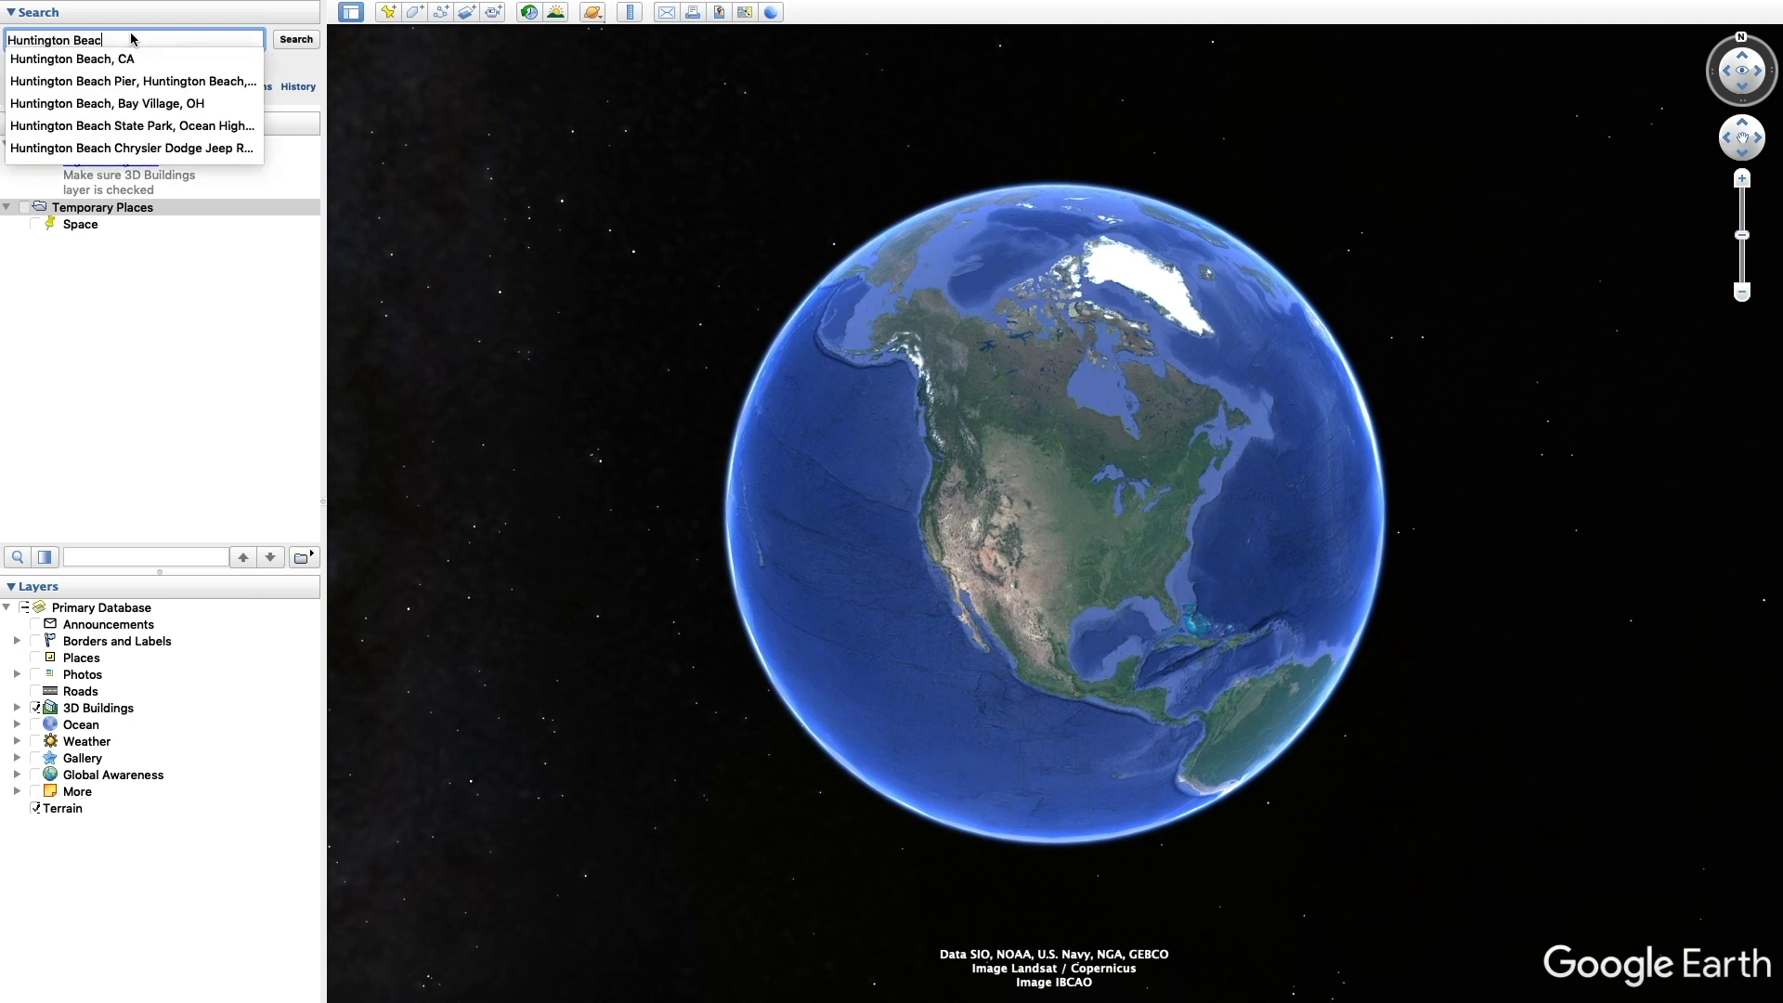
{"action": "type", "text": "h Pier"}
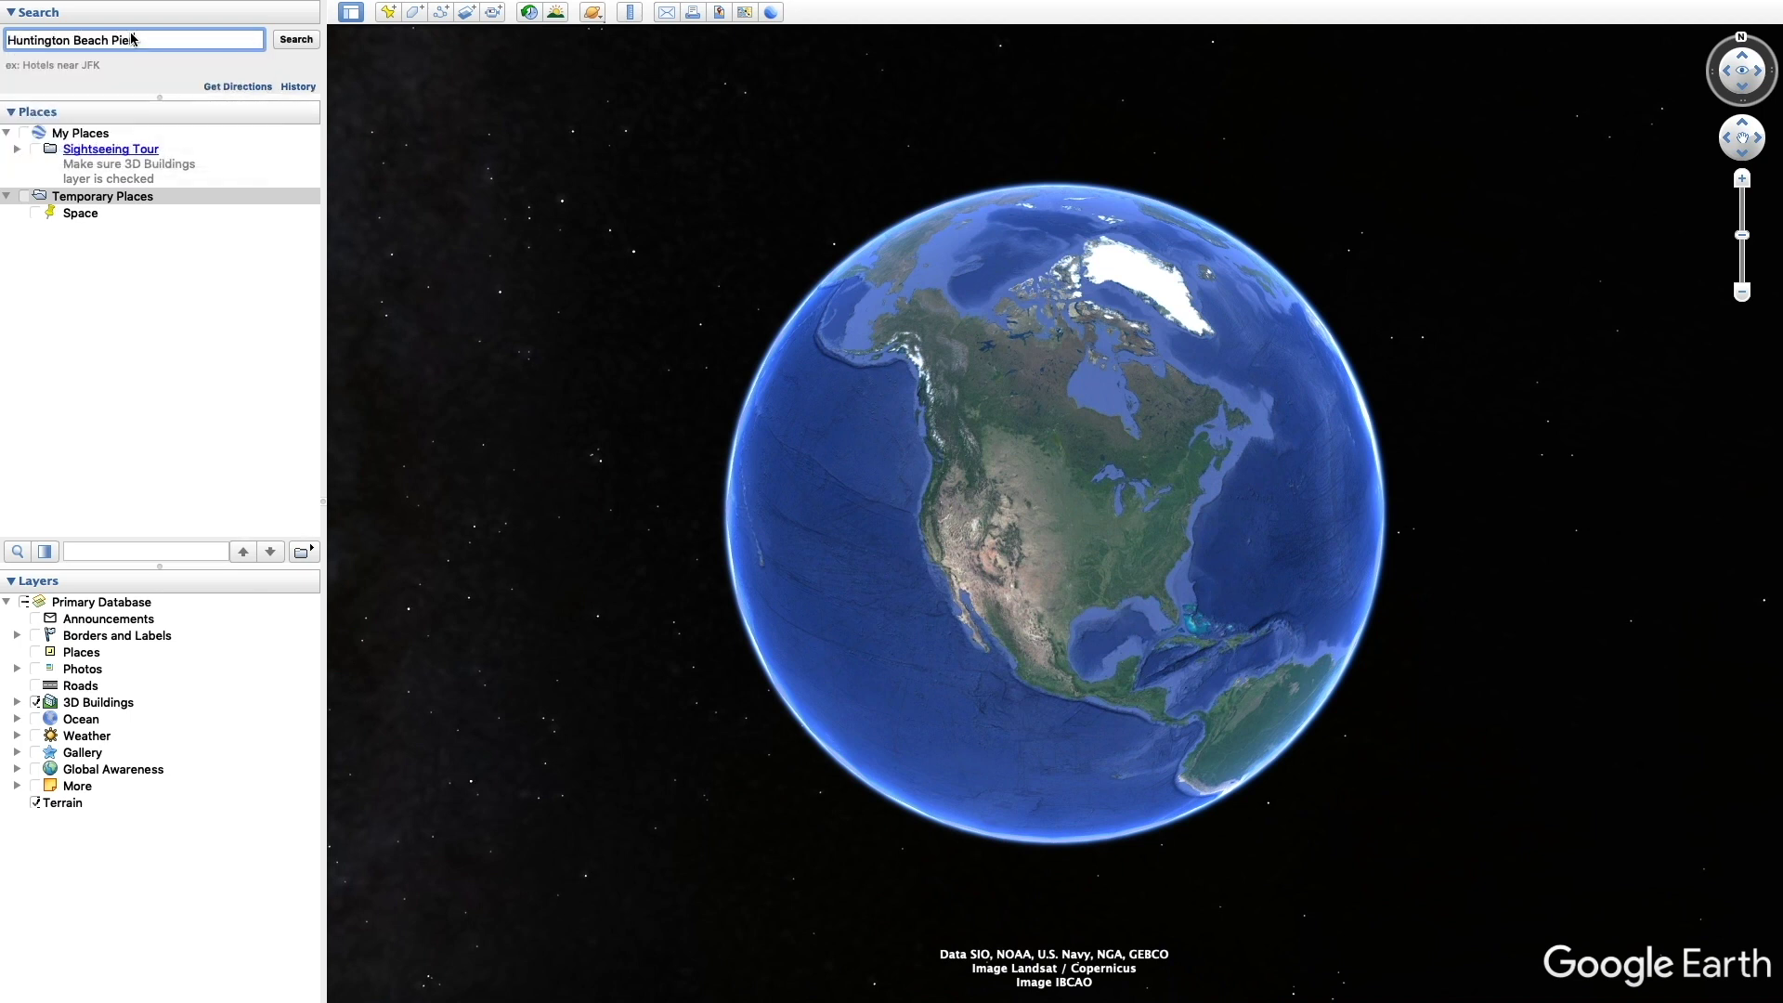
{"action": "left_click", "coordinate": [293, 39]}
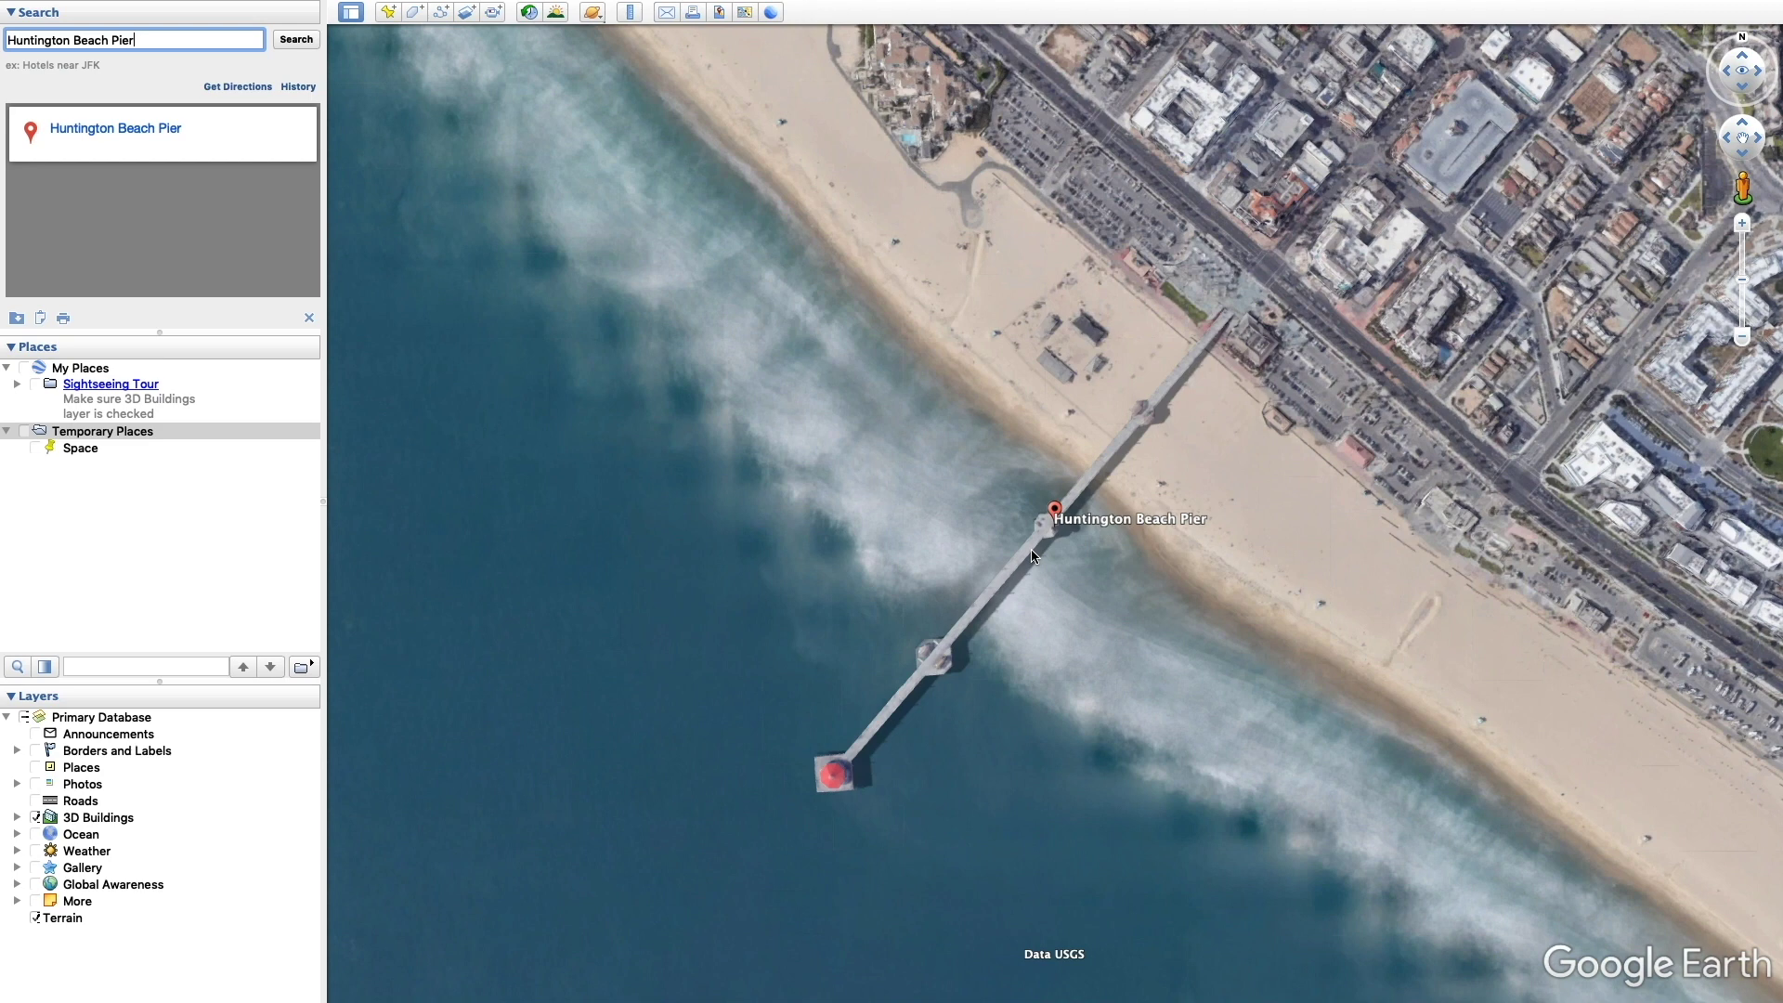
{"action": "scroll", "coordinate": [1049, 539], "scroll_direction": "up", "scroll_amount": 2}
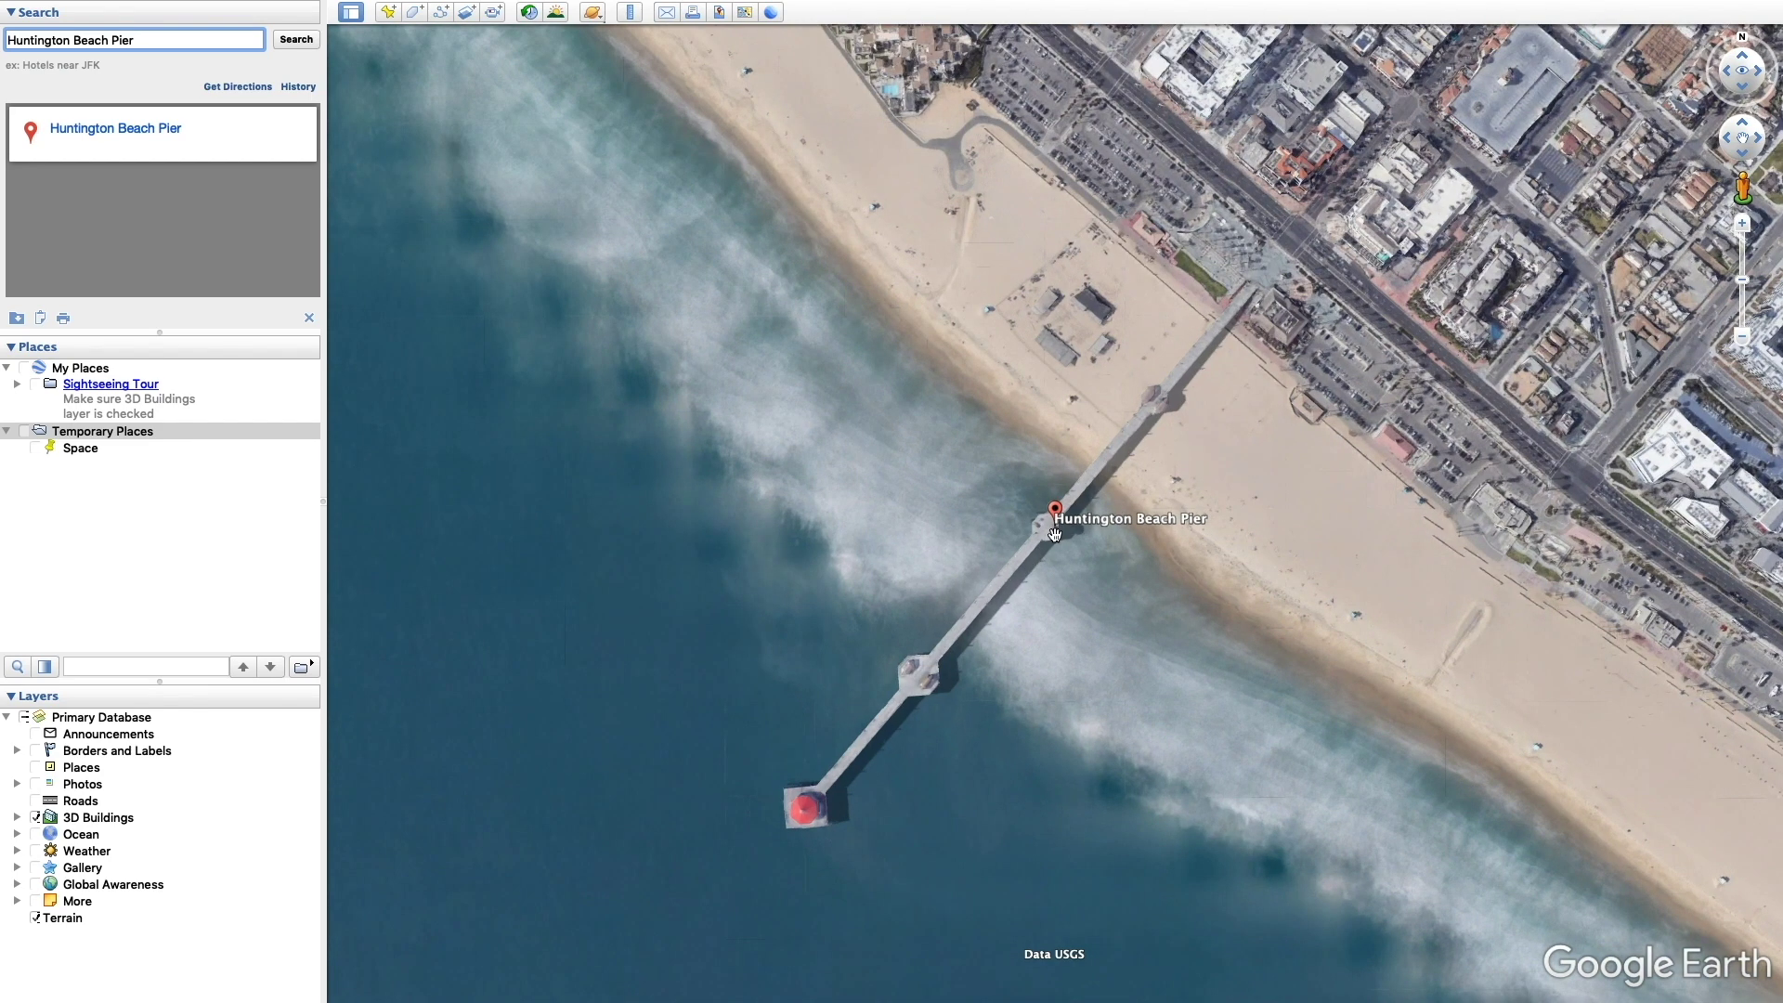
{"action": "left_click", "coordinate": [309, 320]}
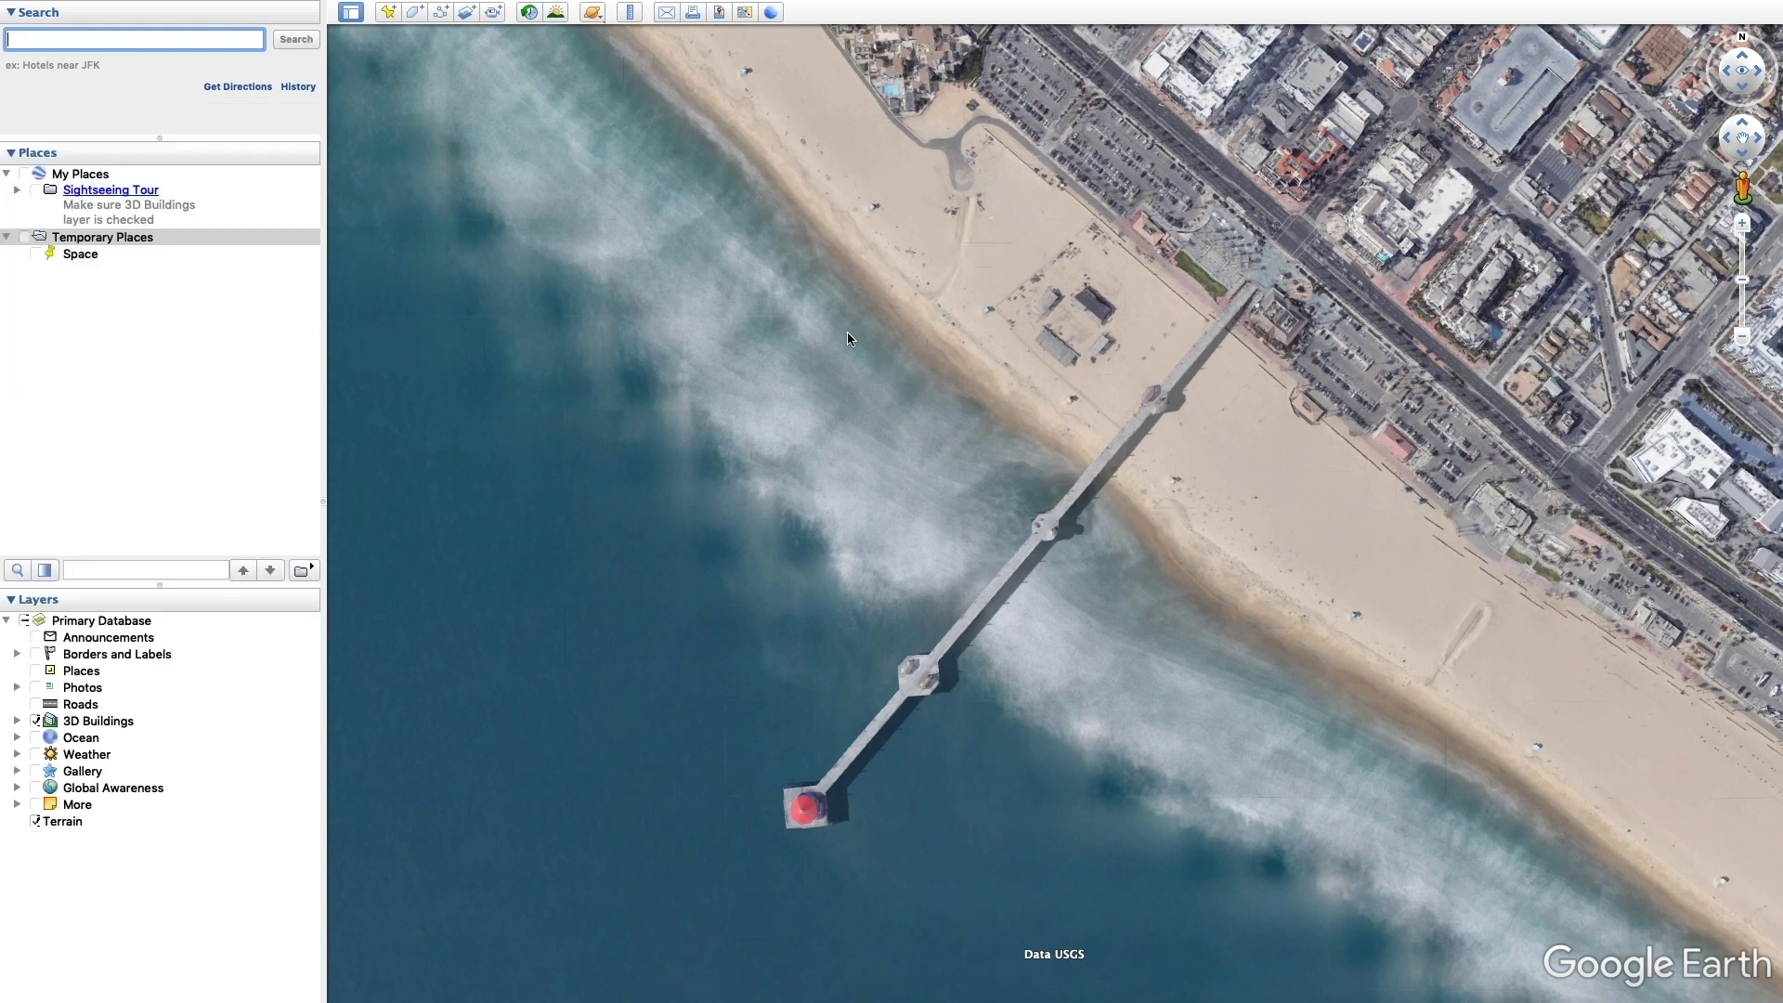
Step: Add a 'Huntington' placemark on the pier, then fly back out to the Space view
{"action": "left_click", "coordinate": [397, 13]}
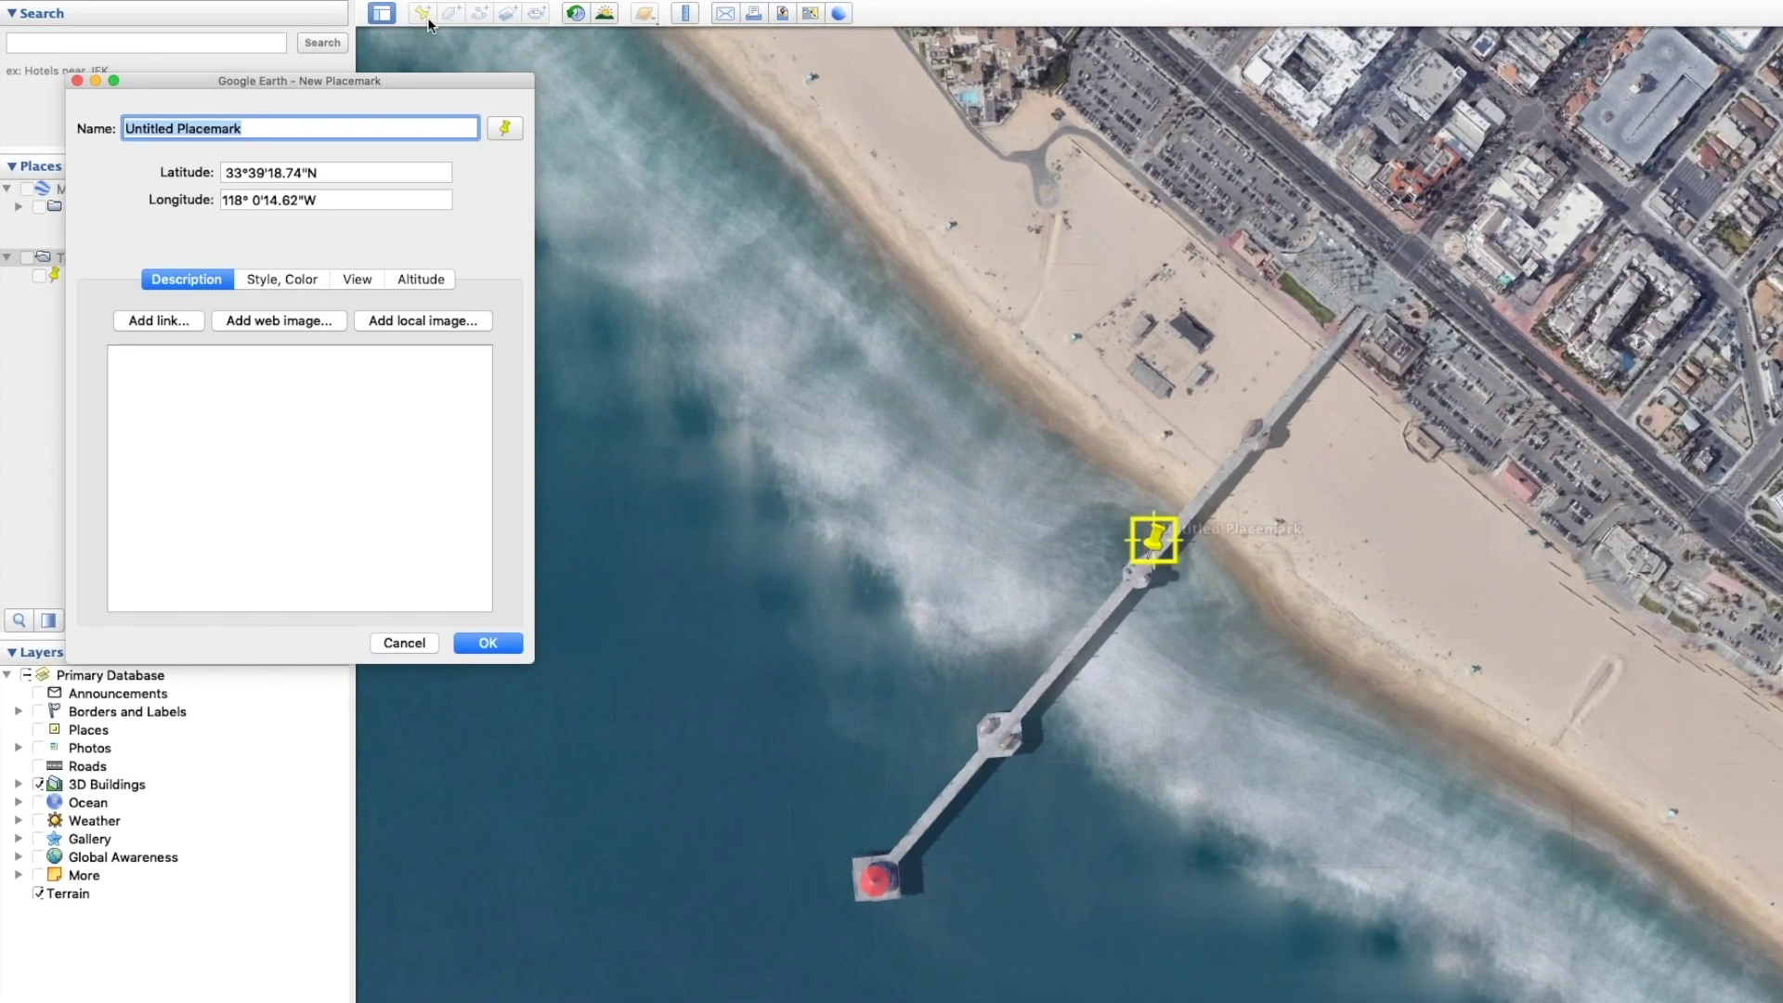
{"action": "type", "text": "Huntin"}
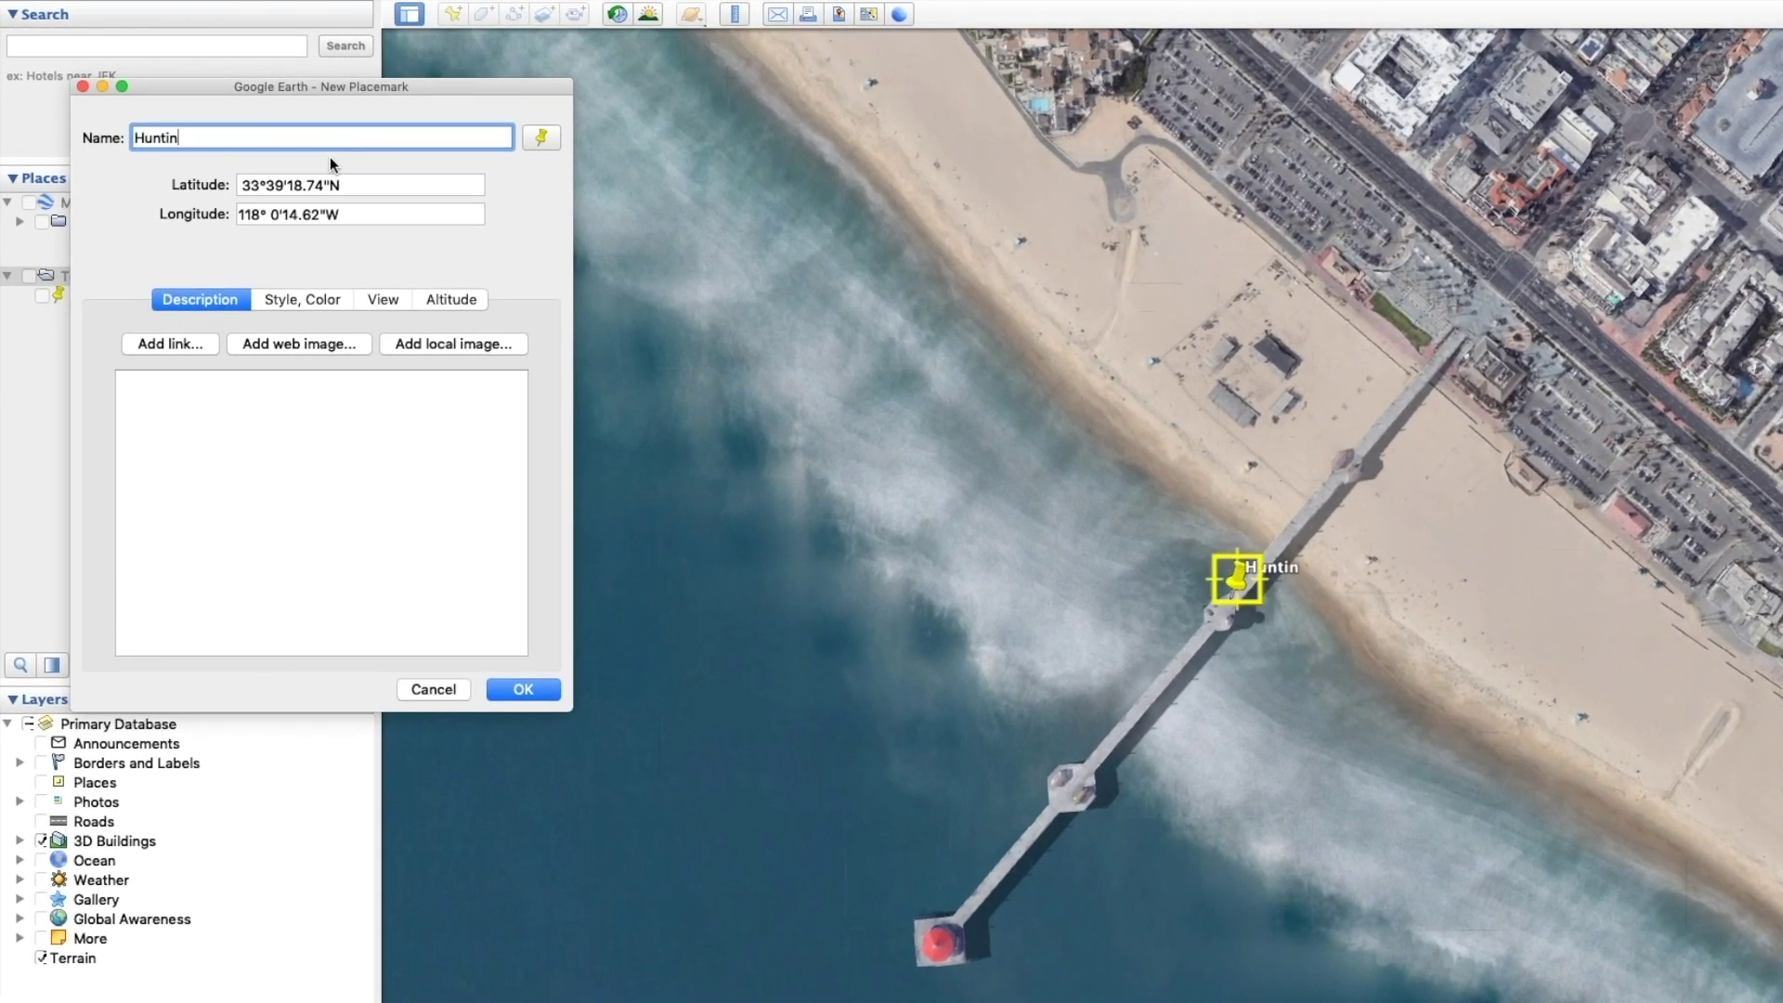
{"action": "type", "text": "gton"}
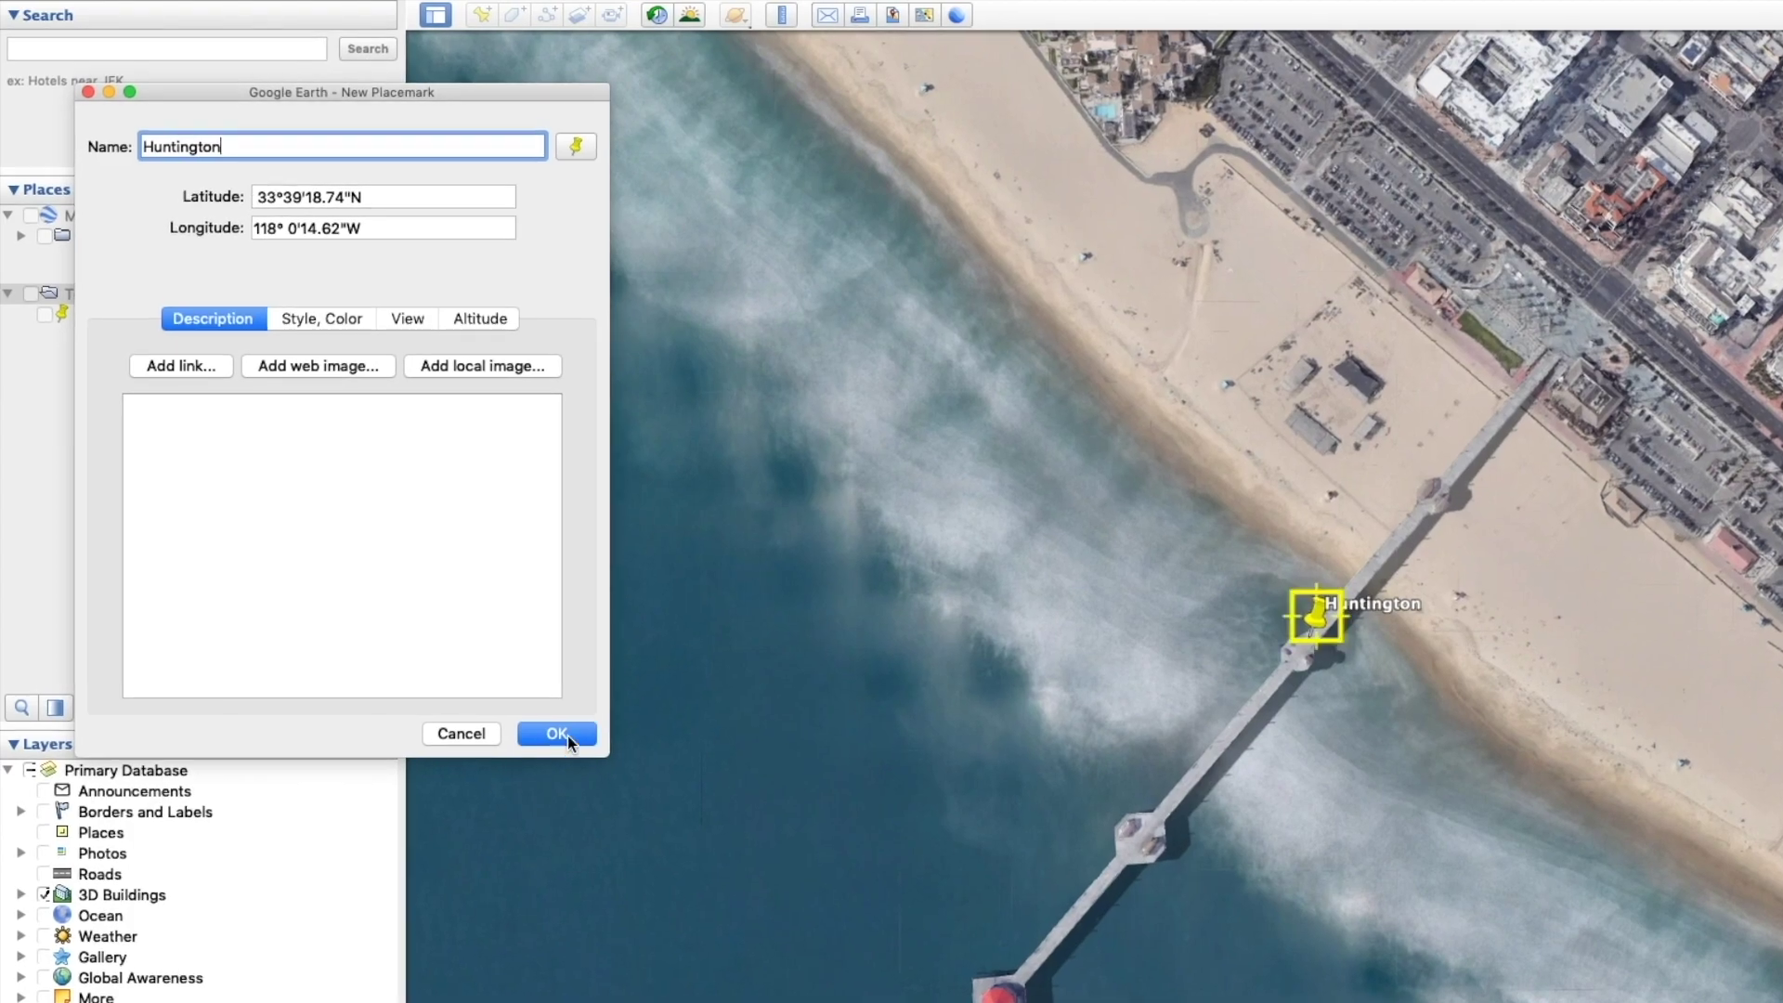
{"action": "left_click", "coordinate": [572, 734]}
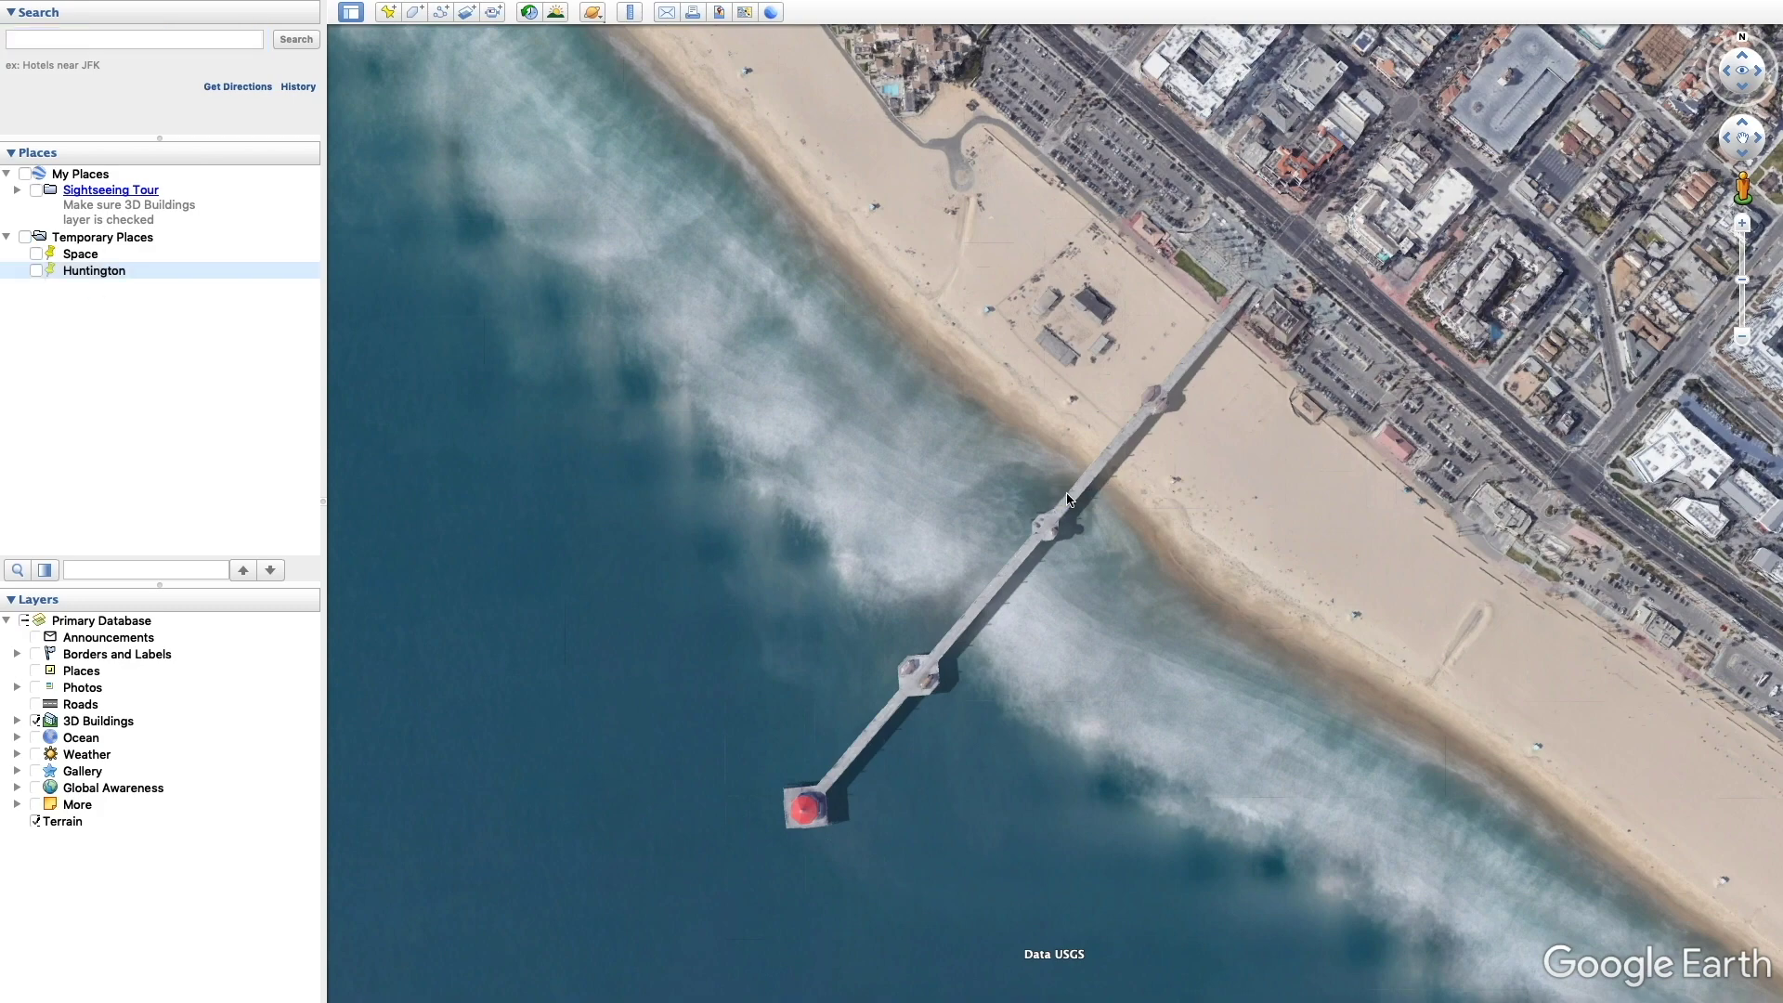
{"action": "double_click", "coordinate": [82, 254]}
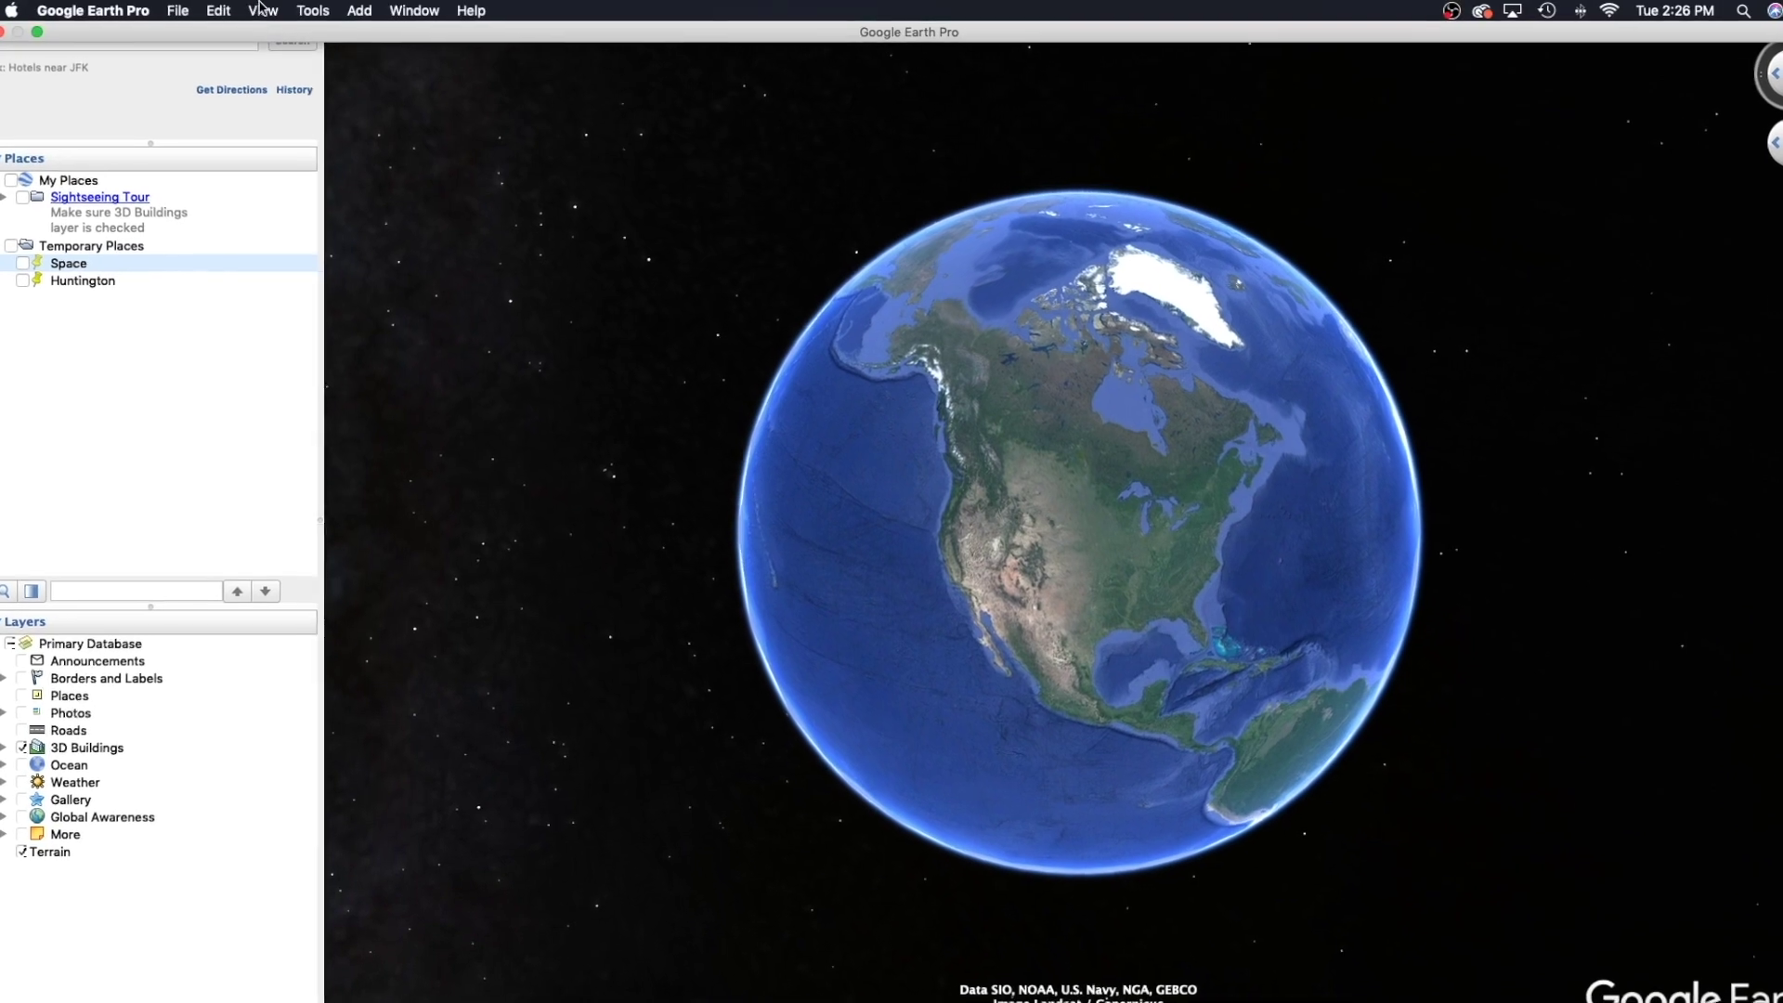
Step: Set View > Show Navigation to Never
{"action": "left_click", "coordinate": [262, 10]}
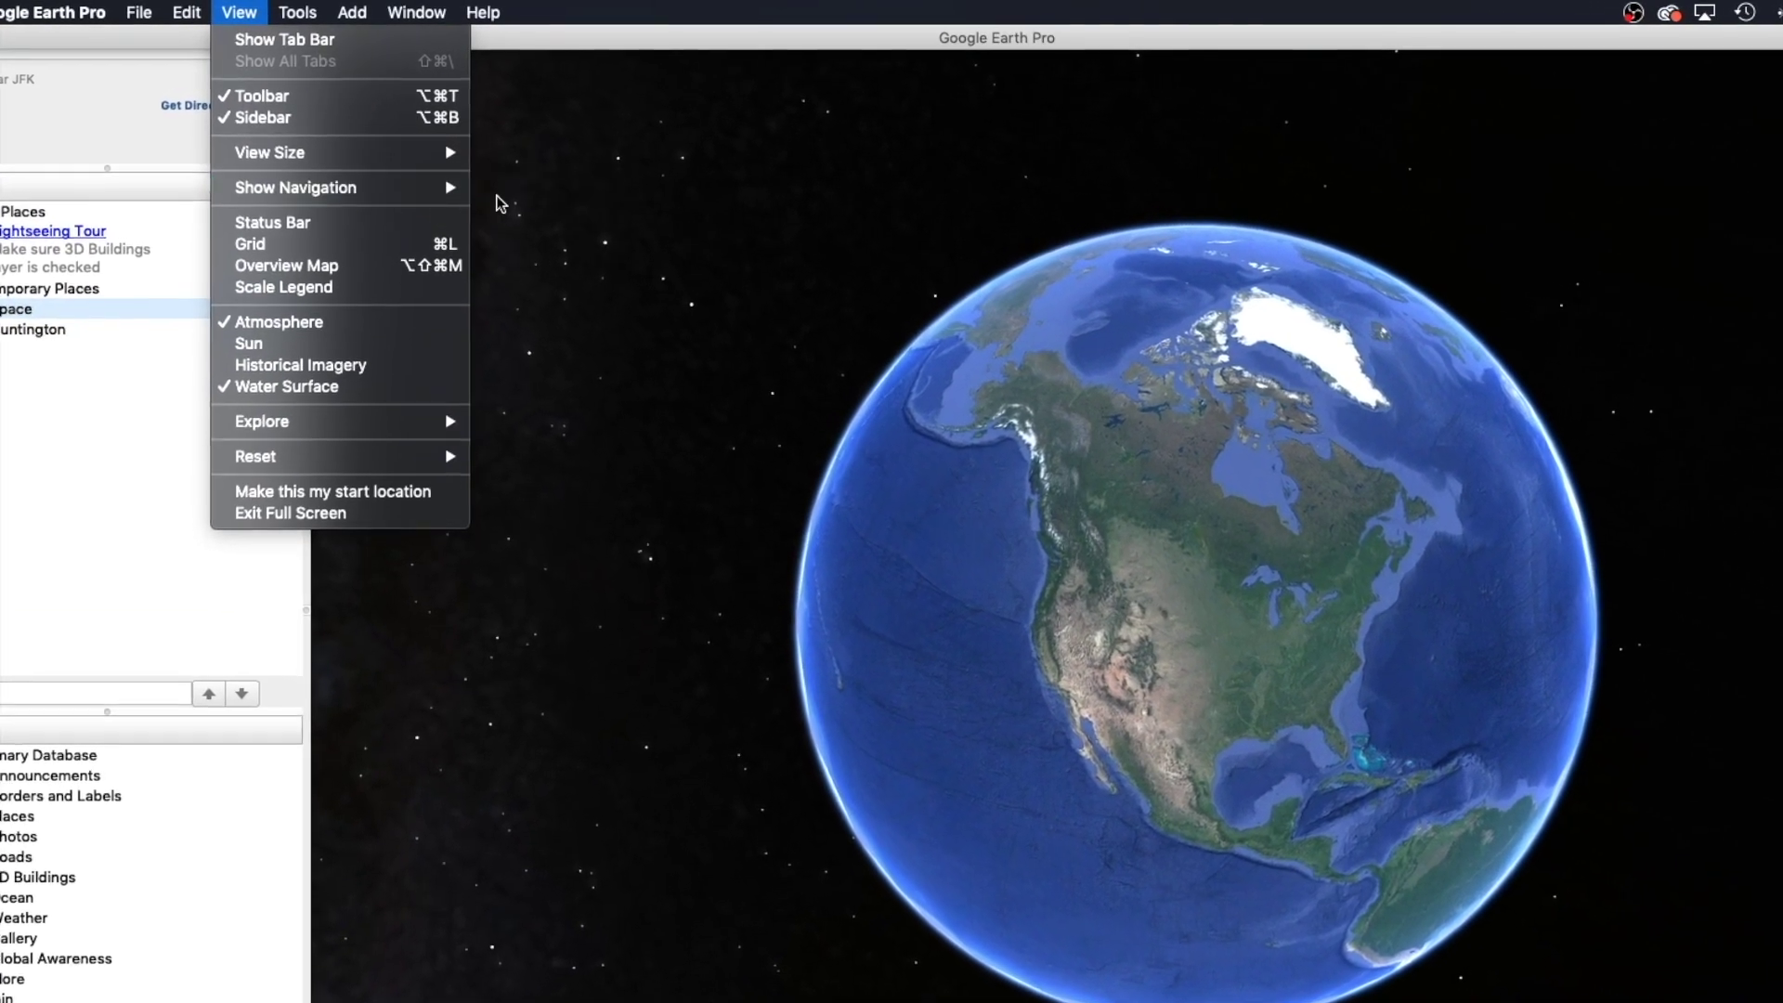
{"action": "mouse_move", "coordinate": [408, 190]}
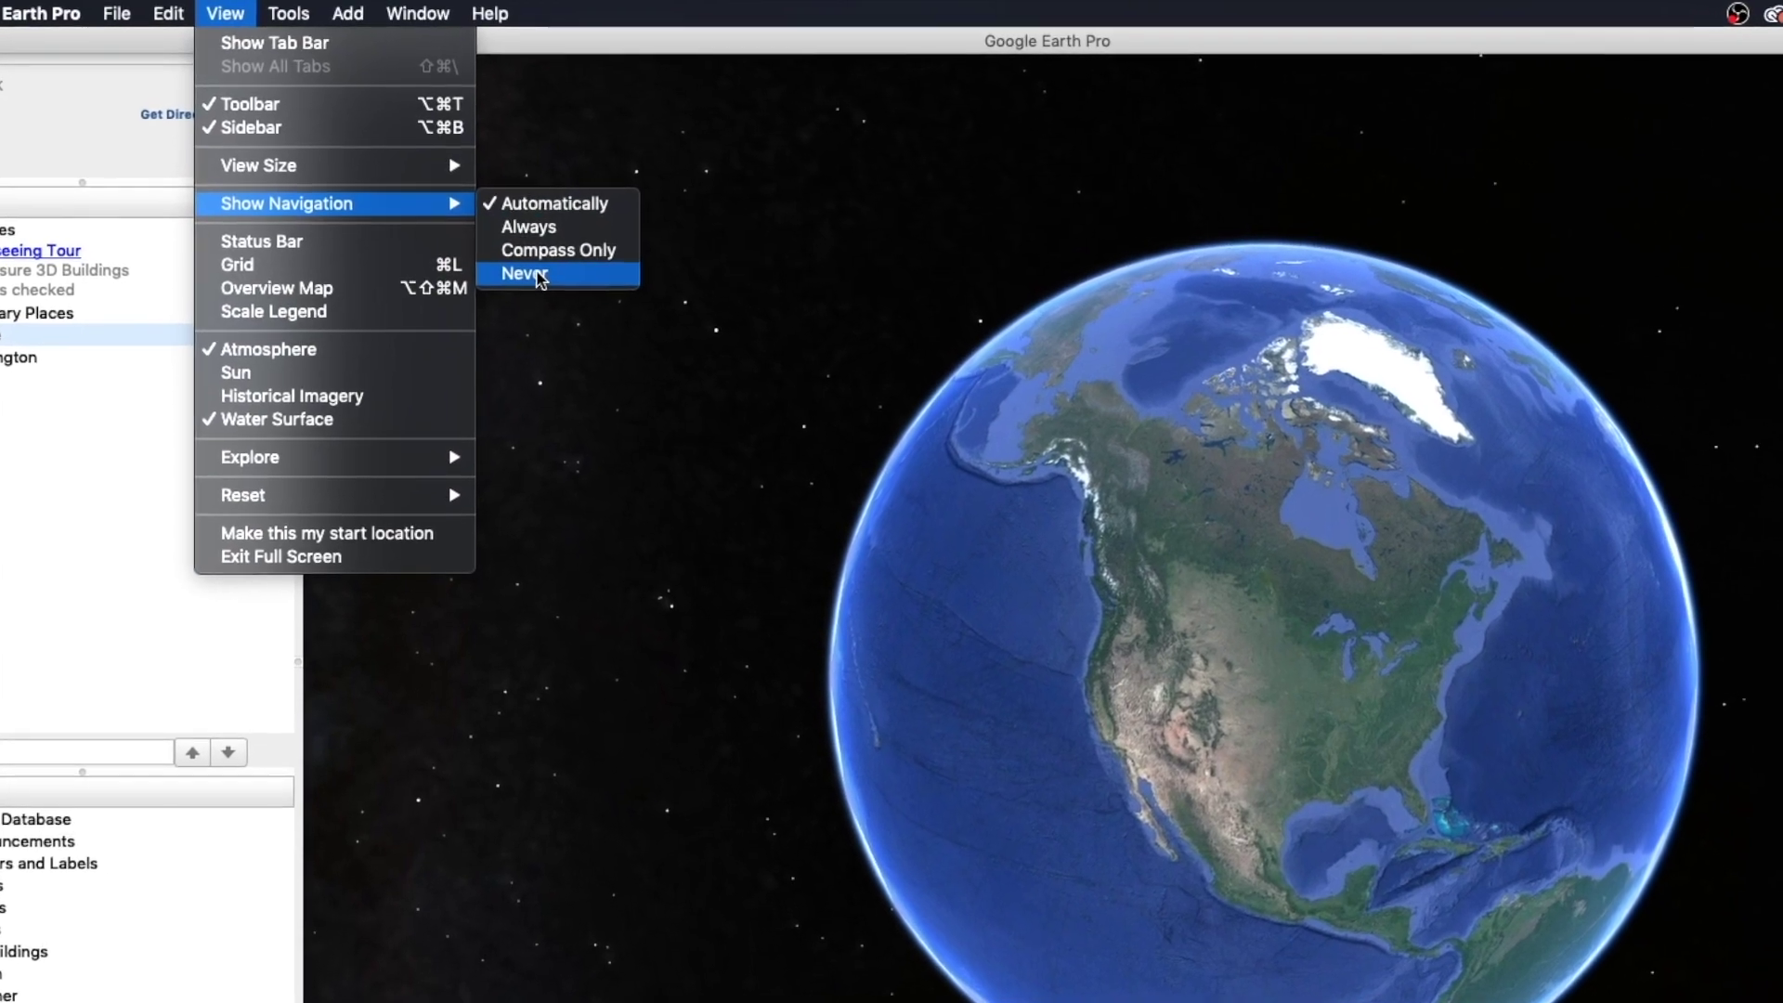
{"action": "left_click", "coordinate": [524, 273]}
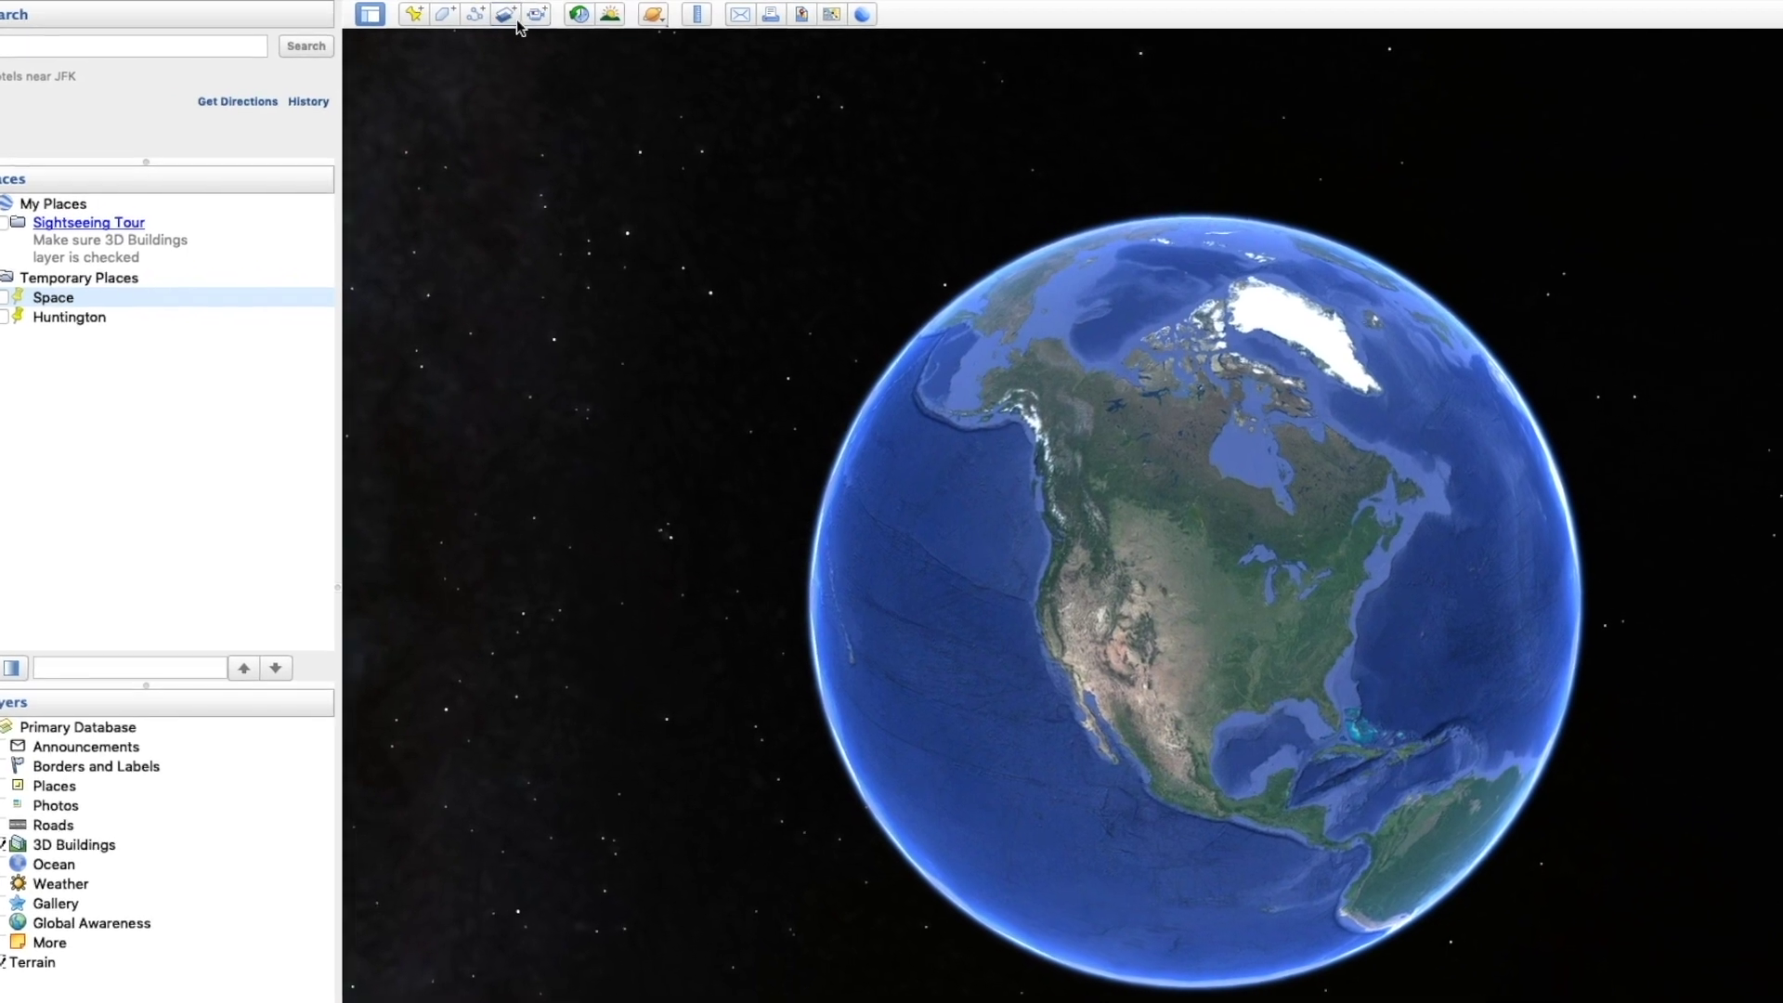
Step: Record a tour flying from the whole globe into the Huntington placemark
{"action": "left_click", "coordinate": [564, 17]}
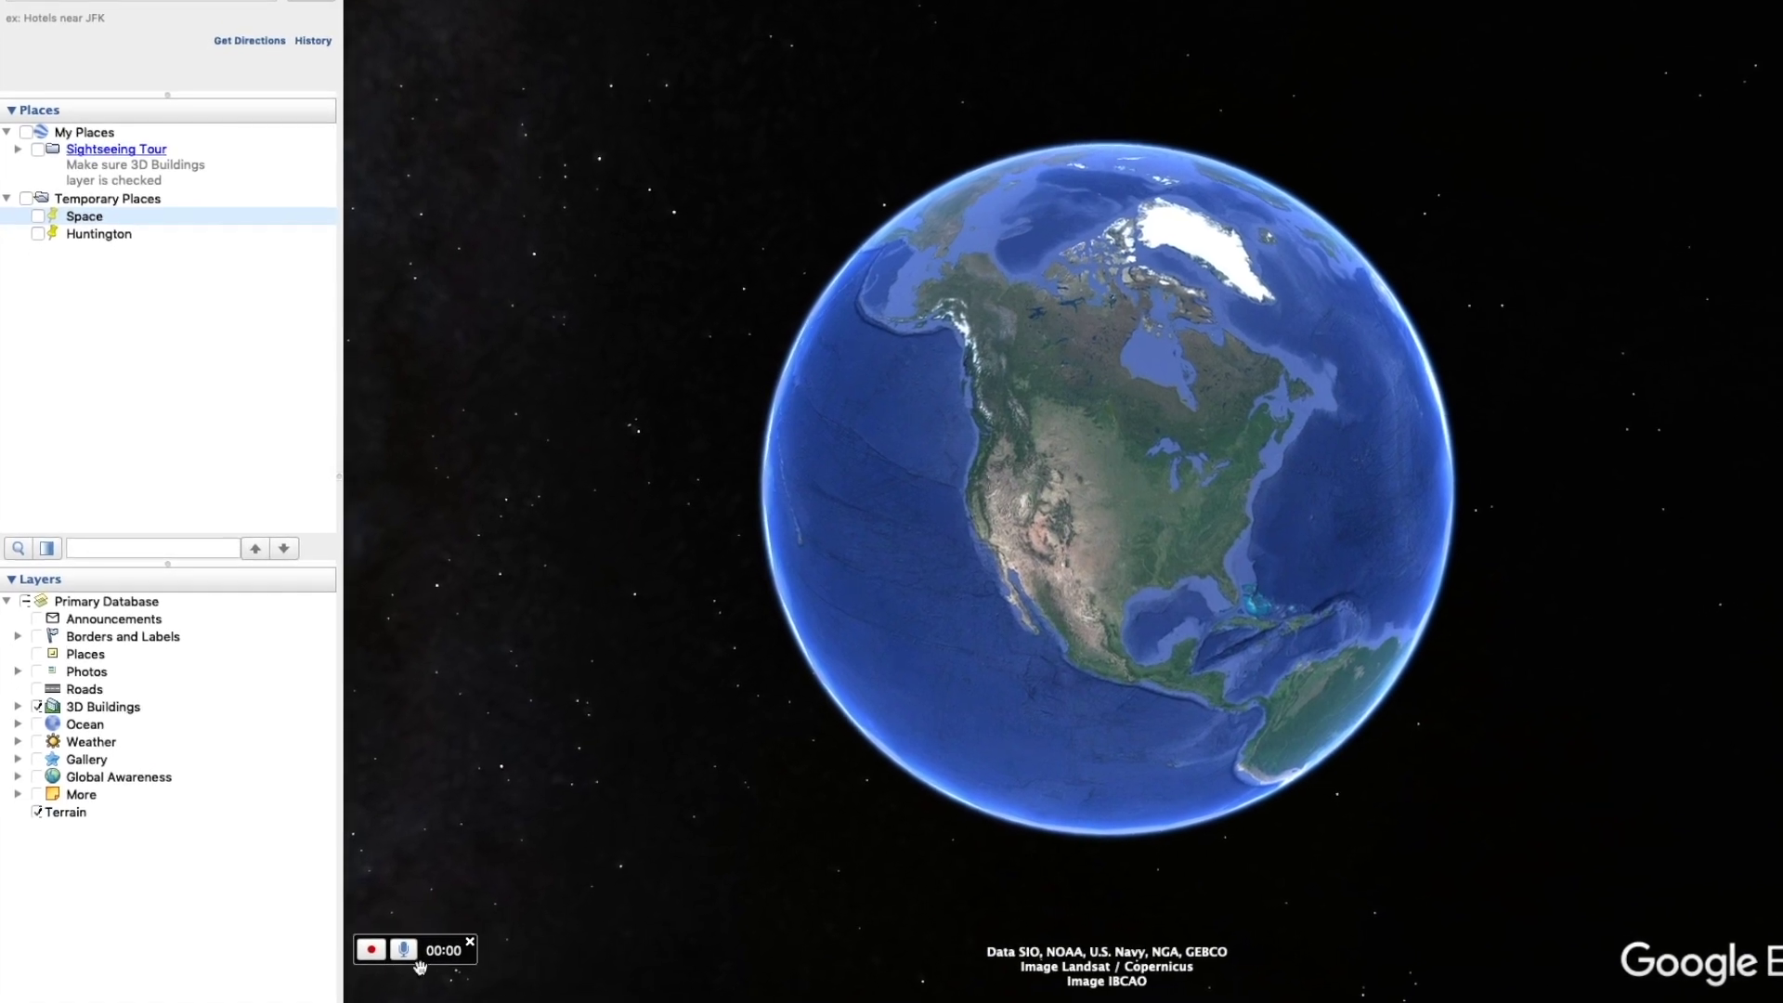
{"action": "left_click", "coordinate": [369, 953]}
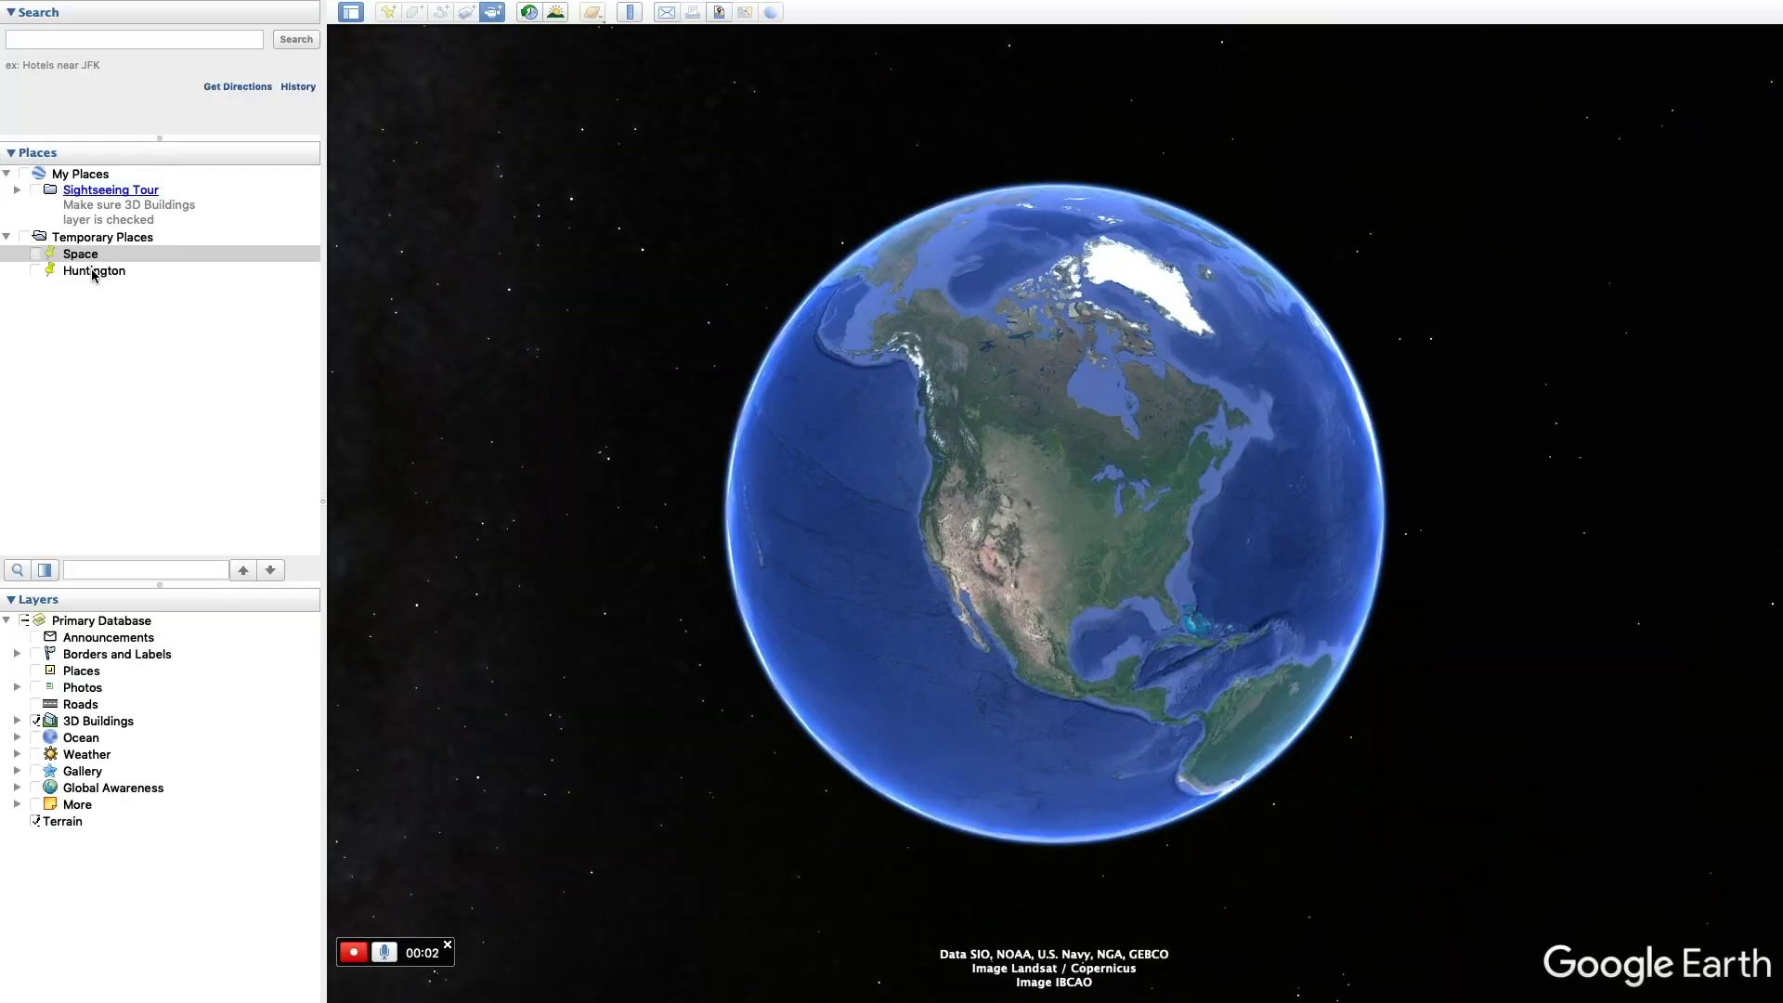
{"action": "double_click", "coordinate": [93, 272]}
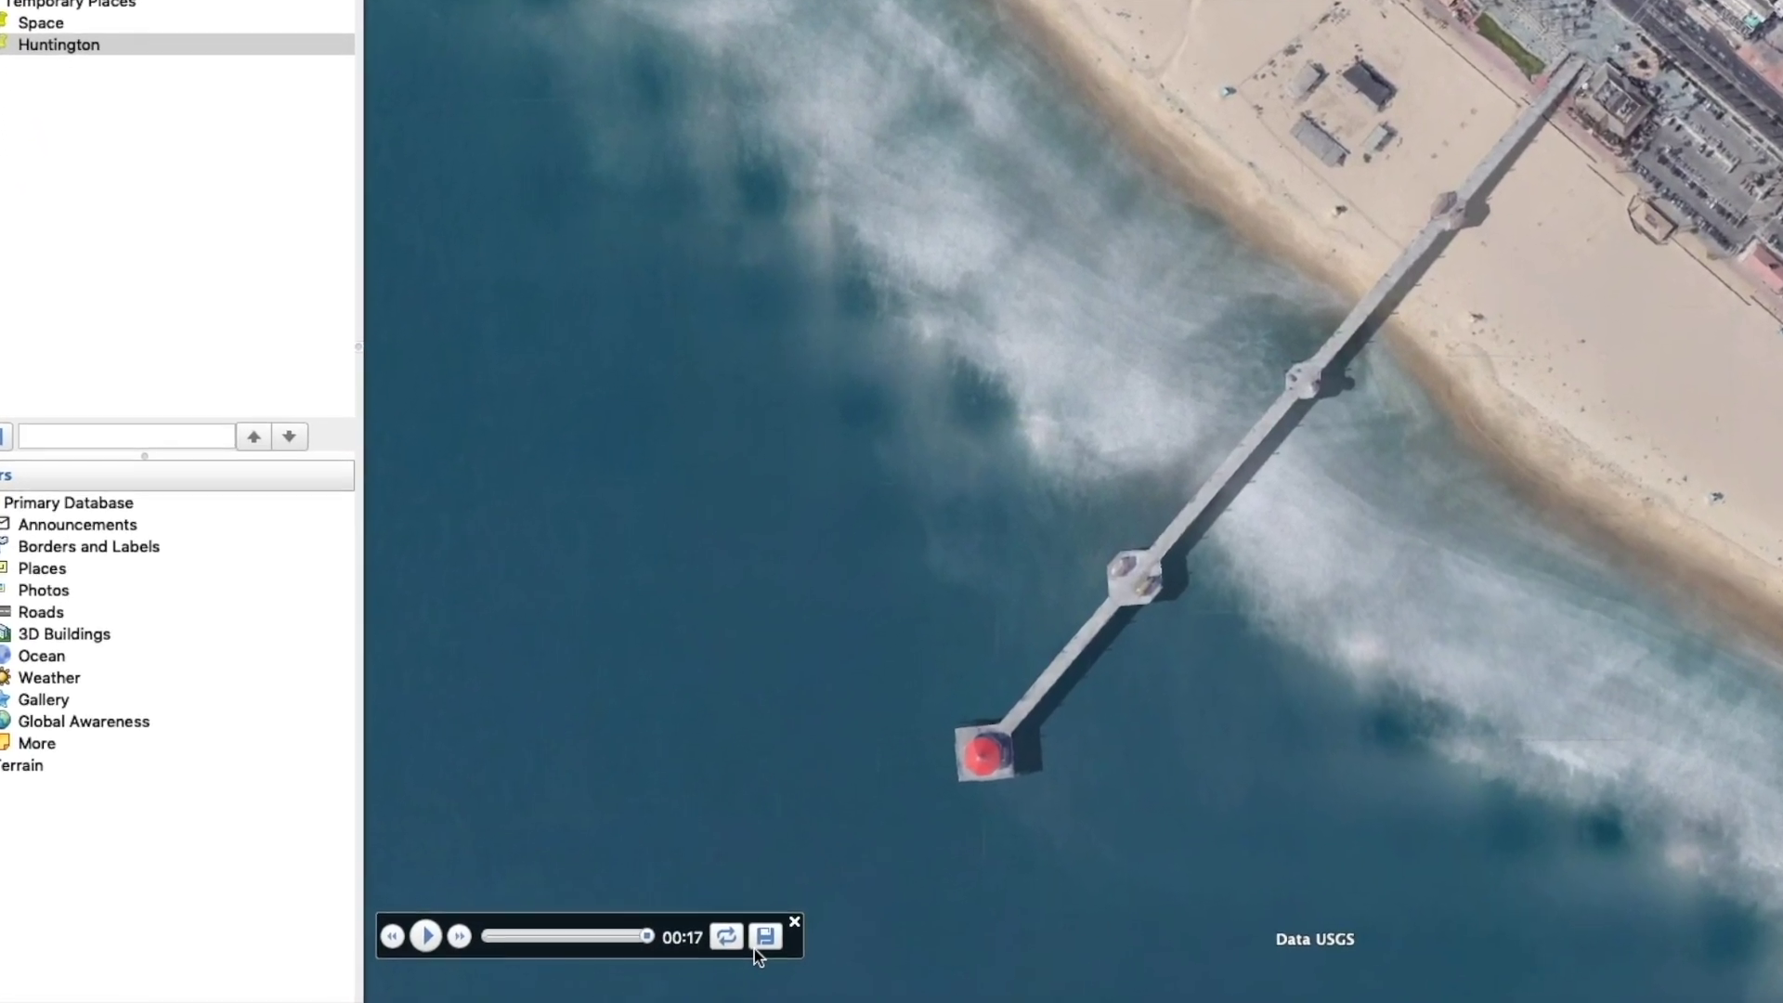
Step: Save the recorded tour as 'Huntington' and close the tour player
{"action": "left_click", "coordinate": [759, 941]}
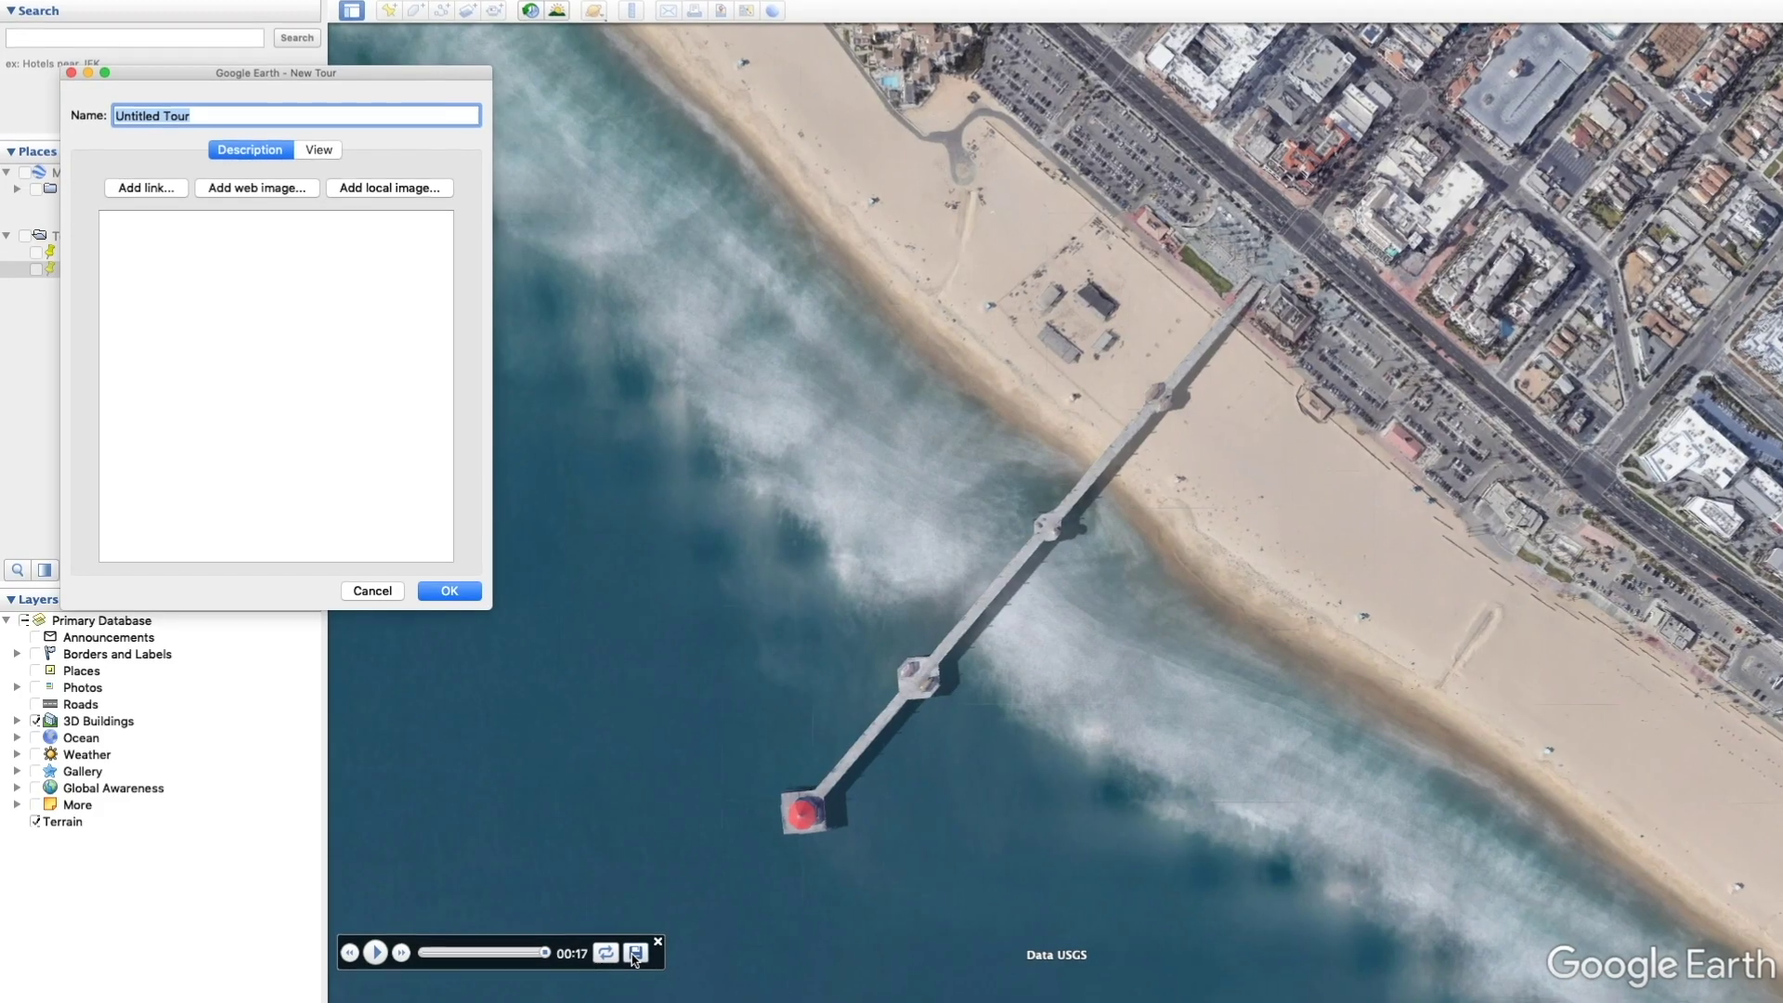
{"action": "type", "text": "Huntington"}
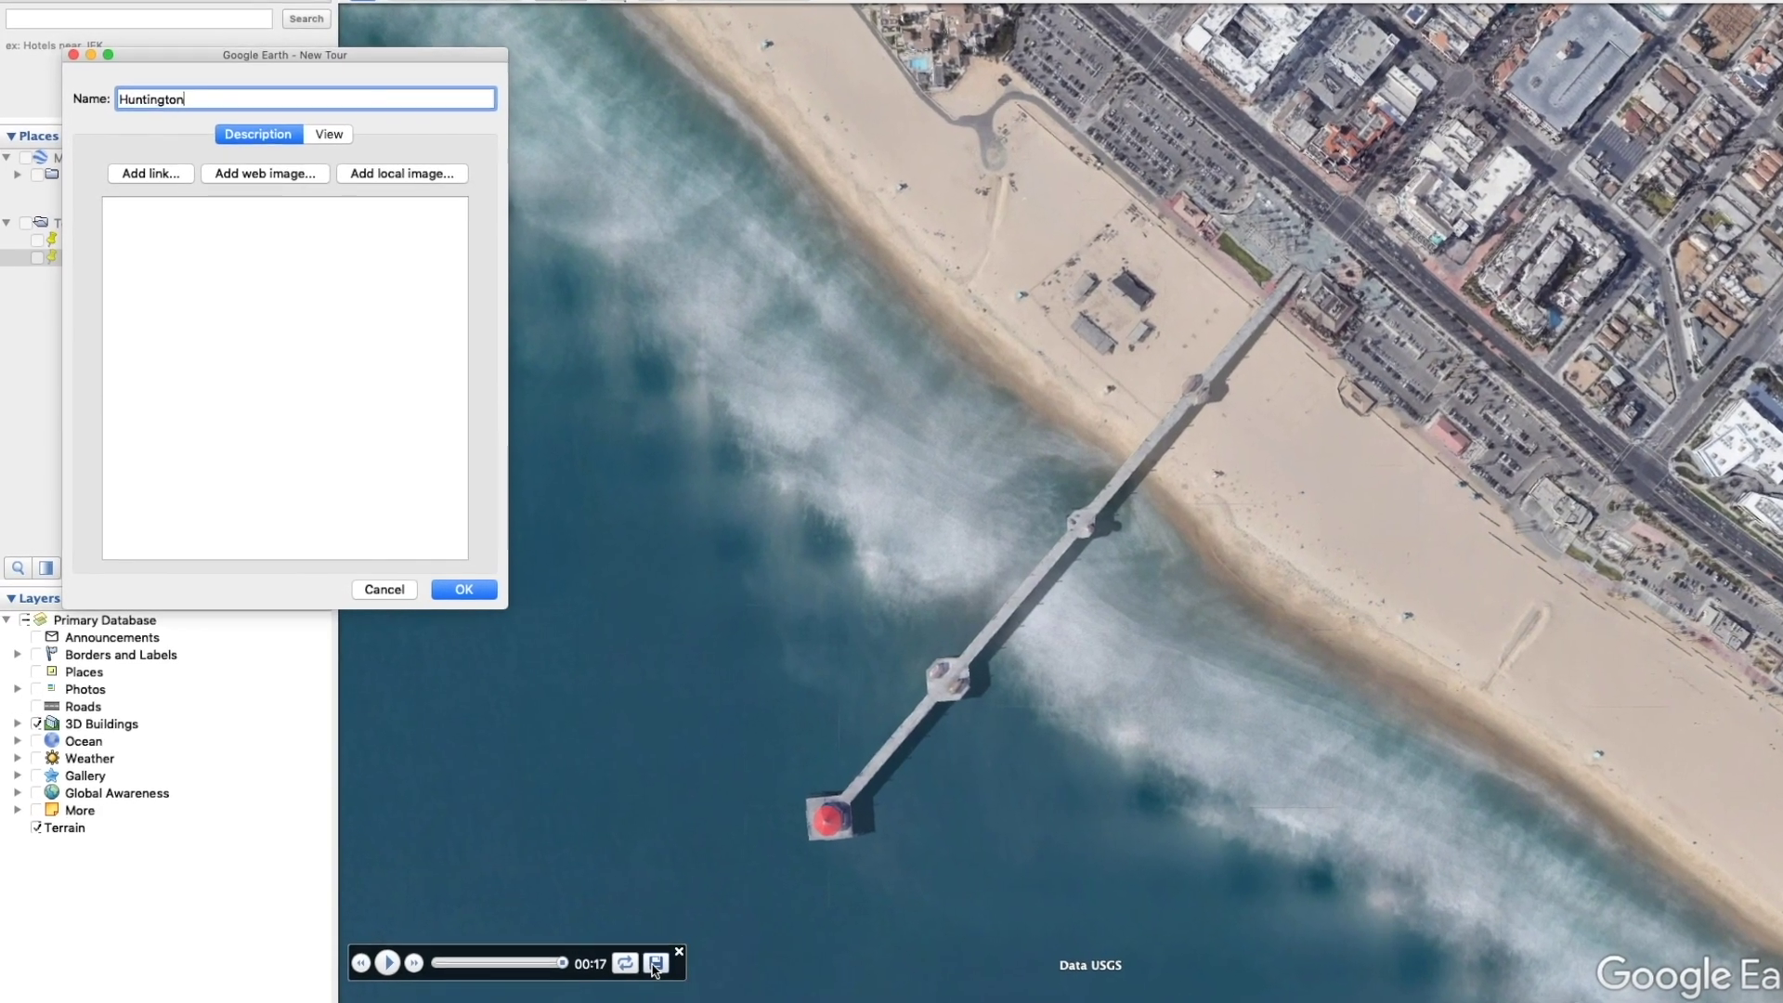
{"action": "left_click", "coordinate": [464, 589]}
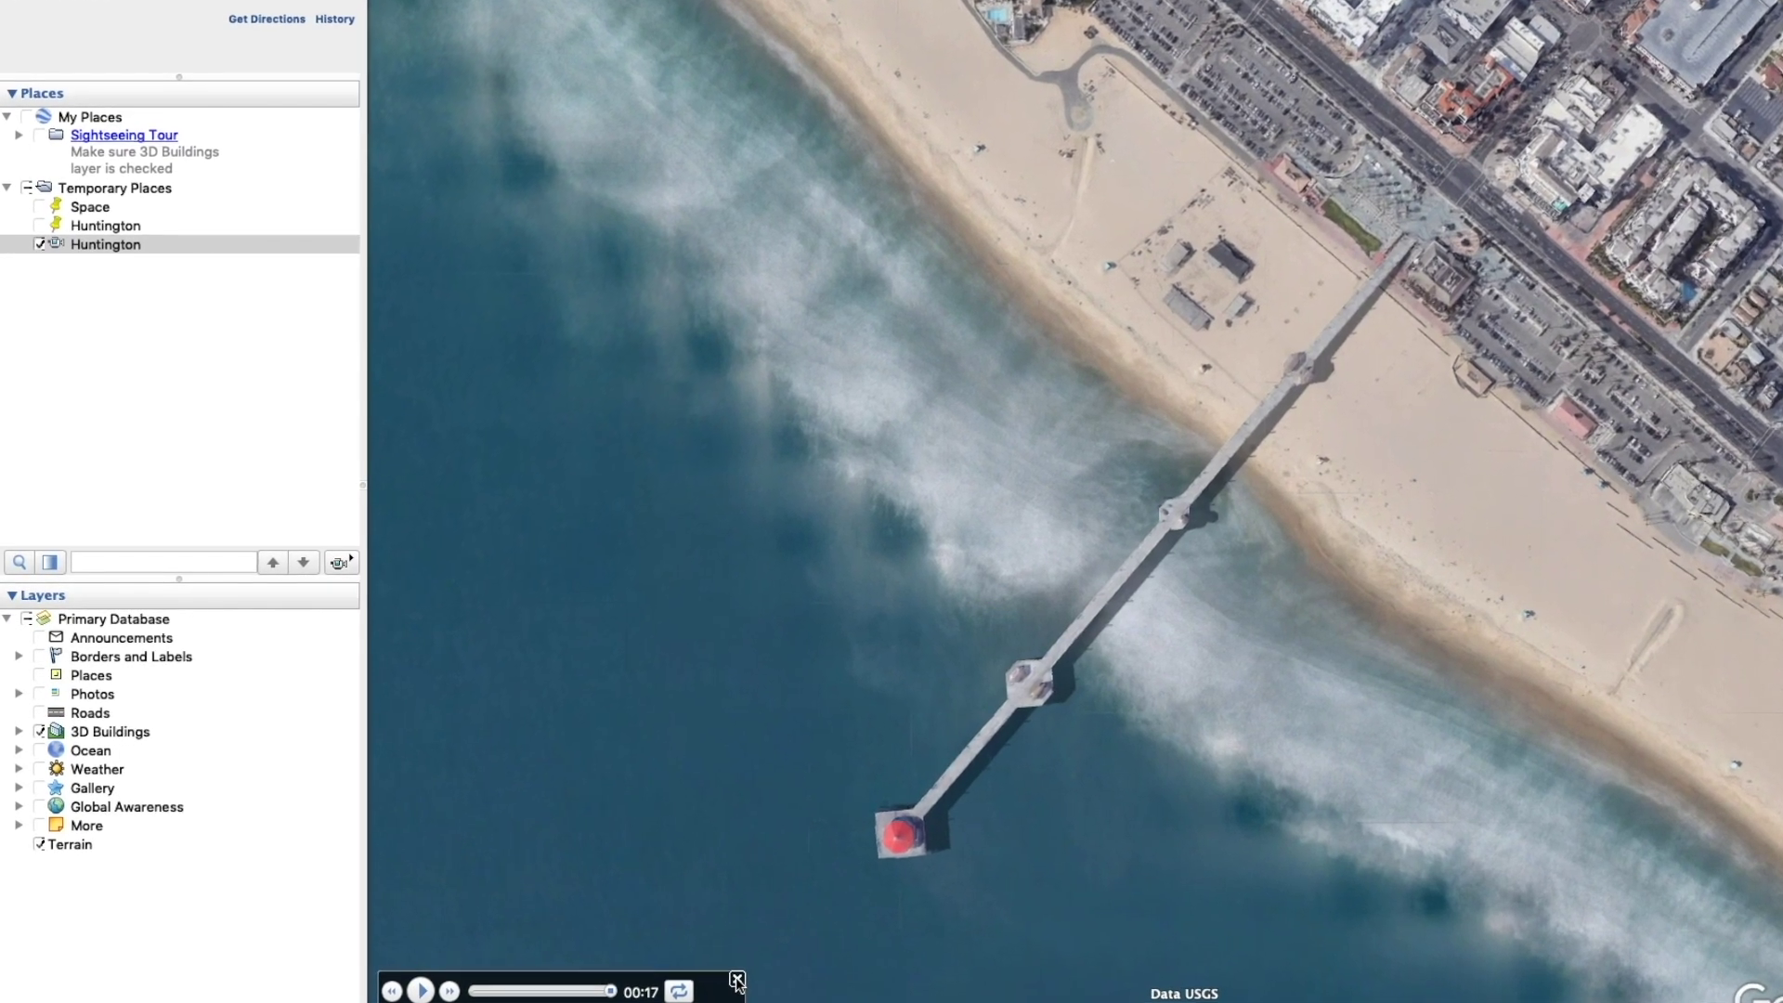
{"action": "left_click", "coordinate": [737, 980]}
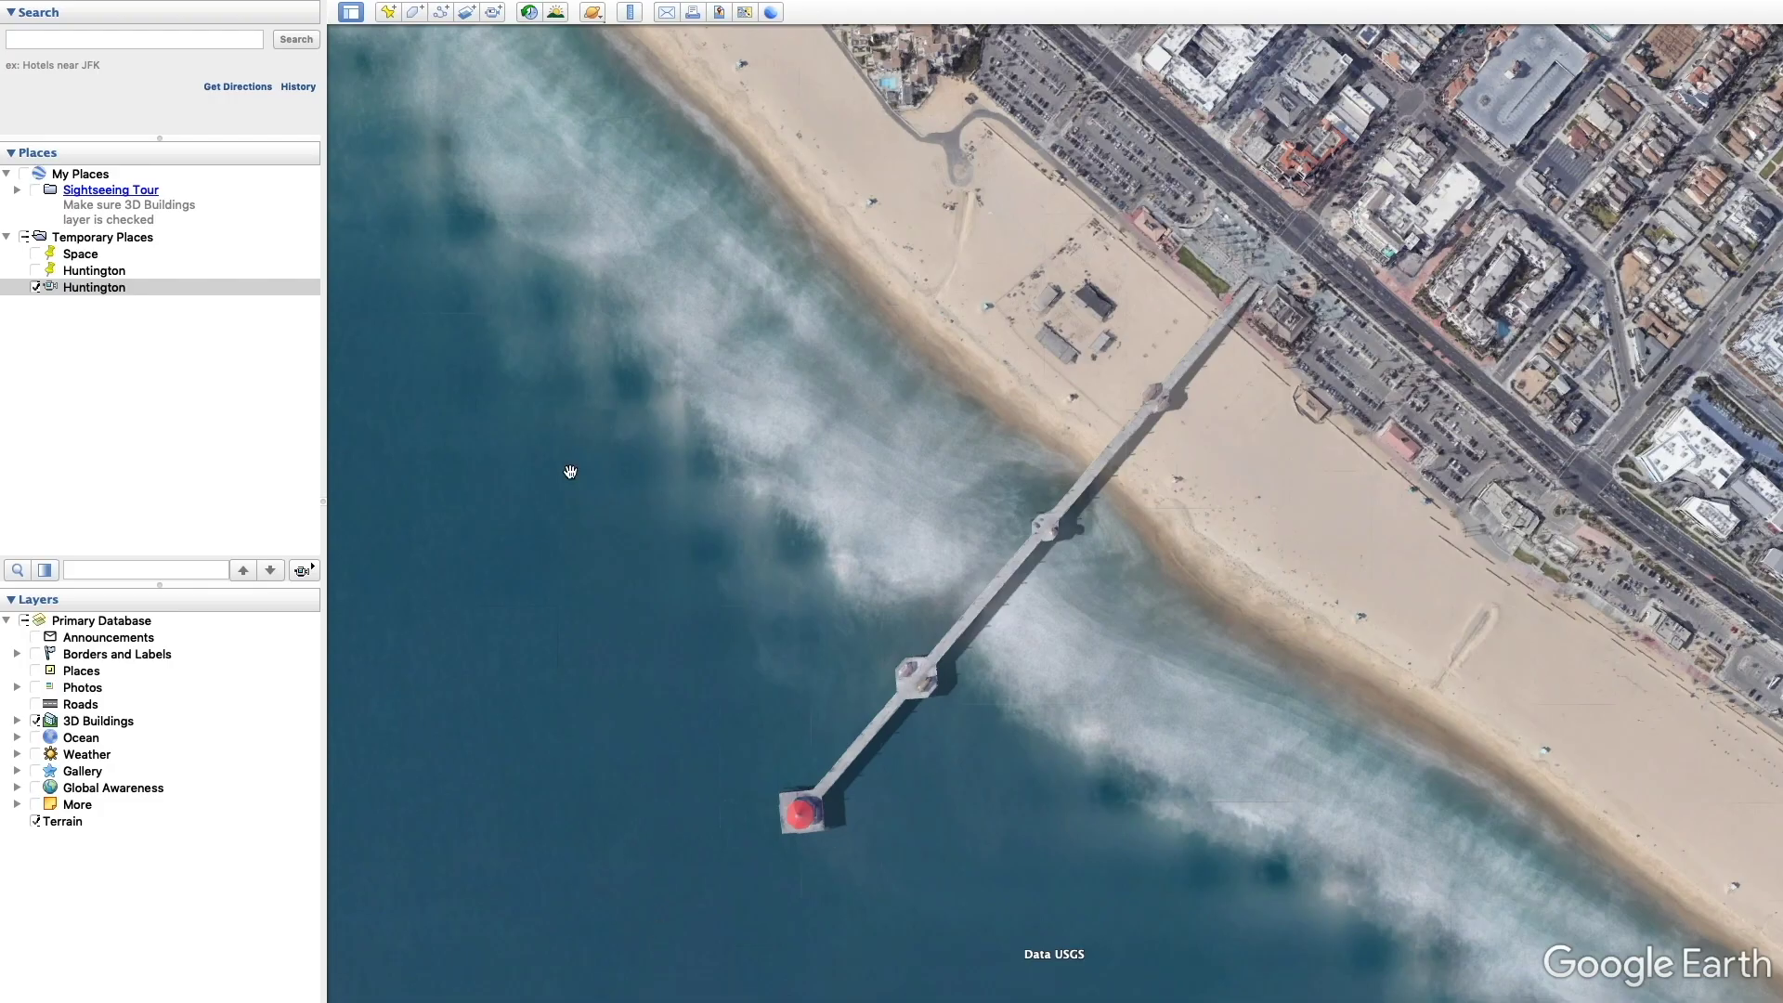
{"action": "mouse_move", "coordinate": [368, 7]}
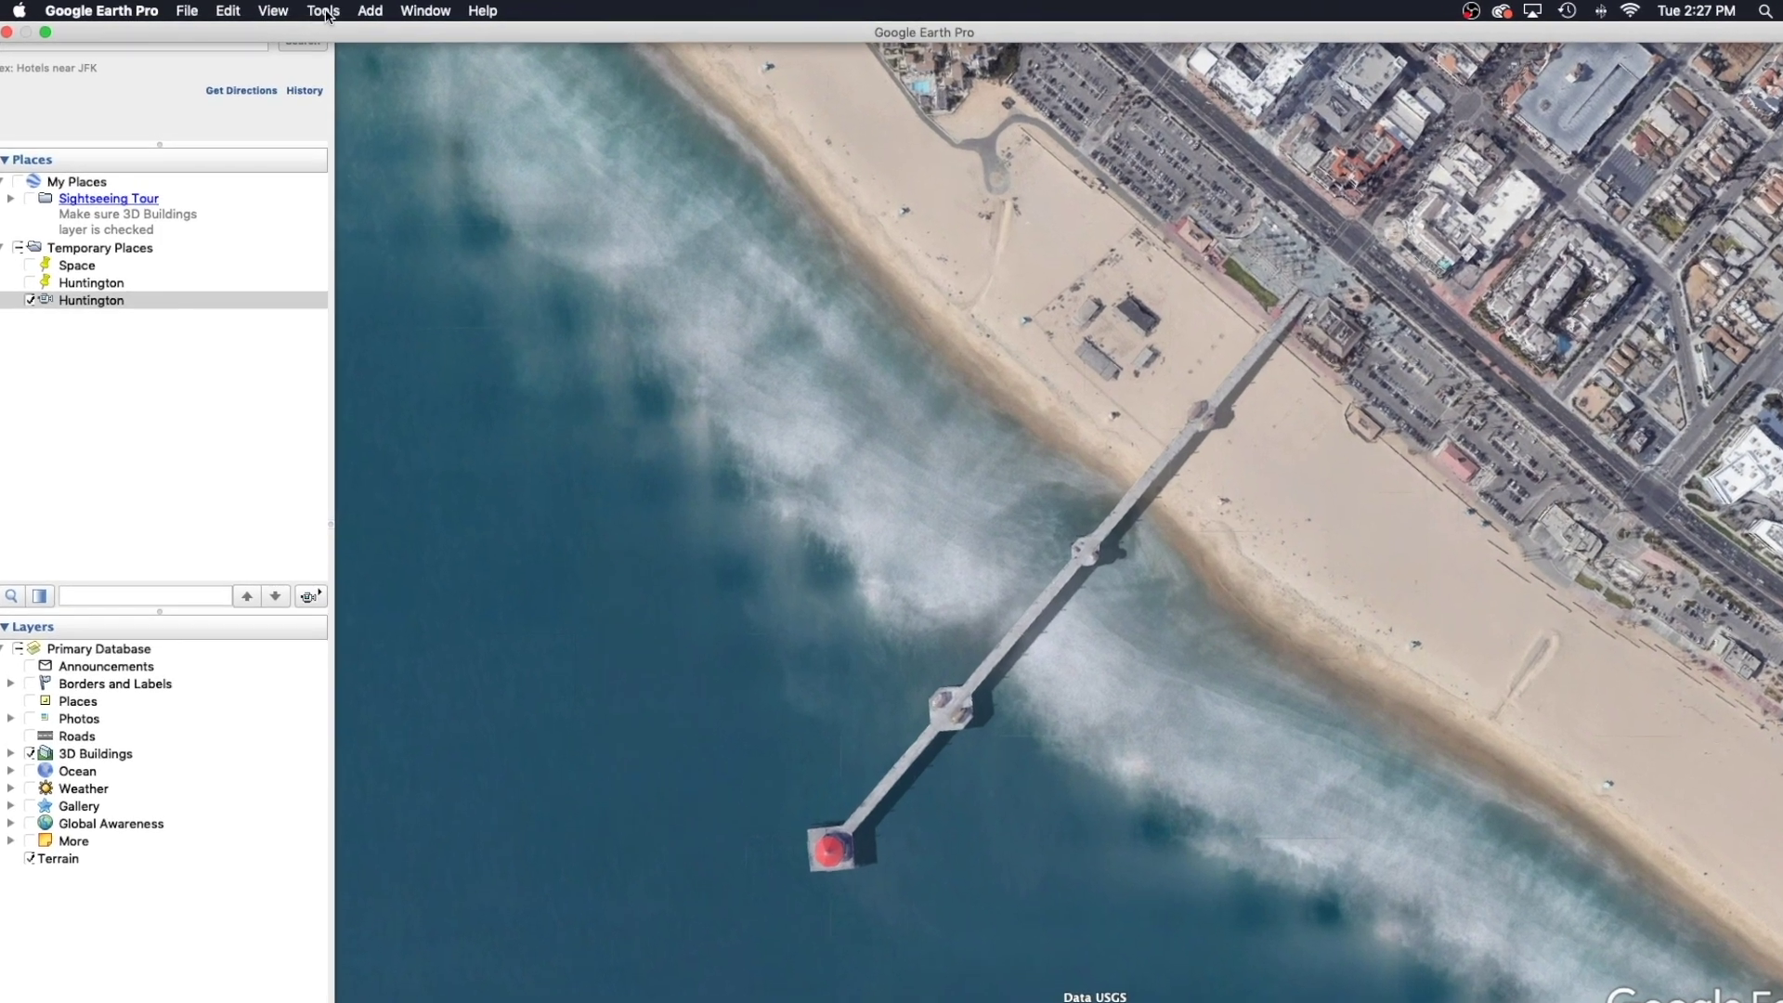
{"action": "left_click", "coordinate": [320, 9]}
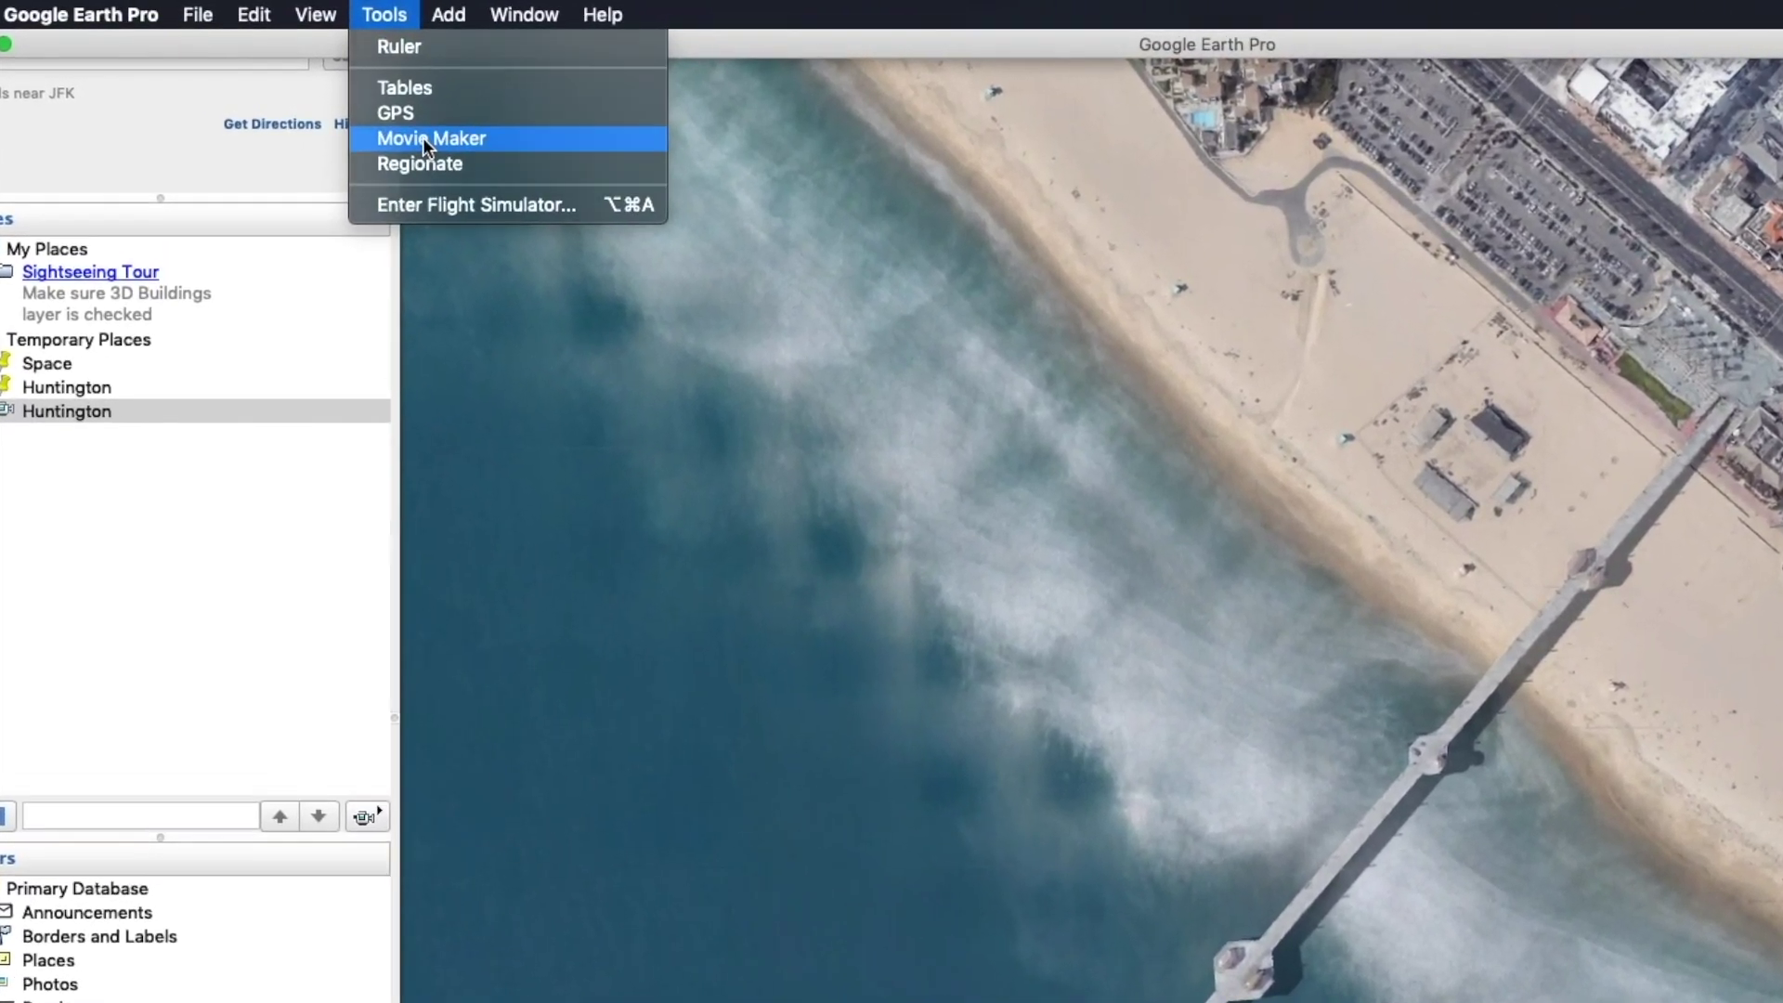
Step: In Movie Maker, set up the Huntington tour as HD 1080p 60 fps, MJPEG (.mp4), Maximum quality
{"action": "left_click", "coordinate": [420, 135]}
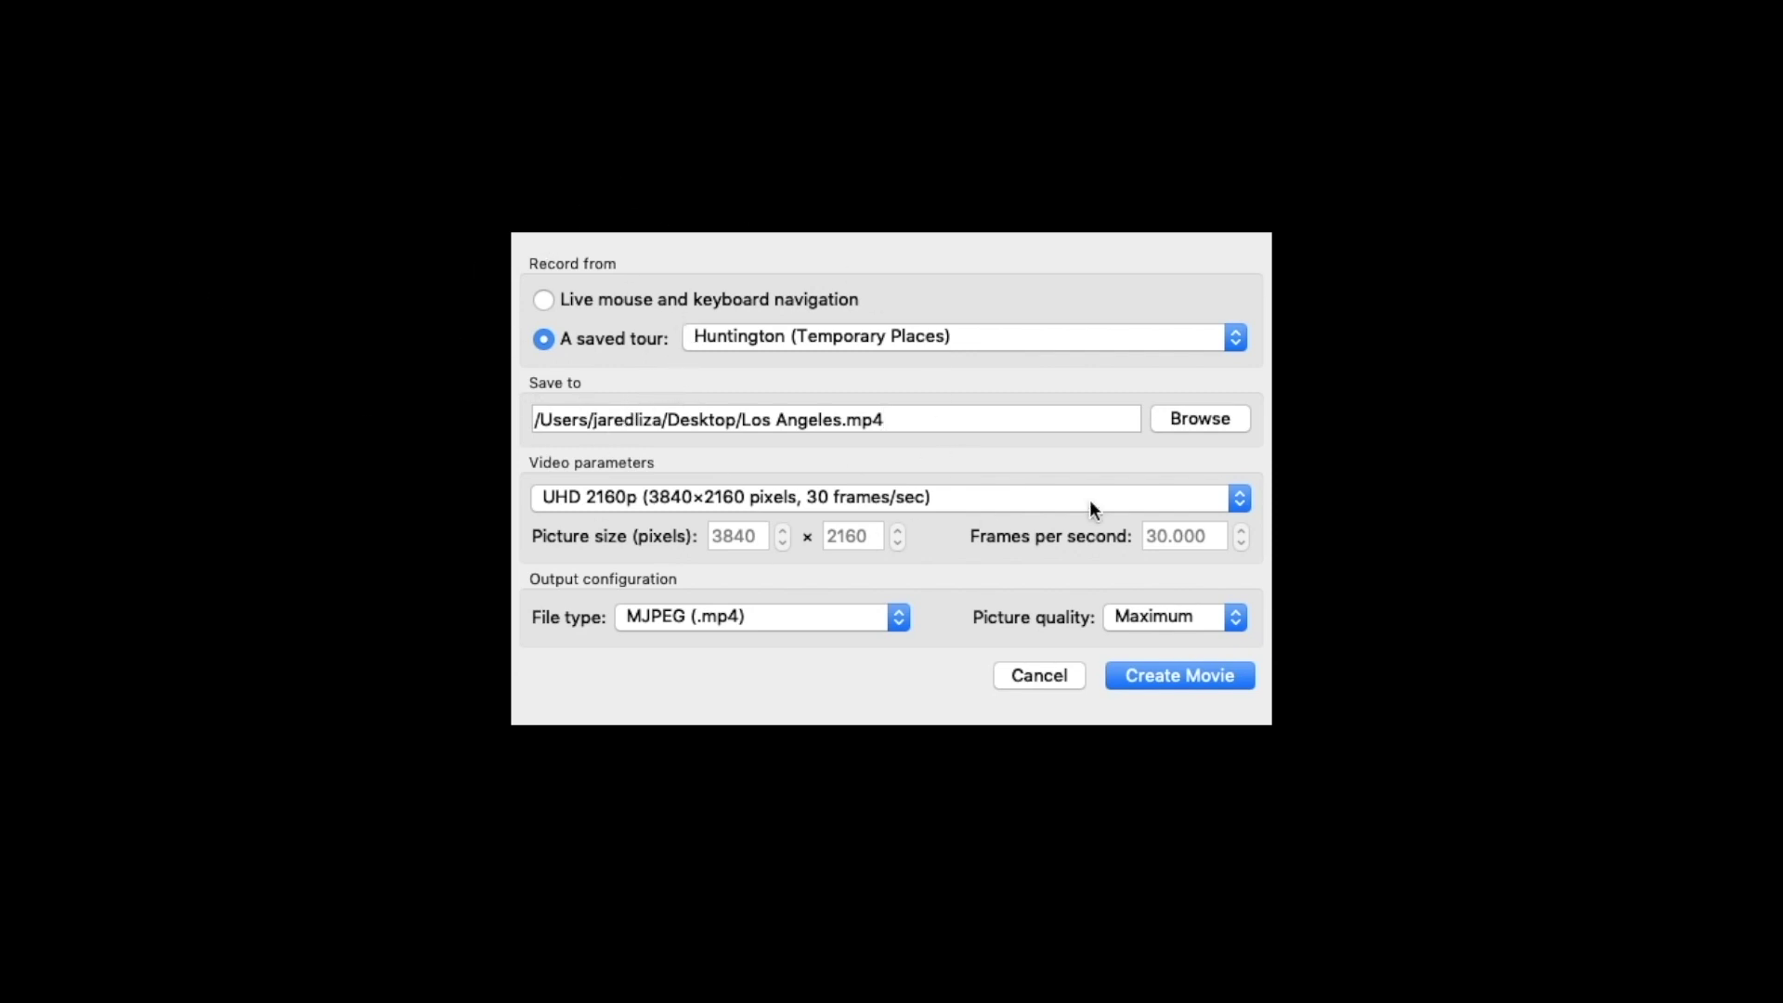
{"action": "left_click", "coordinate": [1238, 499]}
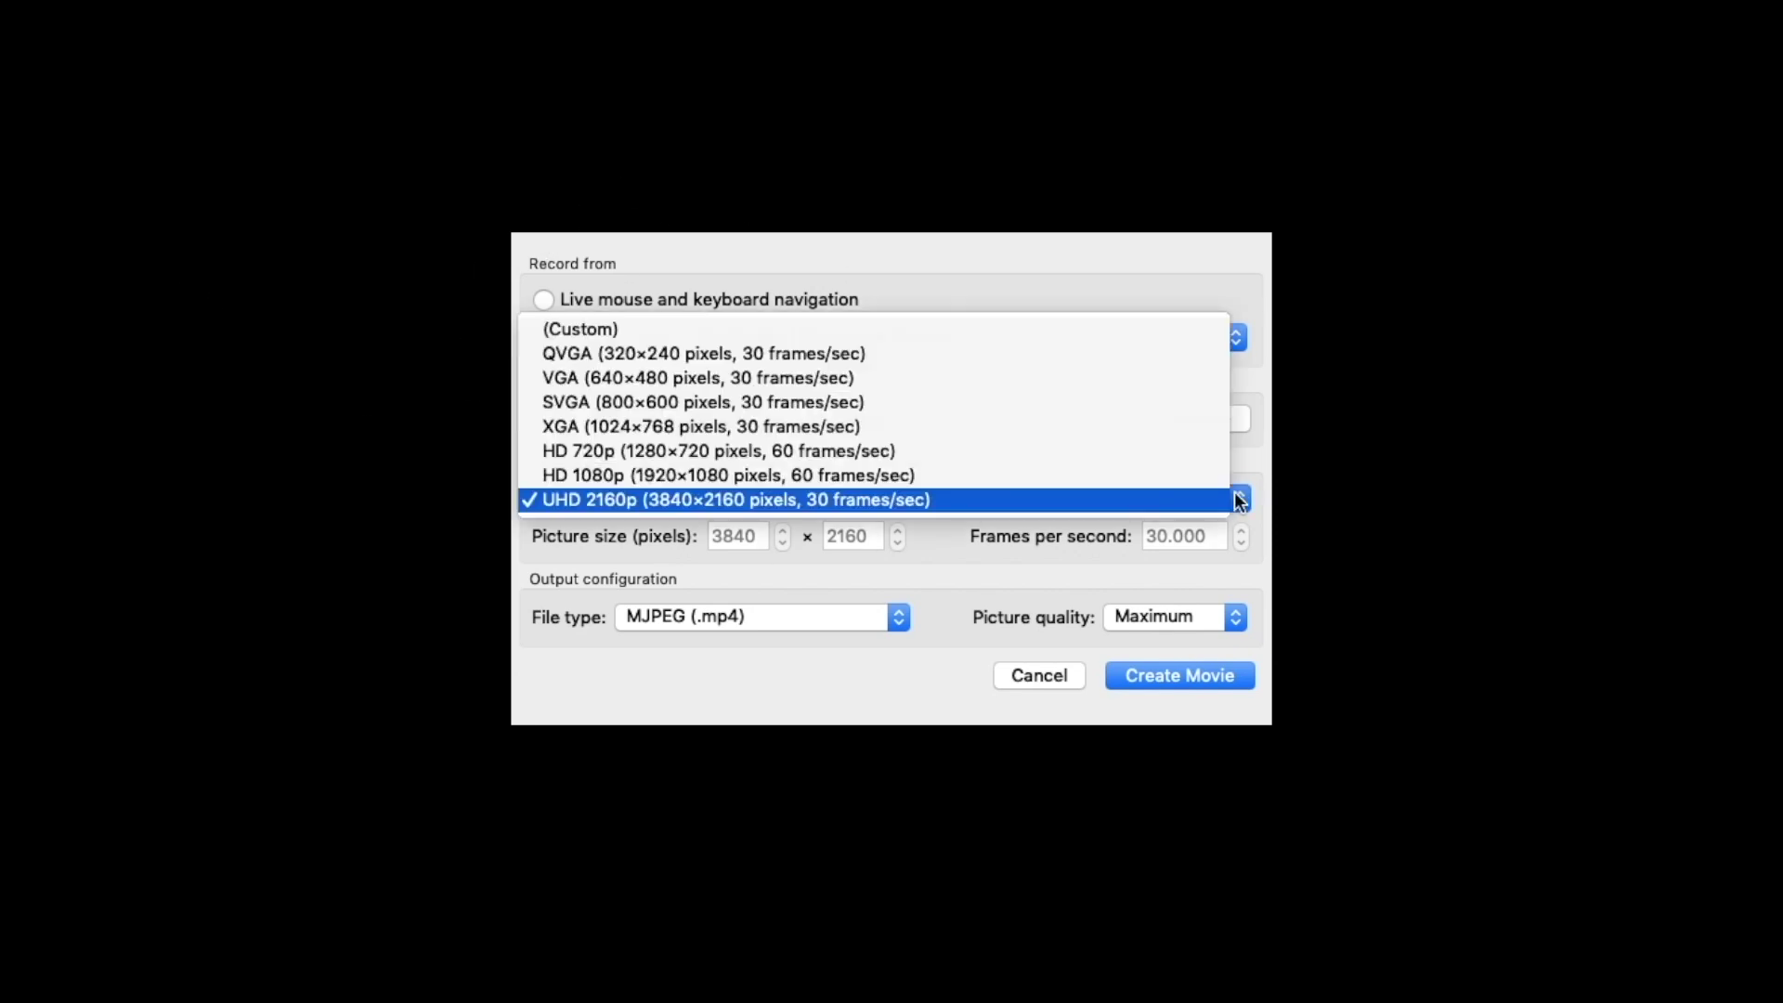
{"action": "left_click", "coordinate": [734, 476]}
{"action": "left_click", "coordinate": [895, 617]}
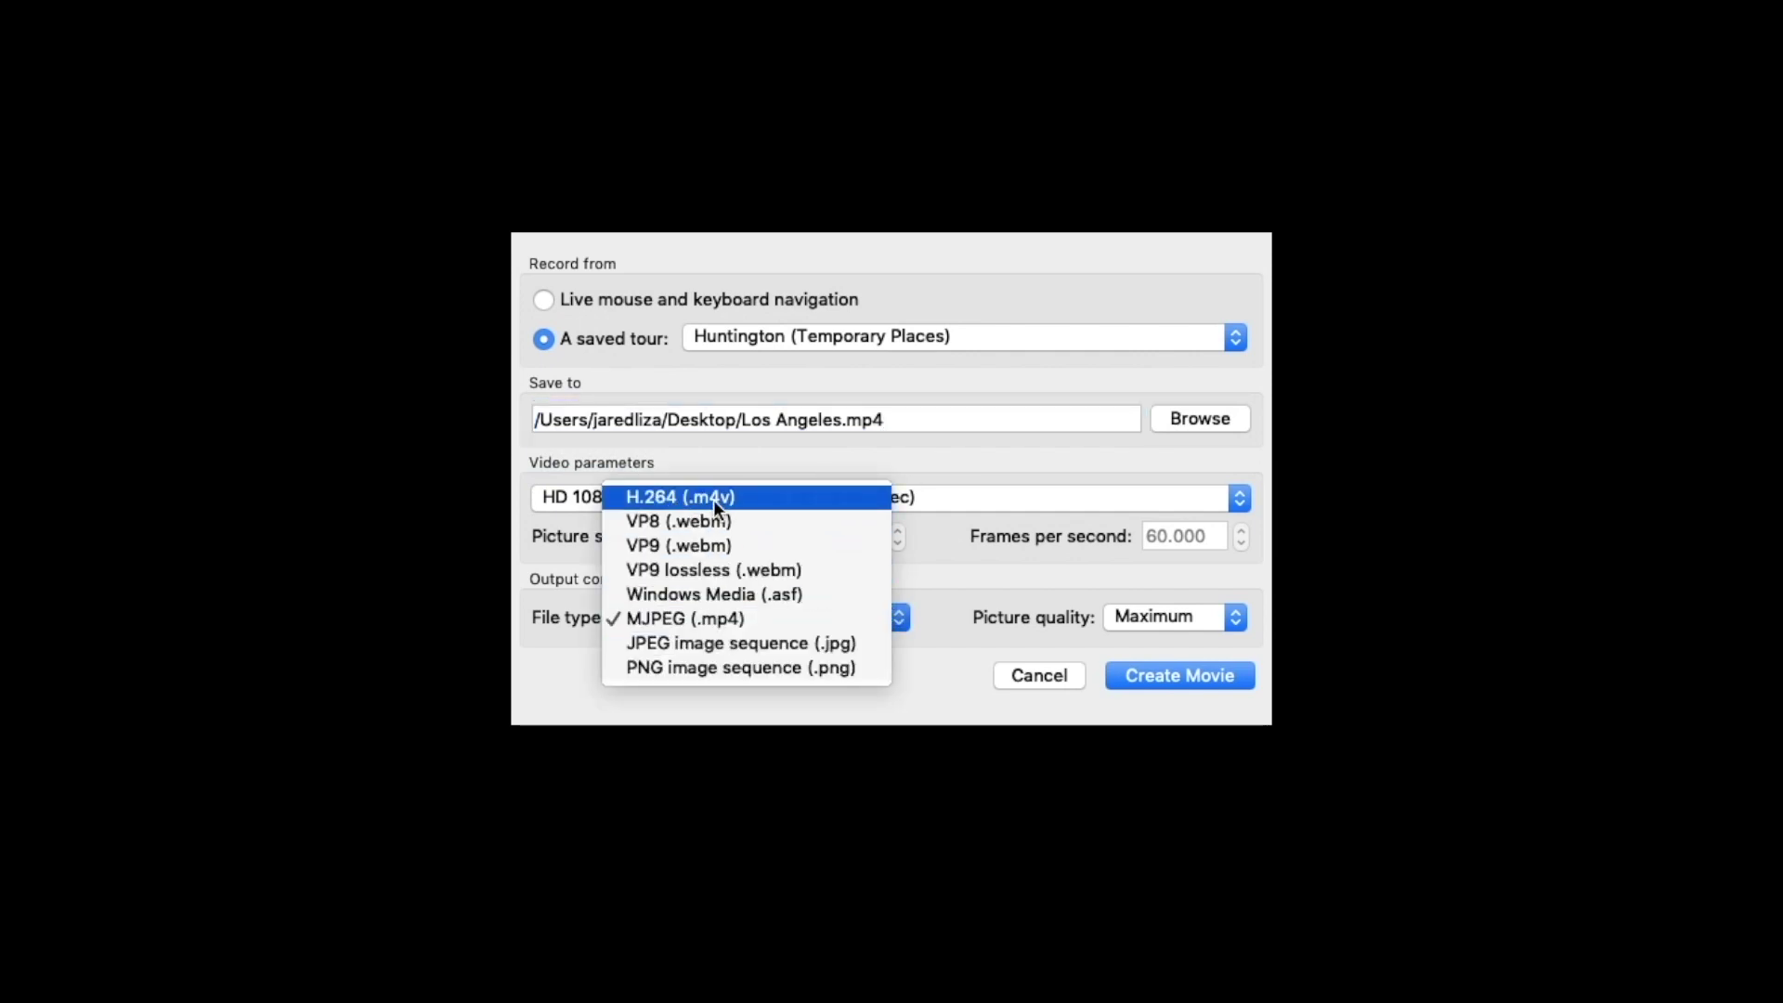
{"action": "left_click", "coordinate": [704, 619]}
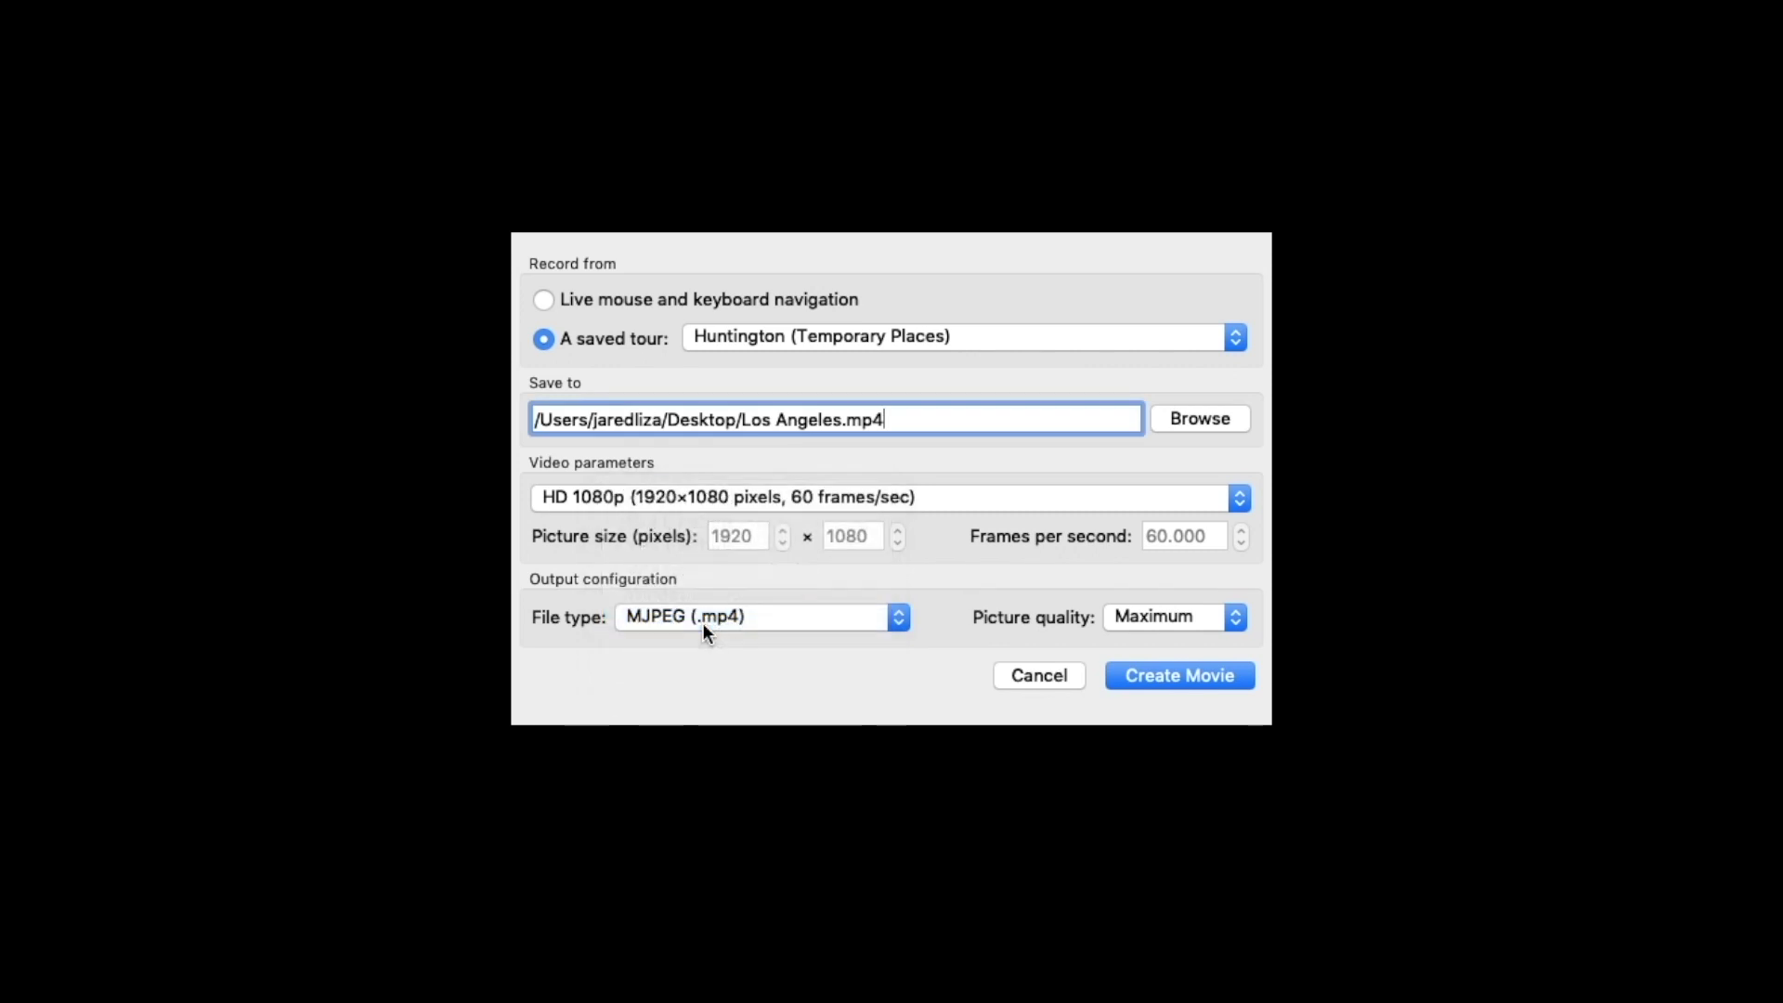
{"action": "left_click", "coordinate": [1184, 629]}
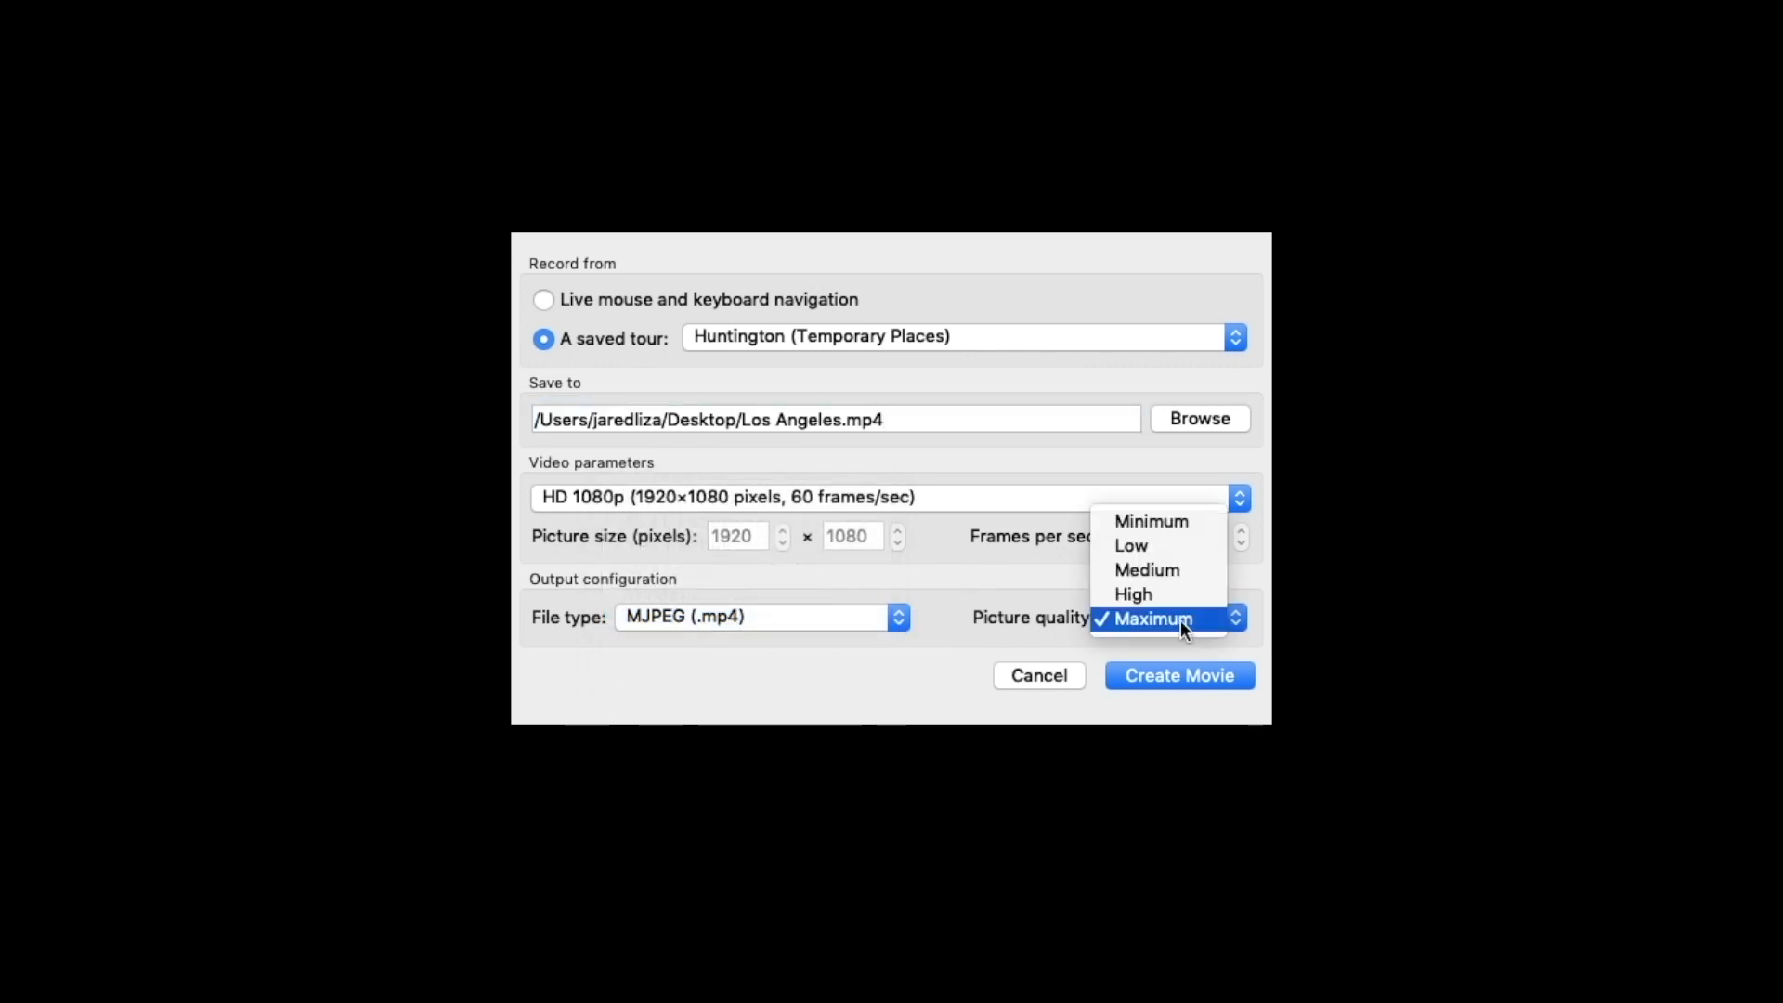
{"action": "left_click", "coordinate": [1151, 619]}
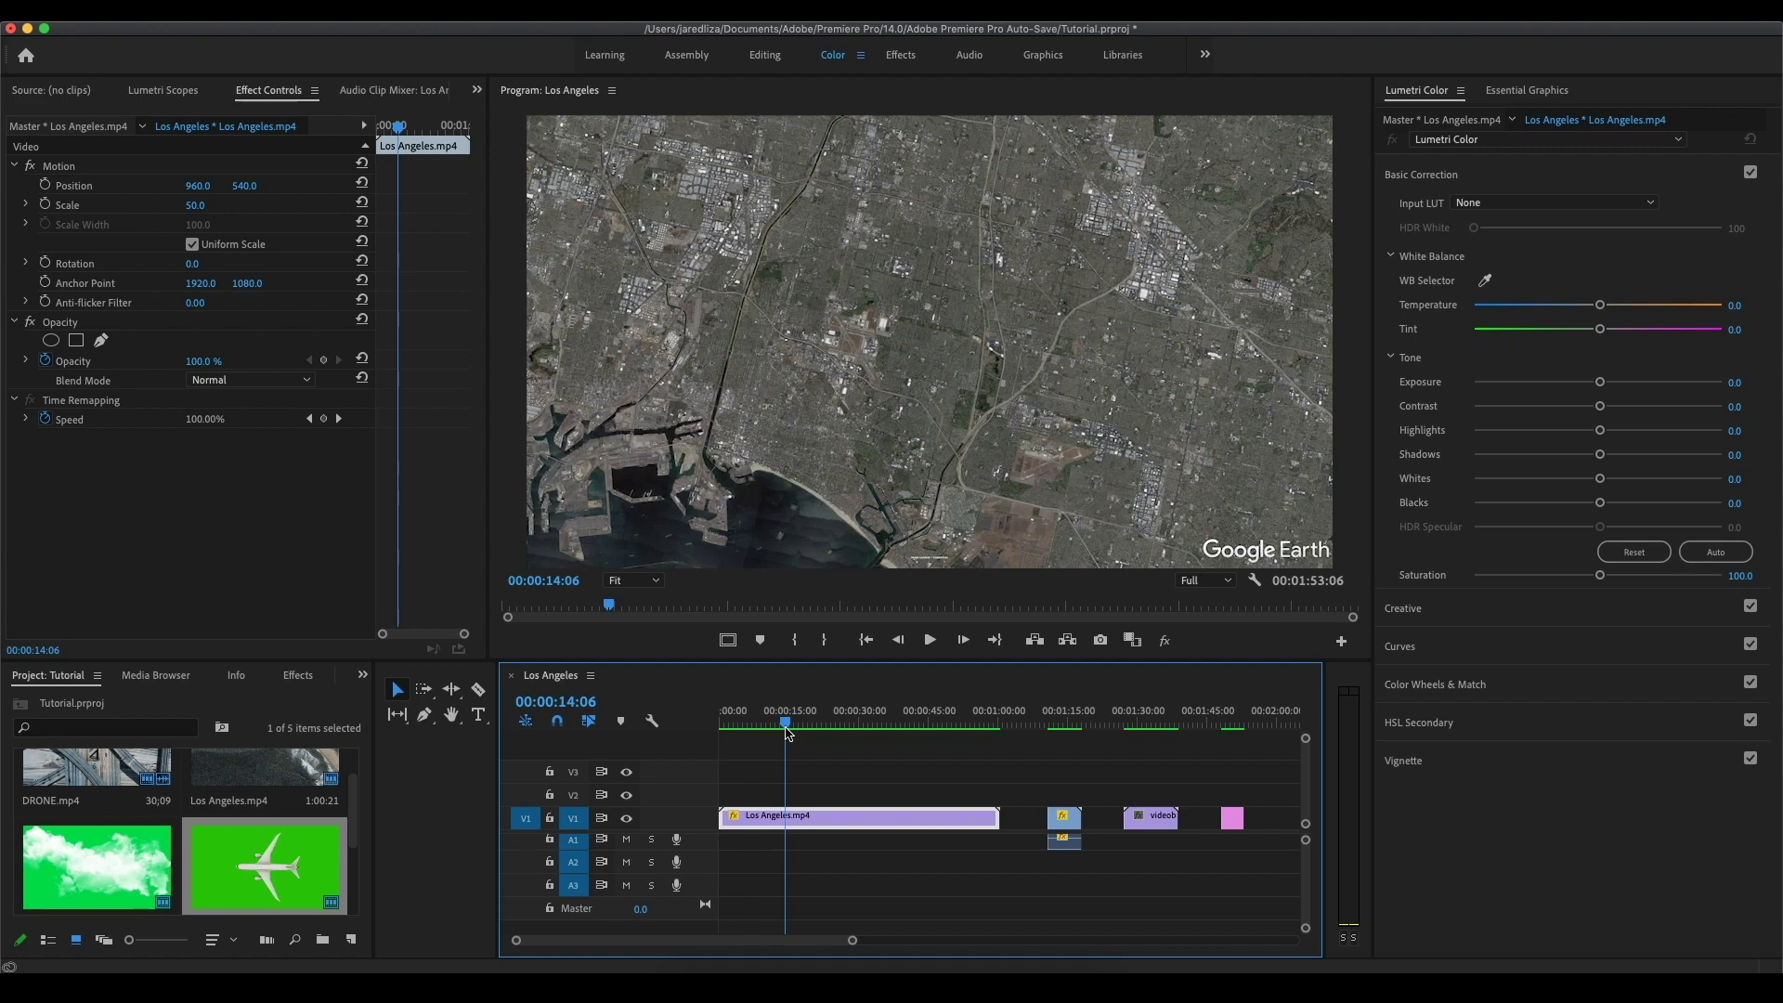
{"action": "key", "text": "space"}
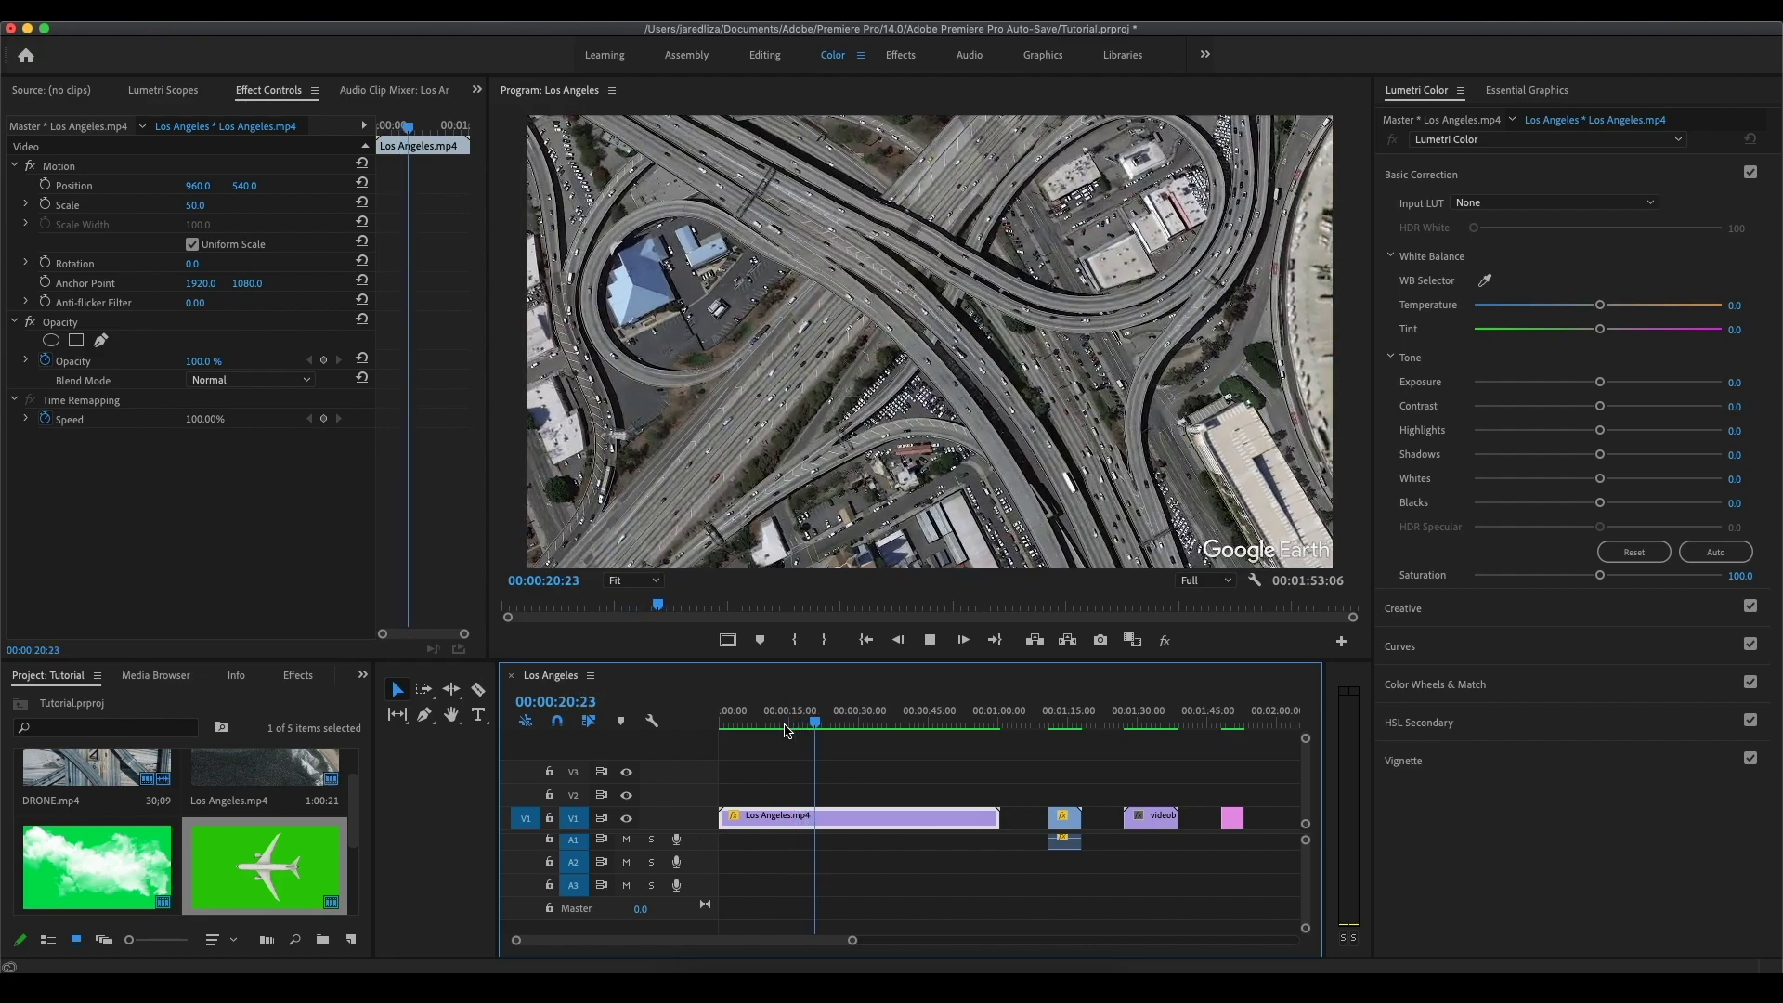
{"action": "key", "text": "space"}
{"action": "left_click", "coordinate": [1049, 726]}
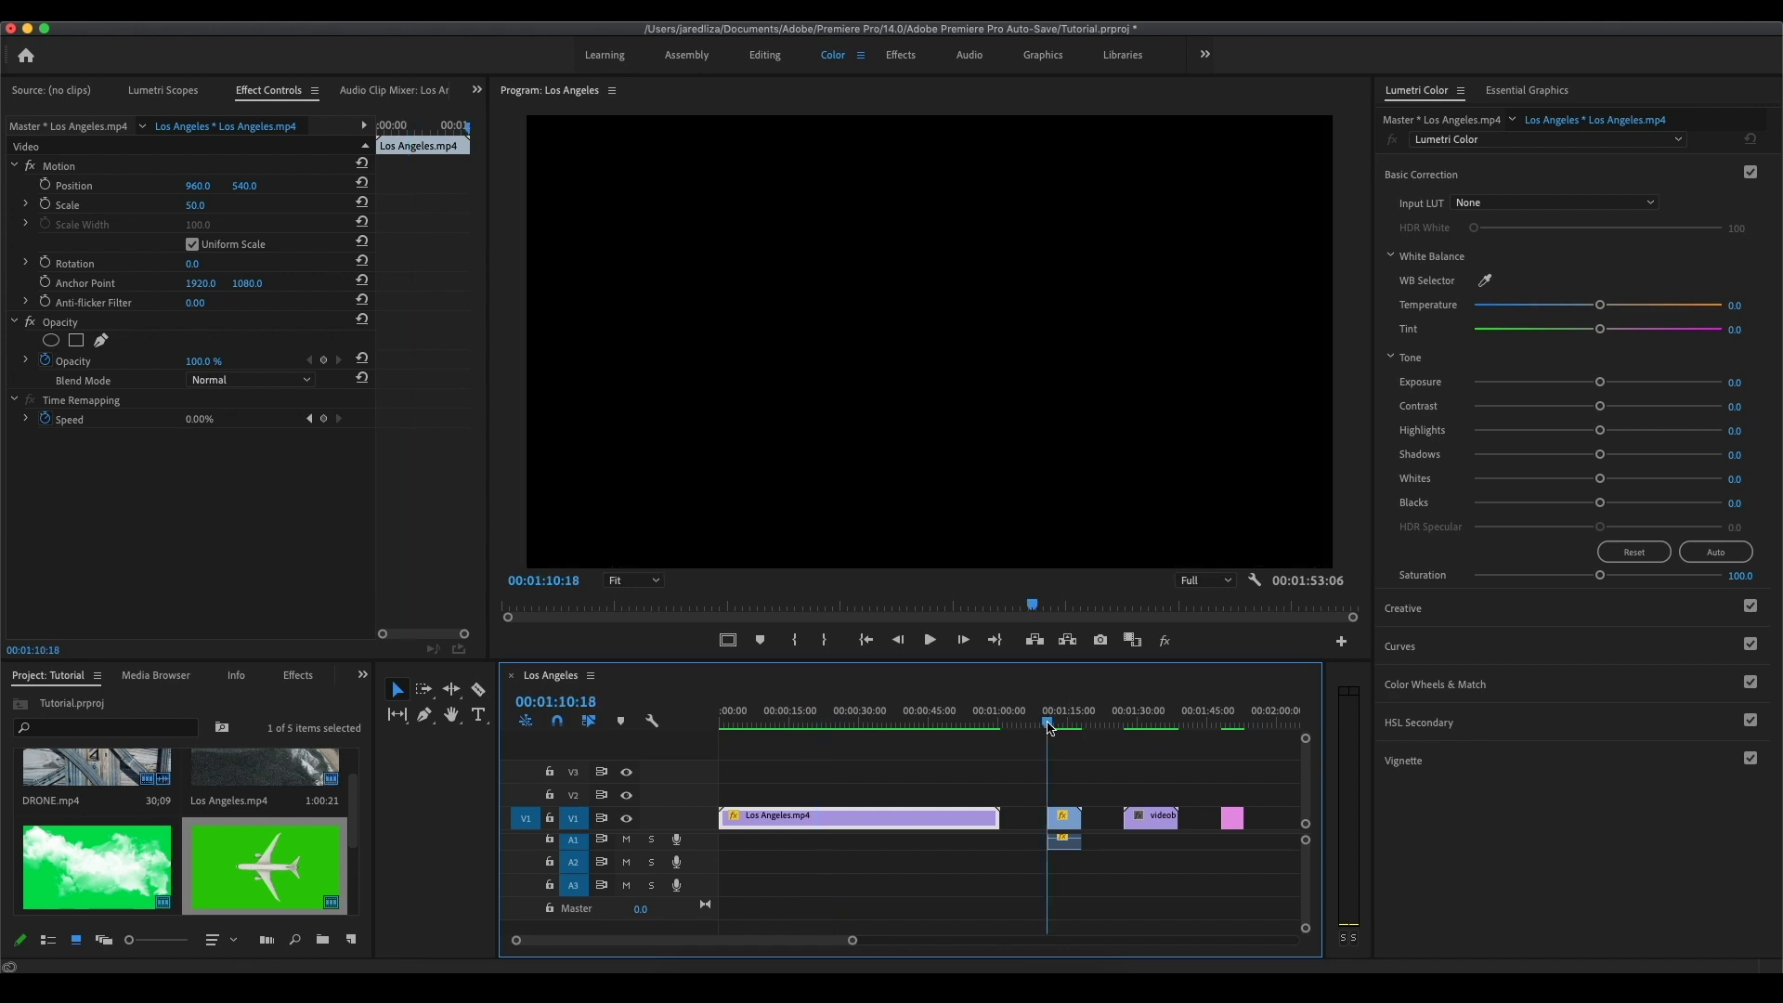
{"action": "key", "text": "space"}
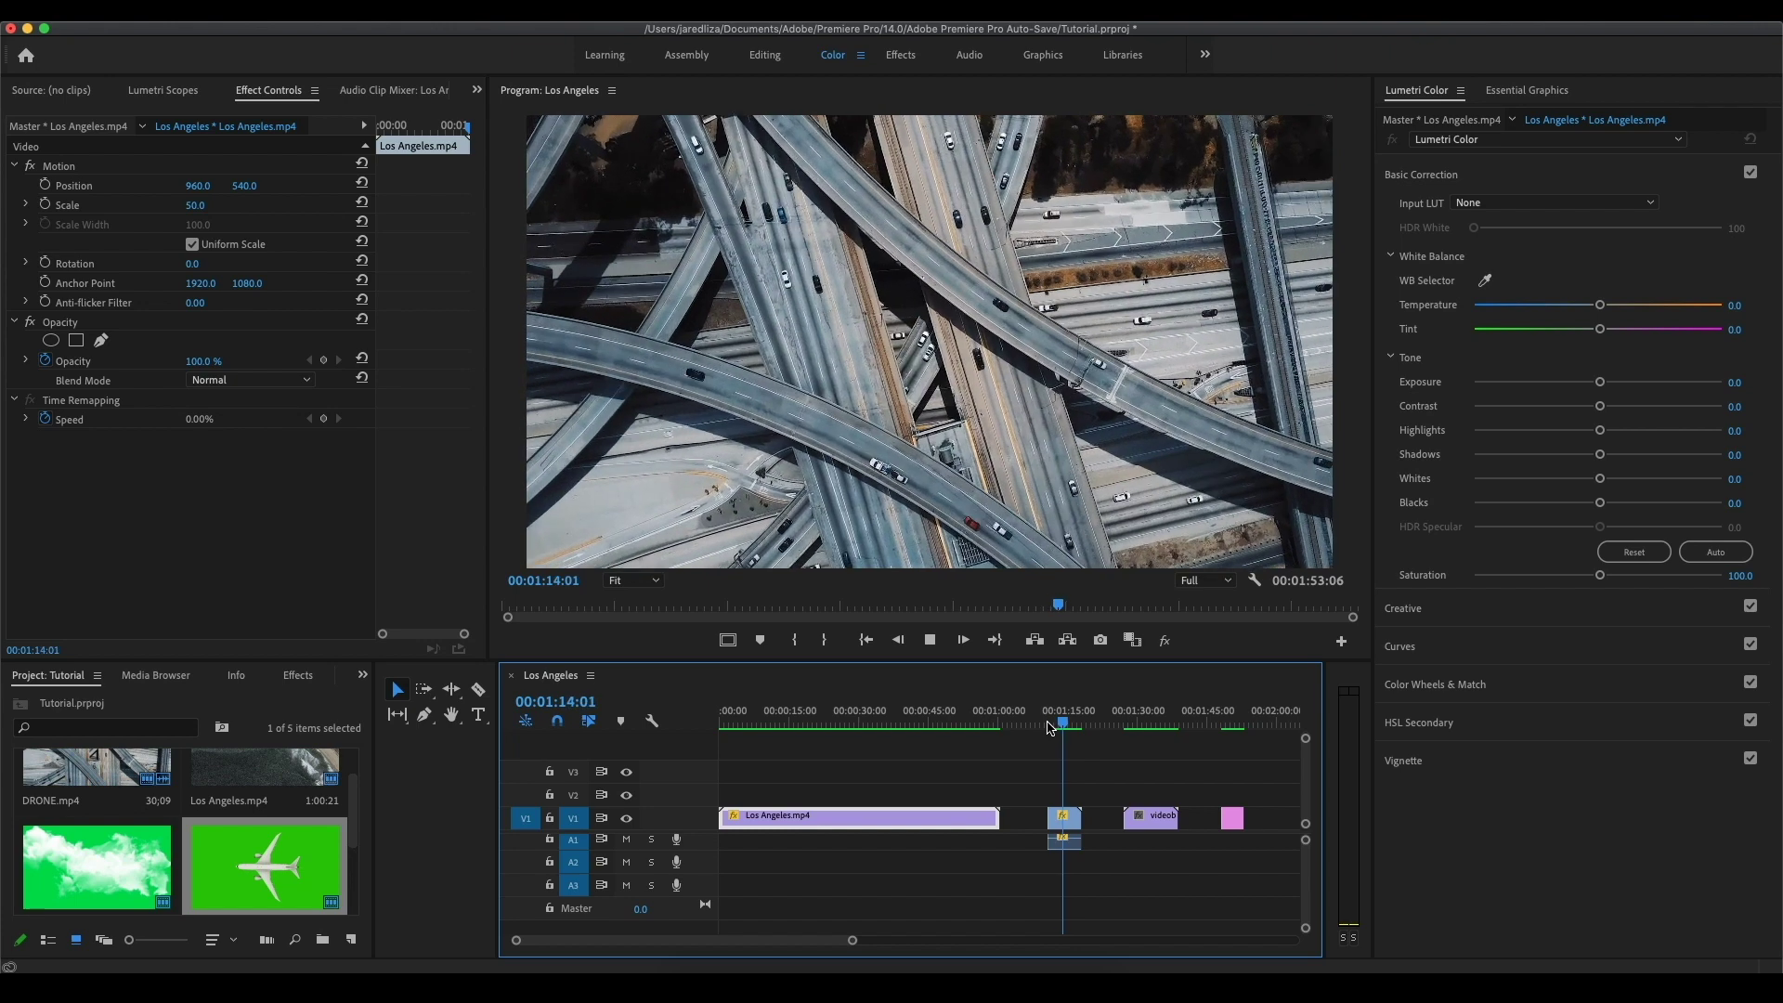
{"action": "key", "text": "space"}
{"action": "left_click", "coordinate": [1129, 729]}
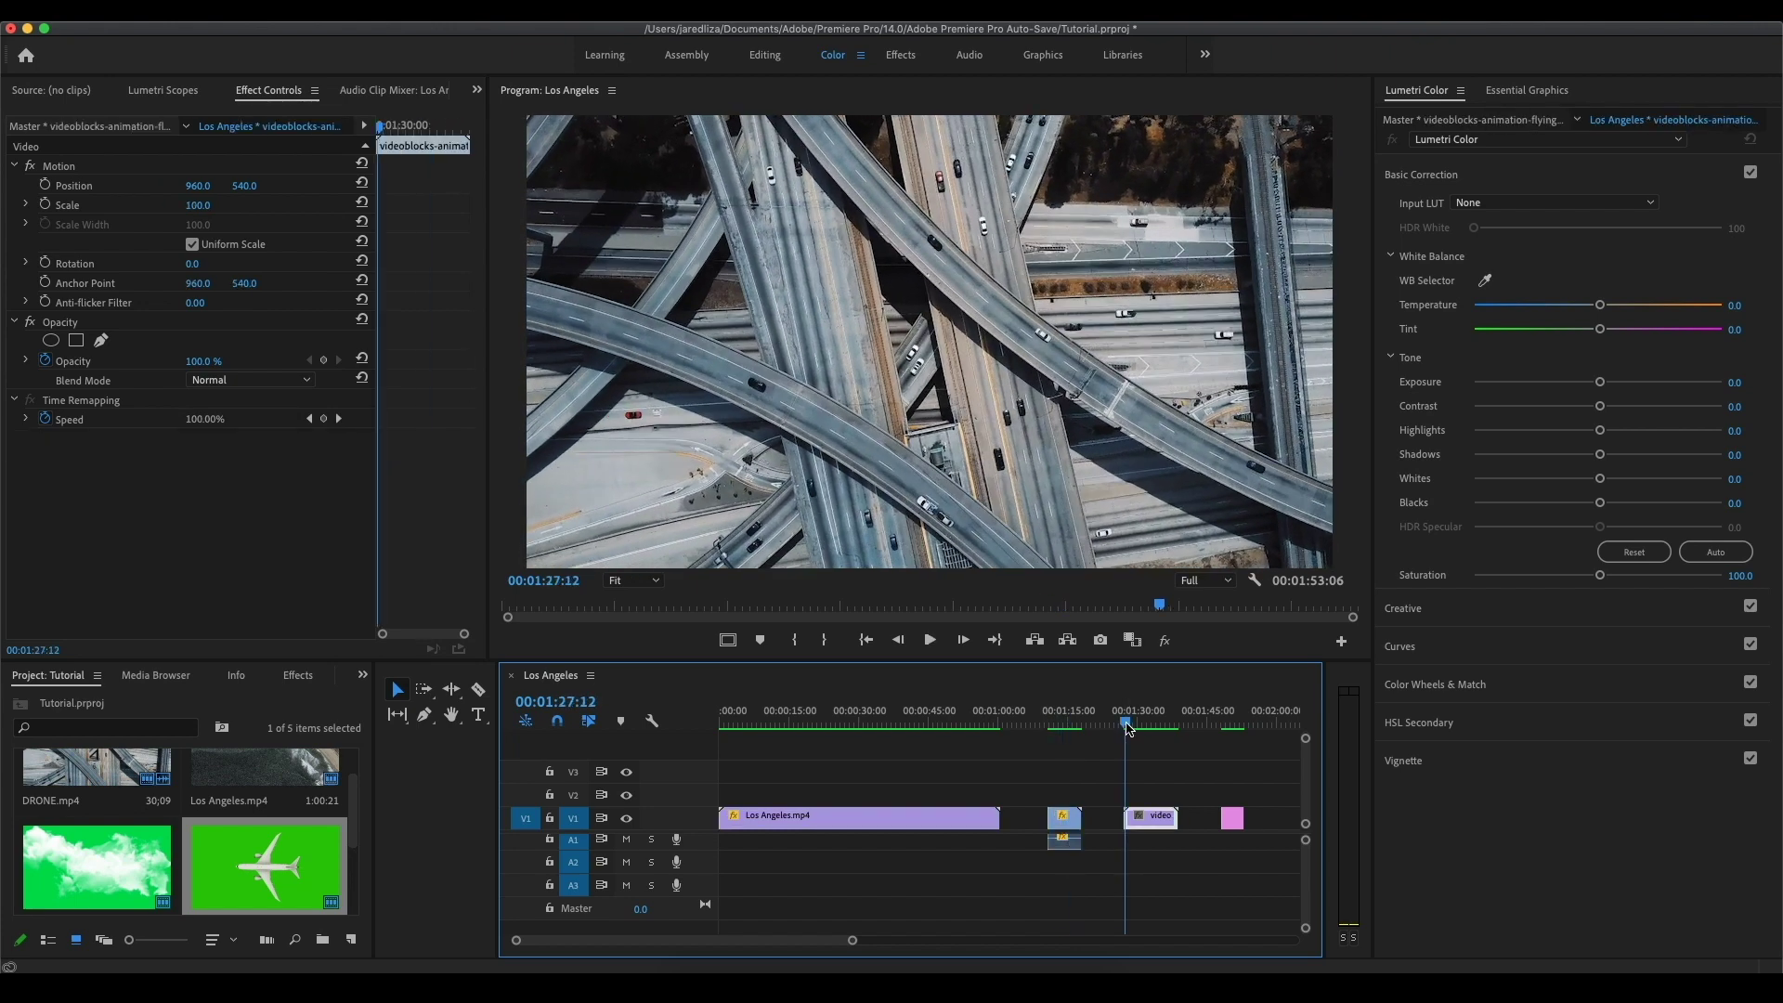
{"action": "key", "text": "space"}
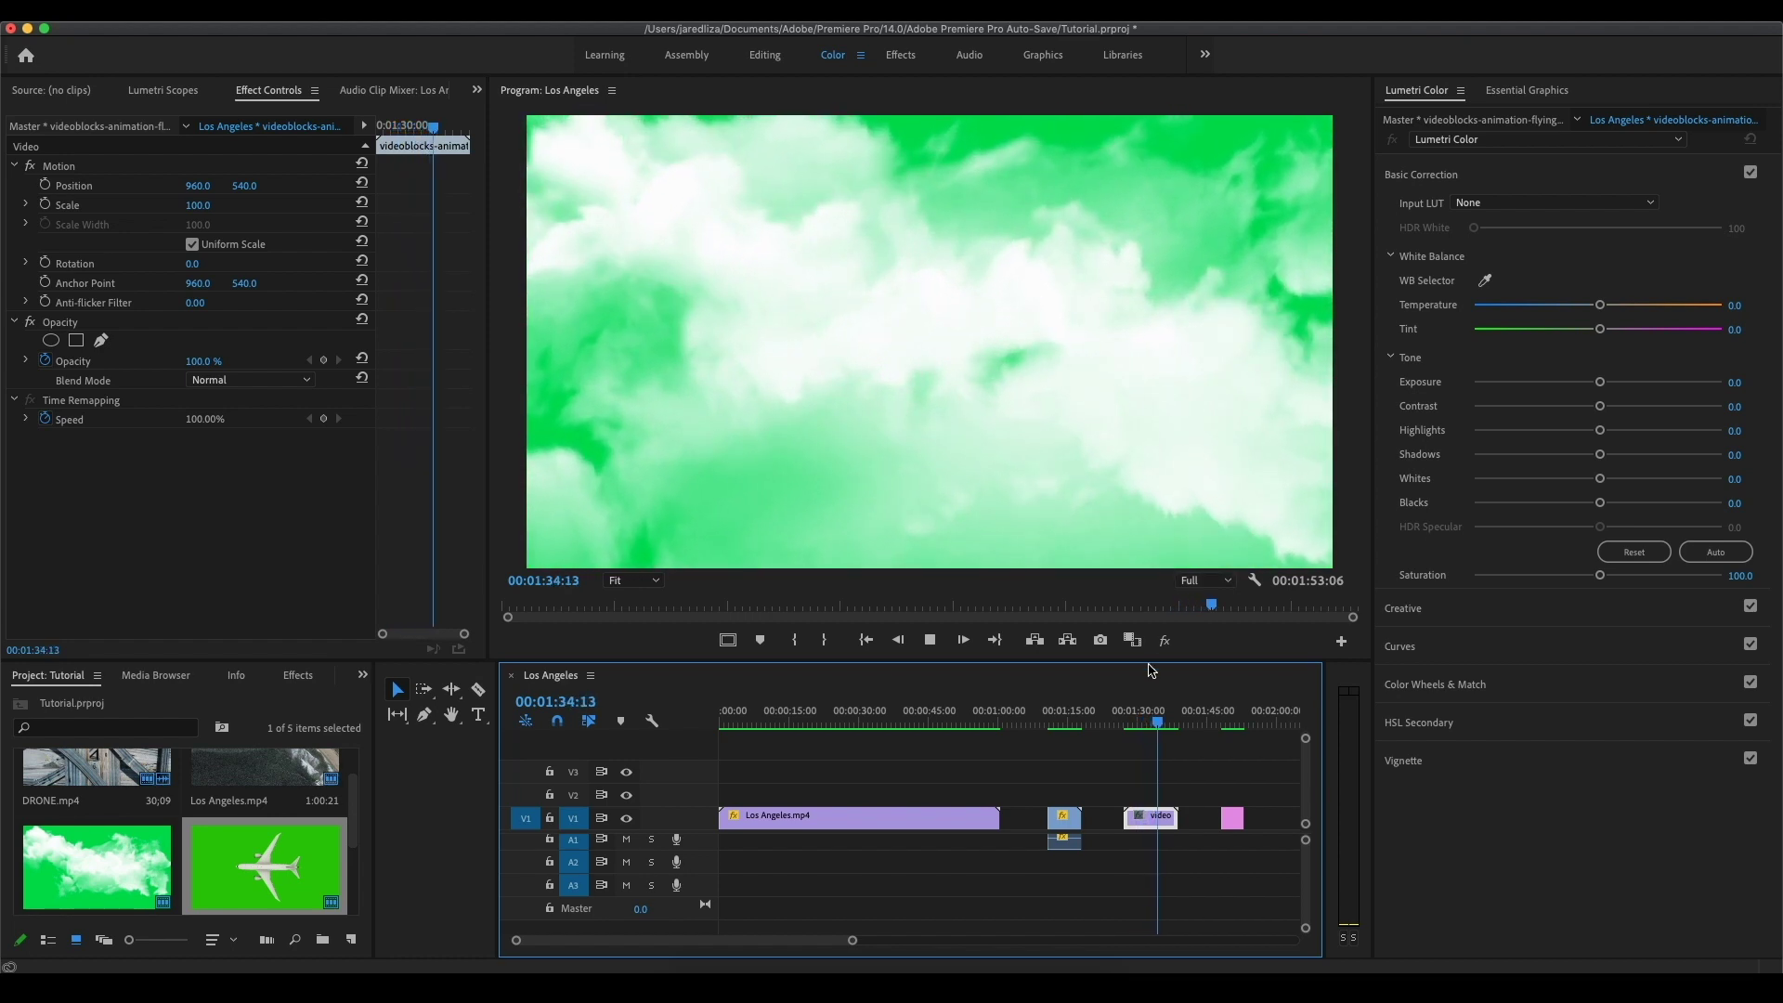
{"action": "left_click", "coordinate": [1222, 725]}
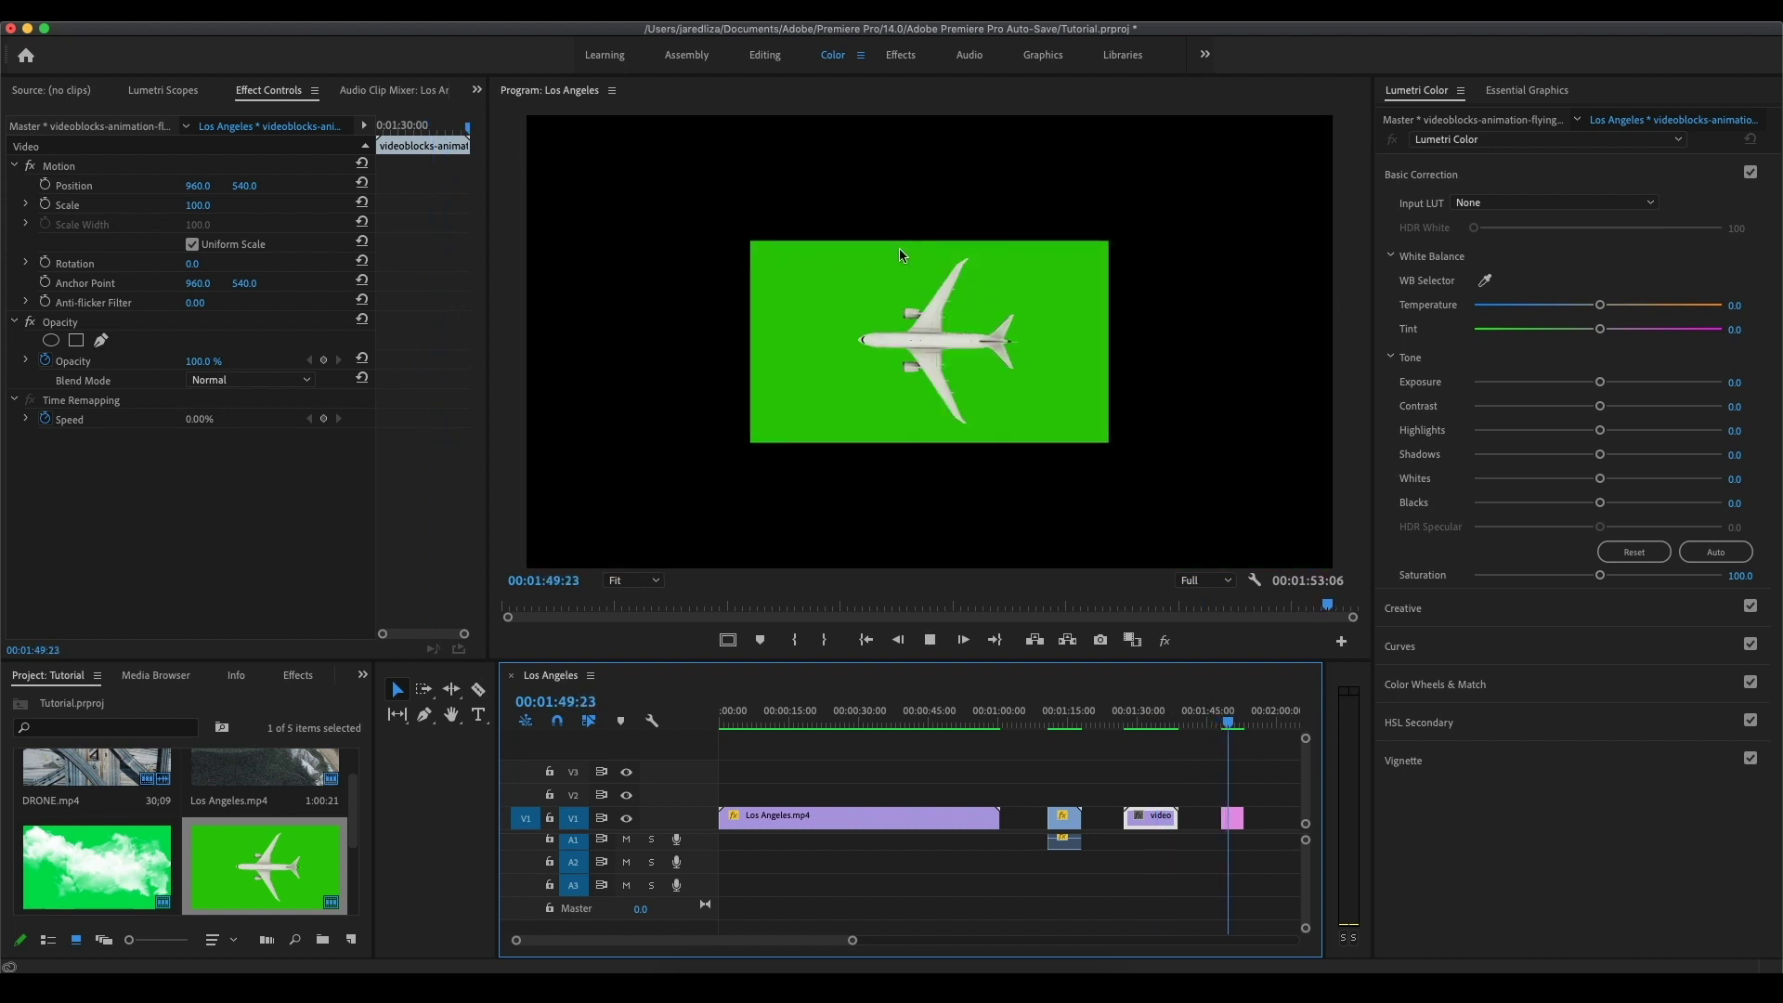
{"action": "key", "text": "space"}
{"action": "key", "text": "space"}
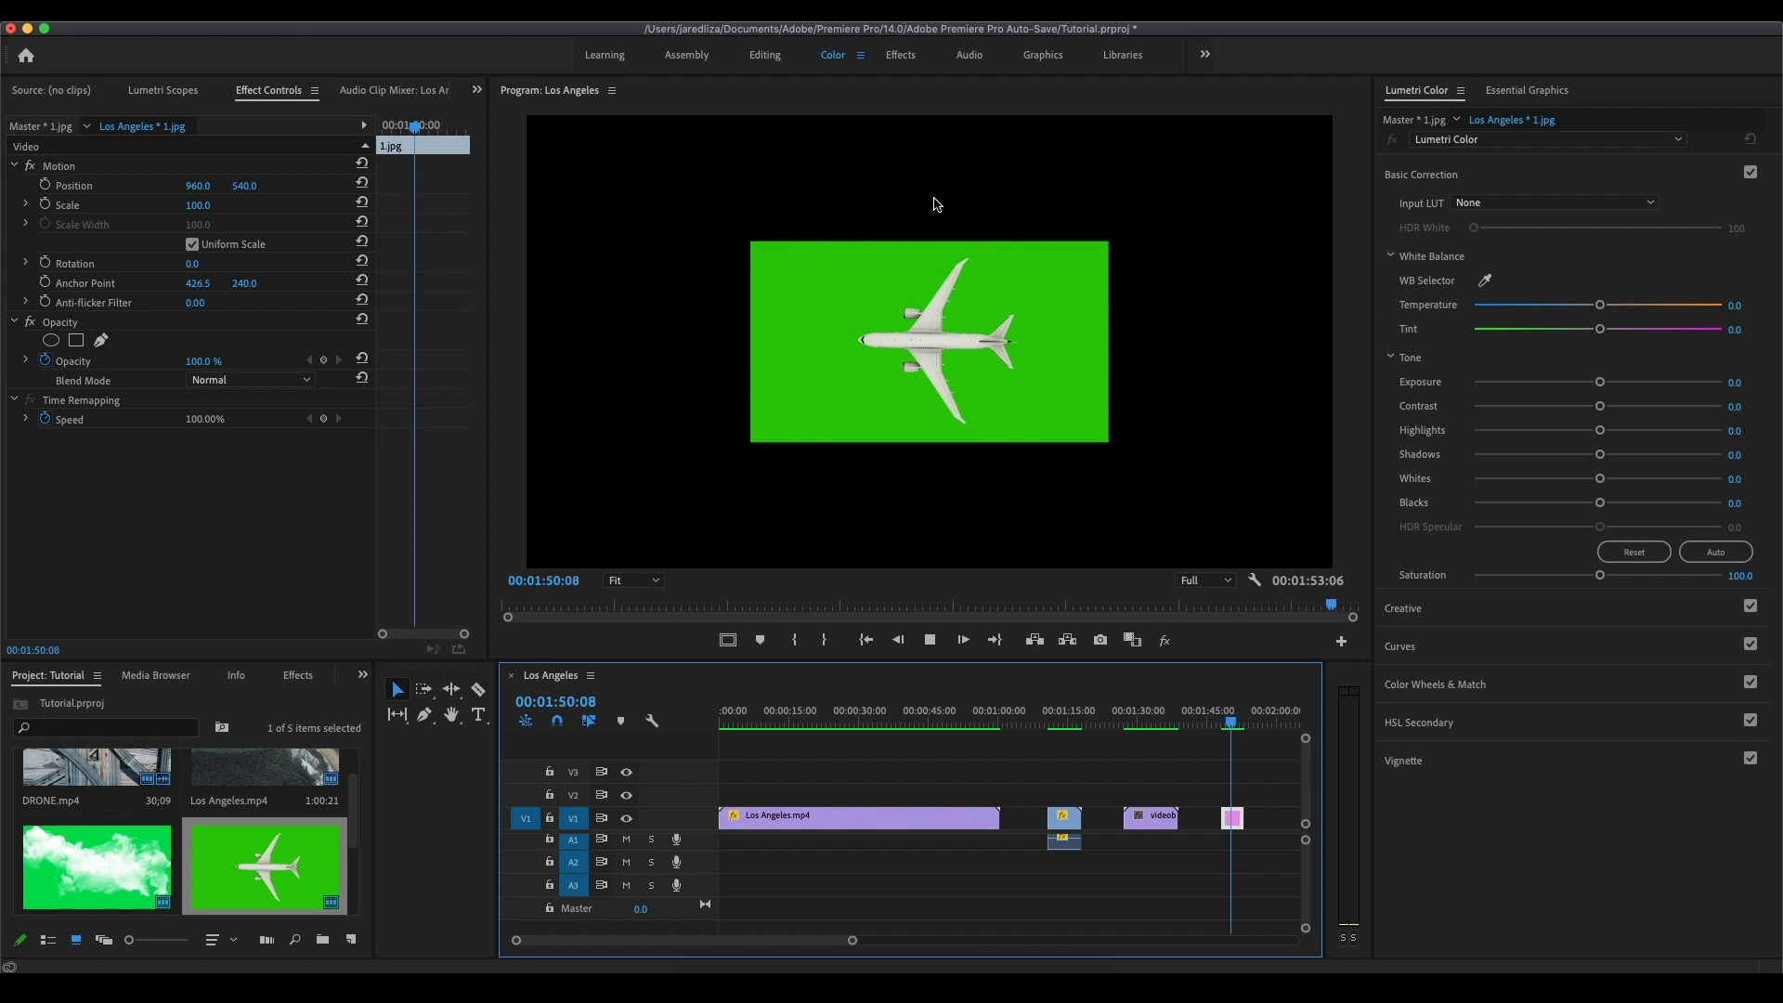
{"action": "key", "text": "space"}
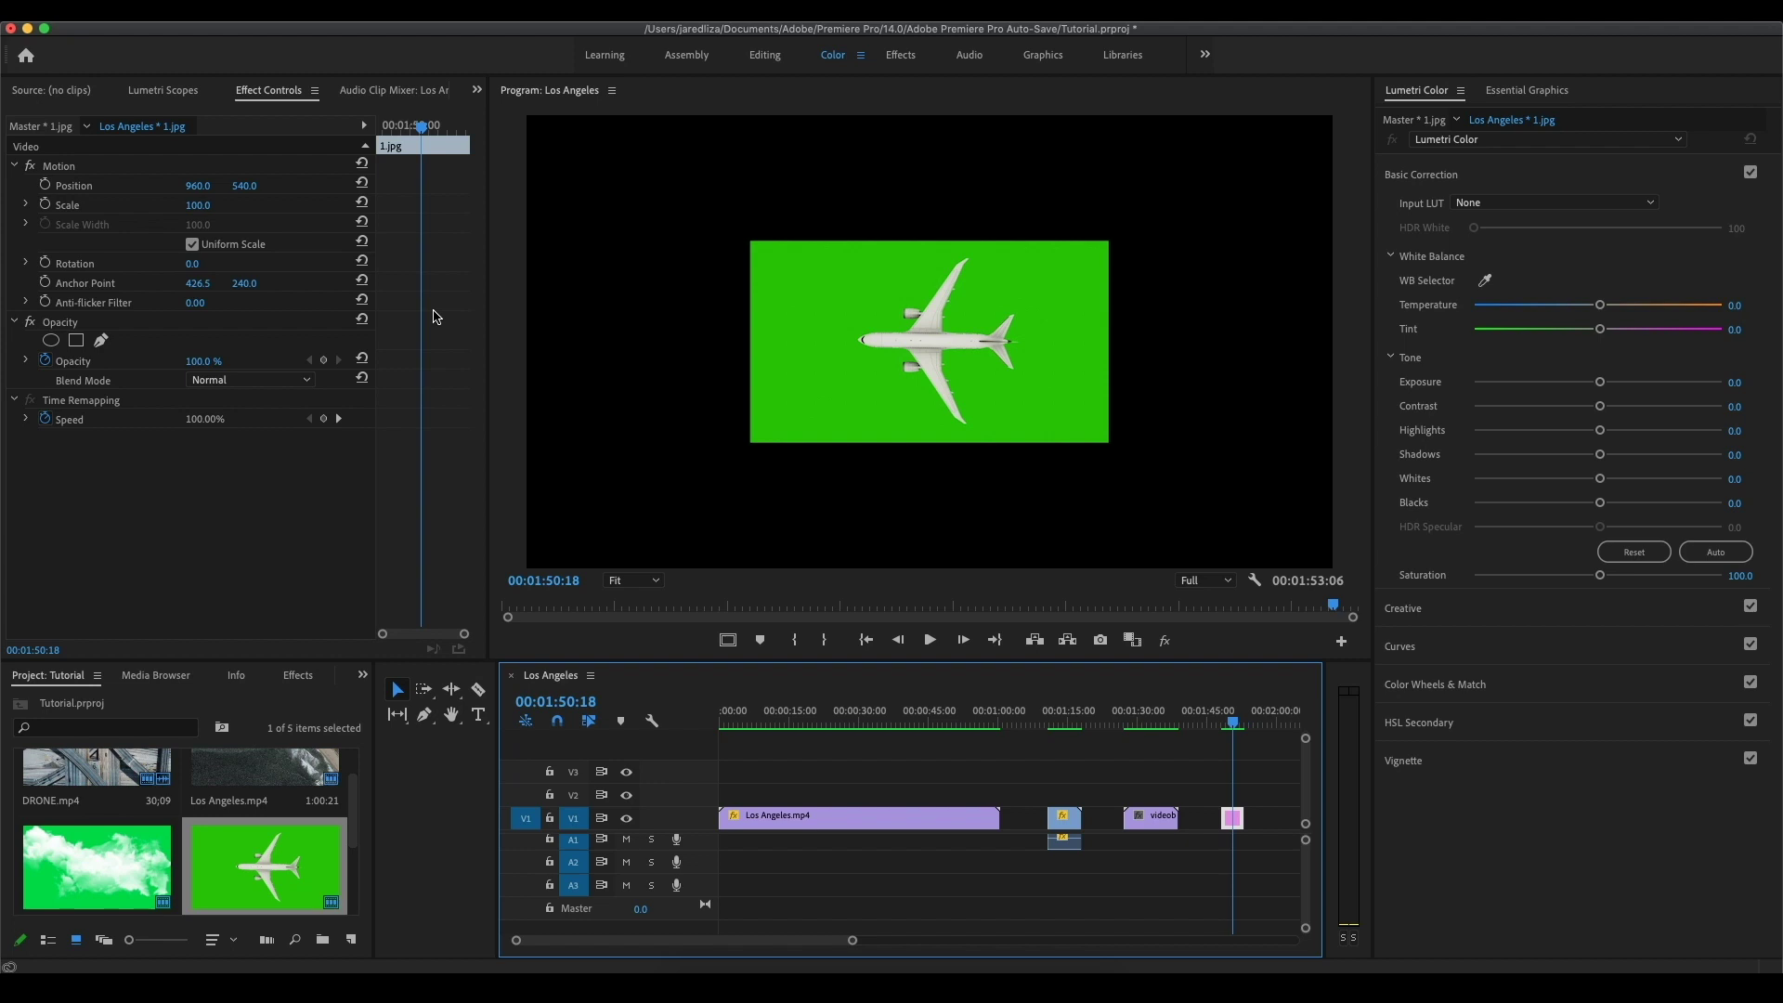
Step: Trim off the Los Angeles clip's opening before 00:00:15:24 and shift it to the sequence start
{"action": "left_click", "coordinate": [822, 723]}
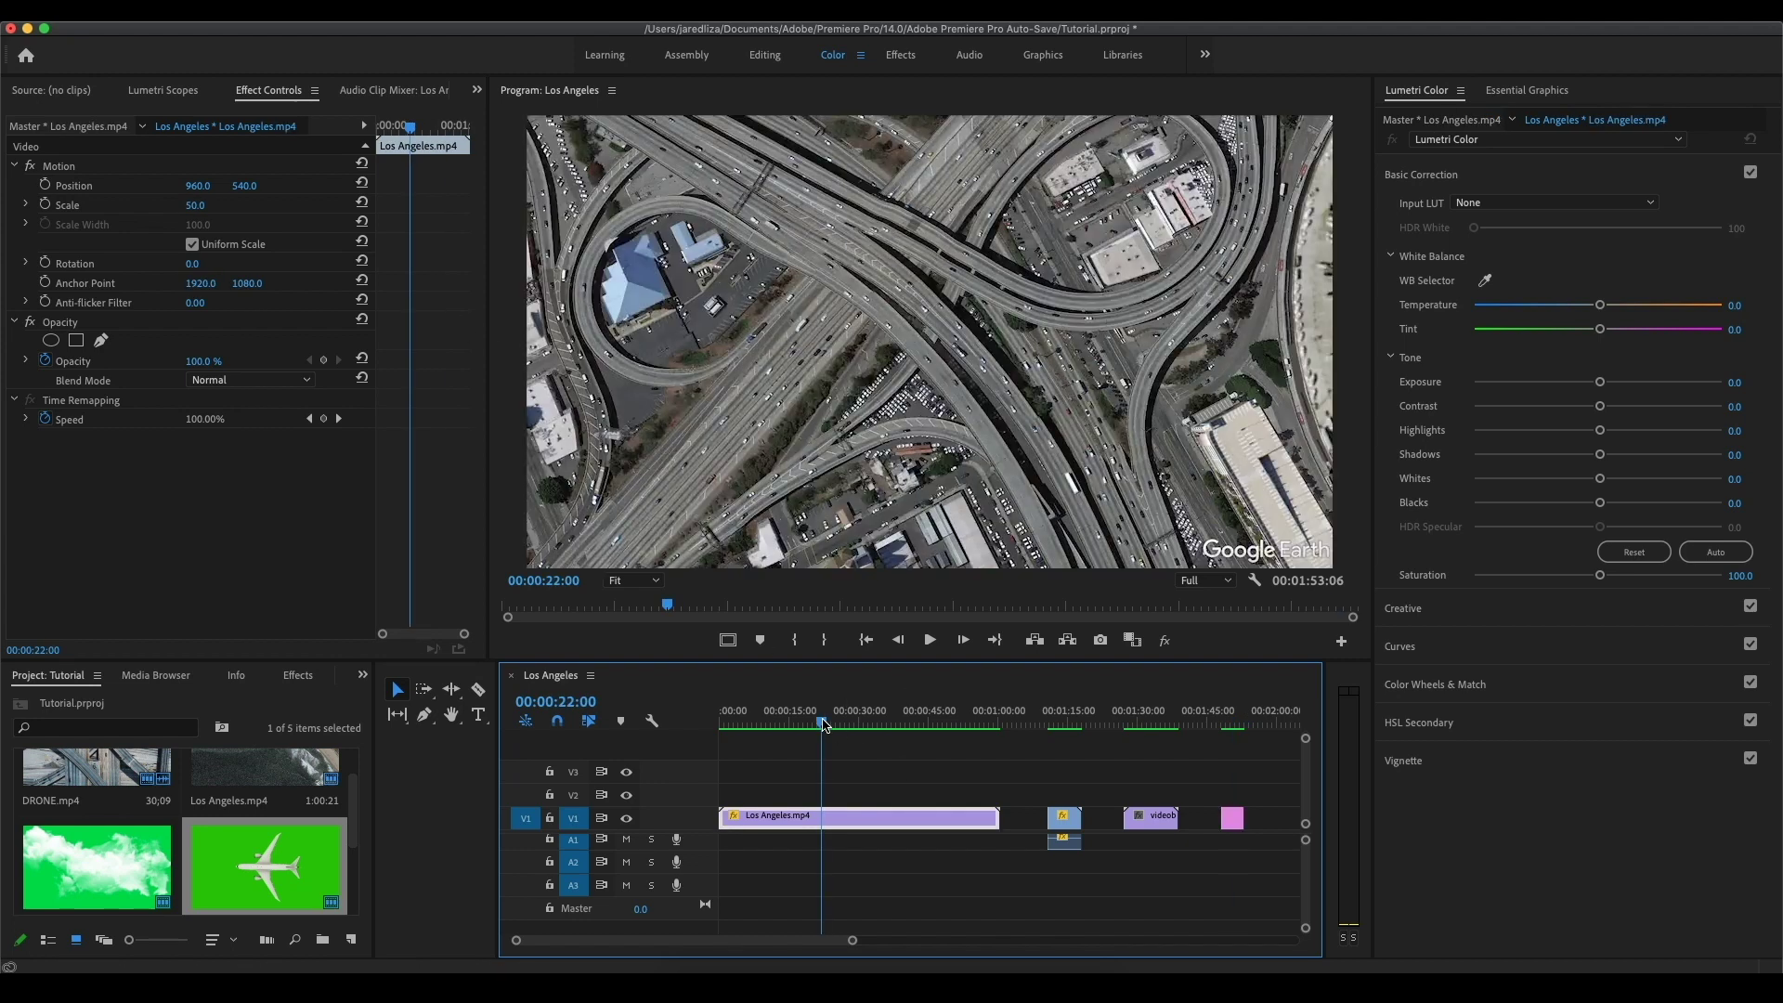
{"action": "left_click_drag", "start_coordinate": [824, 727], "coordinate": [790, 737]}
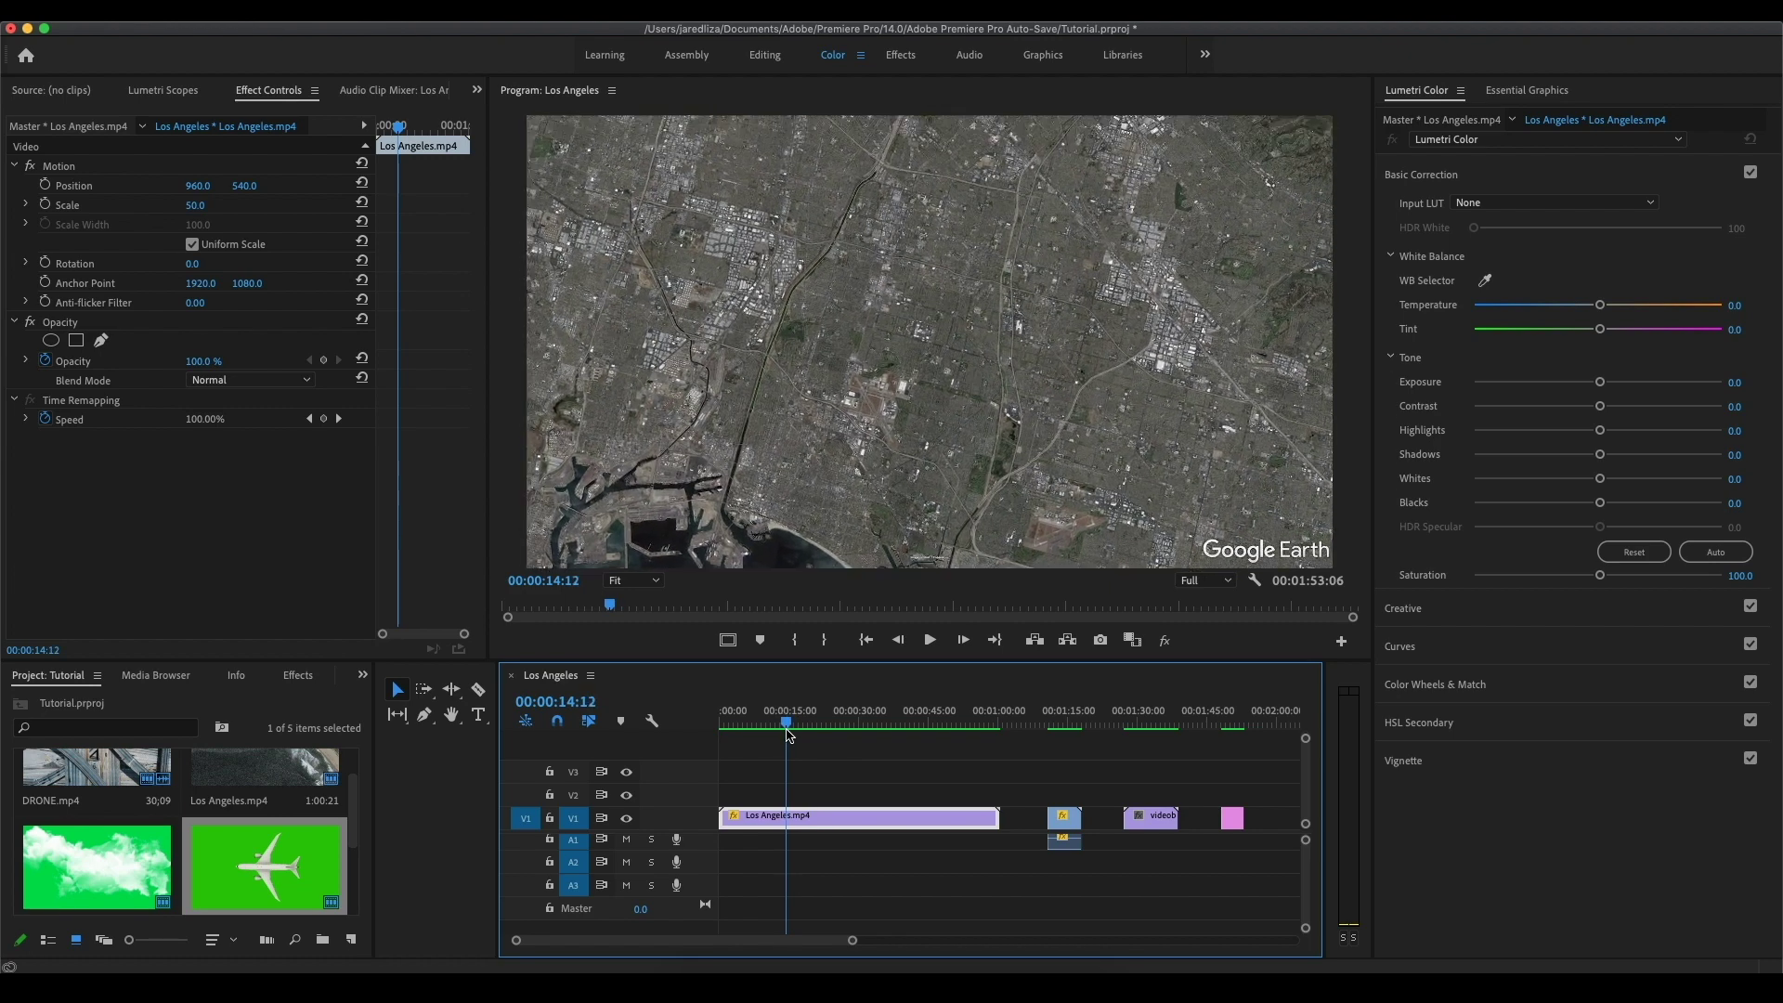
{"action": "left_click_drag", "start_coordinate": [721, 817], "coordinate": [780, 825]}
{"action": "key", "text": "Home"}
{"action": "key", "text": "space"}
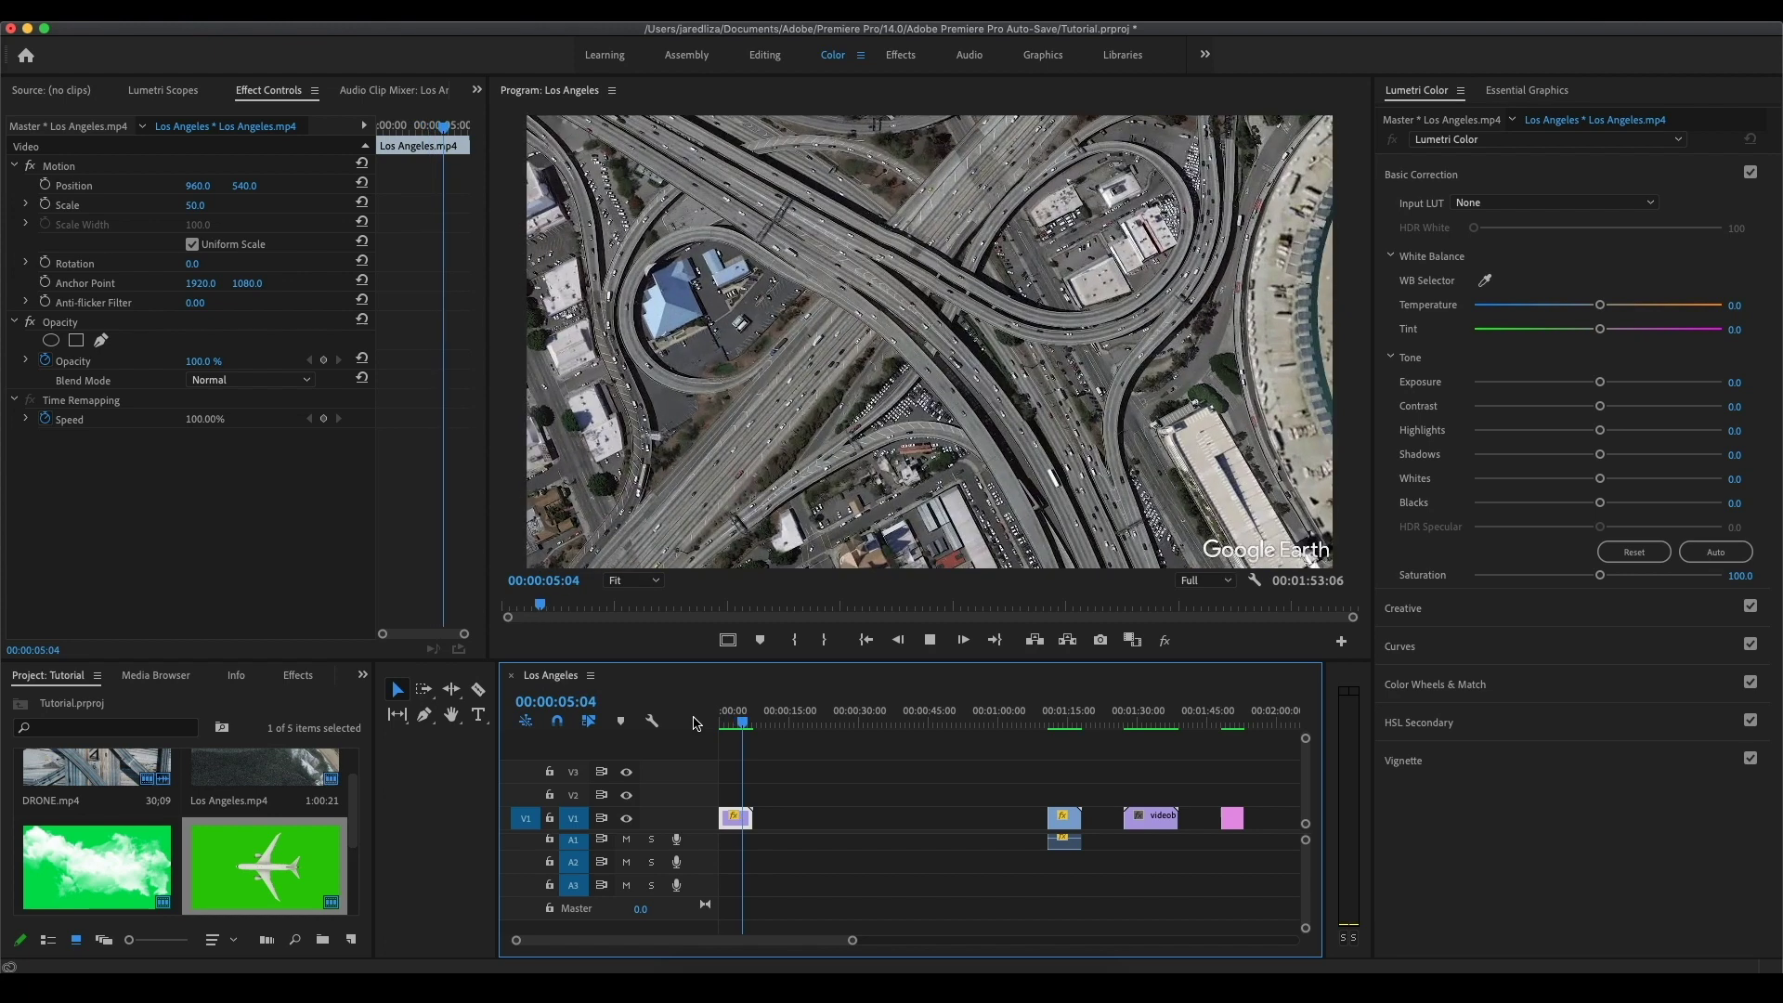
{"action": "key", "text": "space"}
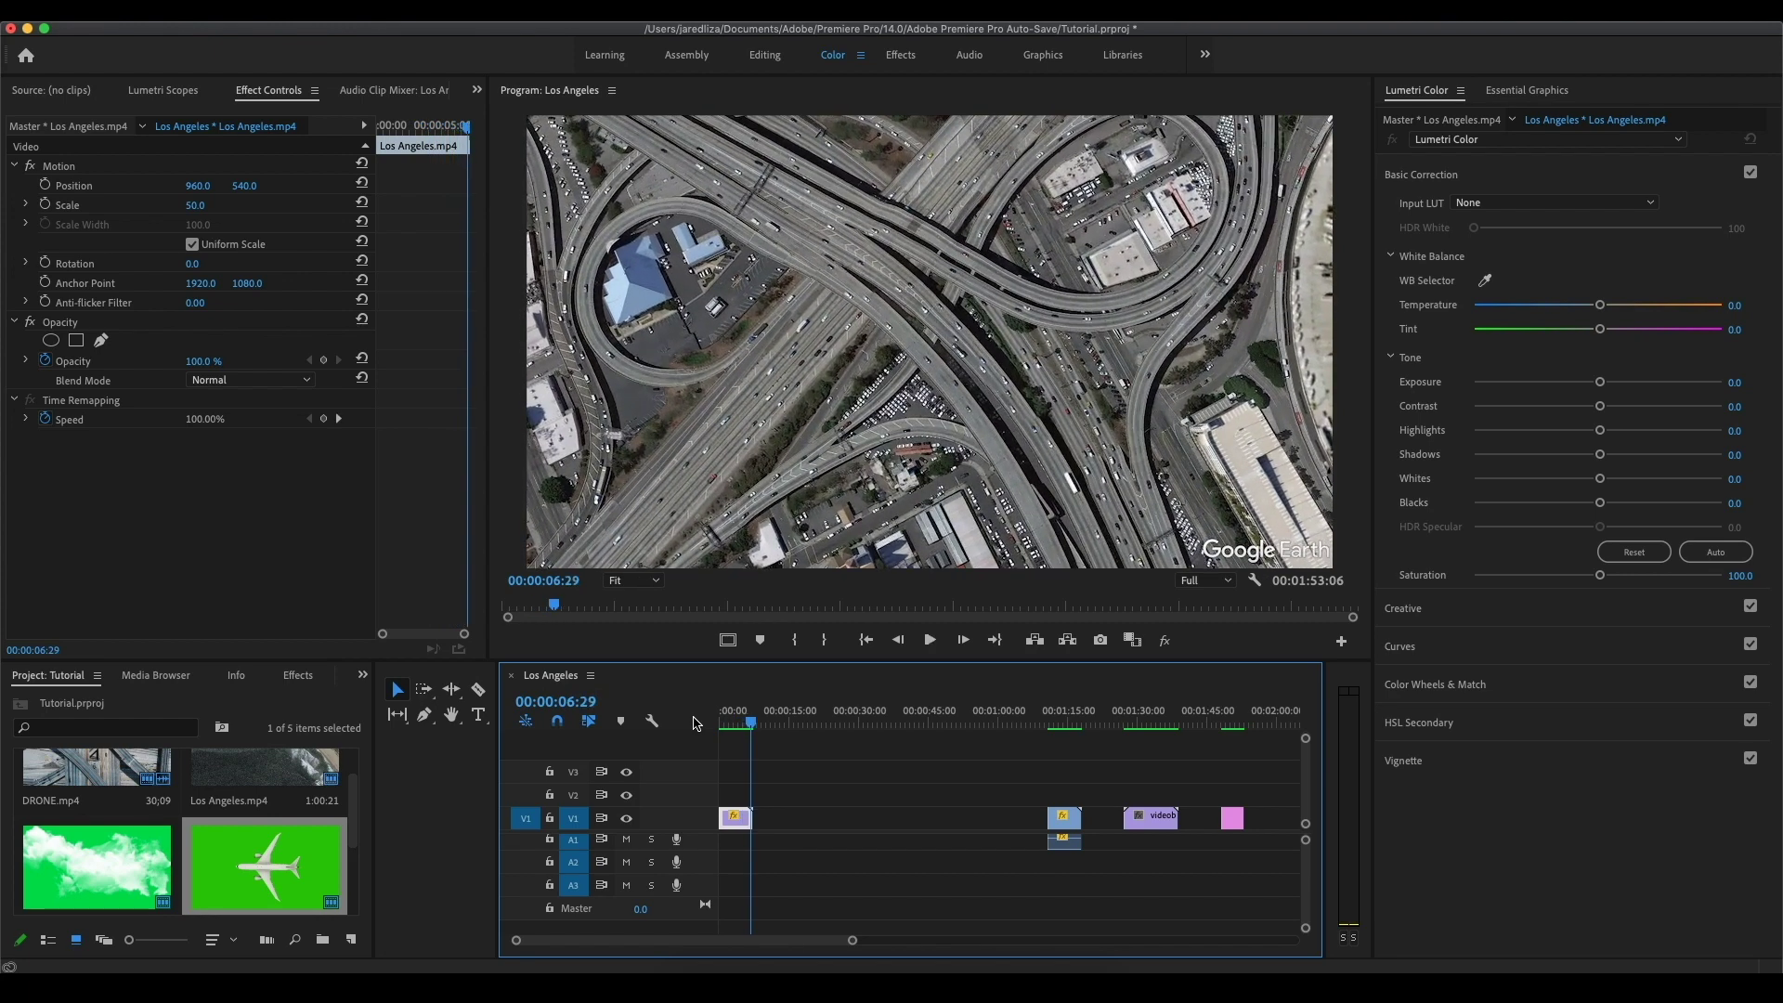
Step: Trim the clip's end to 00:00:04:10, keeping about four seconds of zoom-in
{"action": "scroll", "coordinate": [845, 942], "scroll_direction": "up", "scroll_amount": 5}
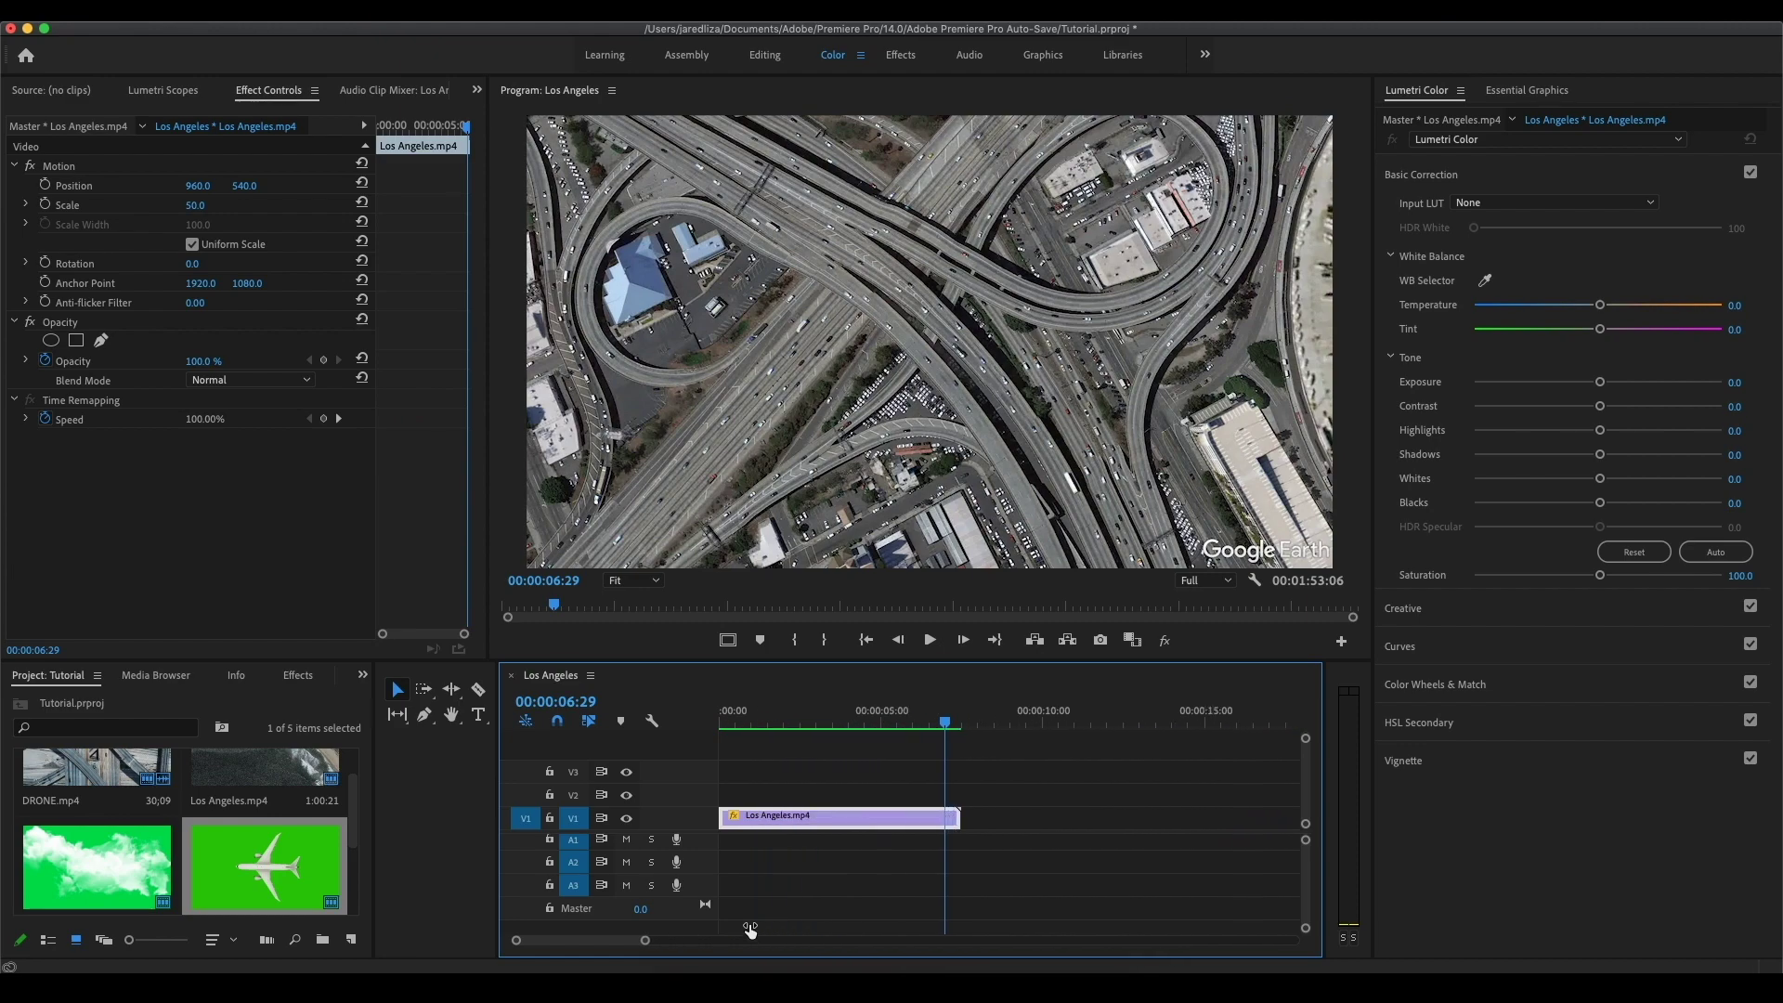
{"action": "mouse_move", "coordinate": [878, 718]}
{"action": "left_mouse_down"}
{"action": "mouse_move", "coordinate": [825, 718]}
{"action": "mouse_move", "coordinate": [842, 718]}
{"action": "left_mouse_up"}
{"action": "key", "text": "space"}
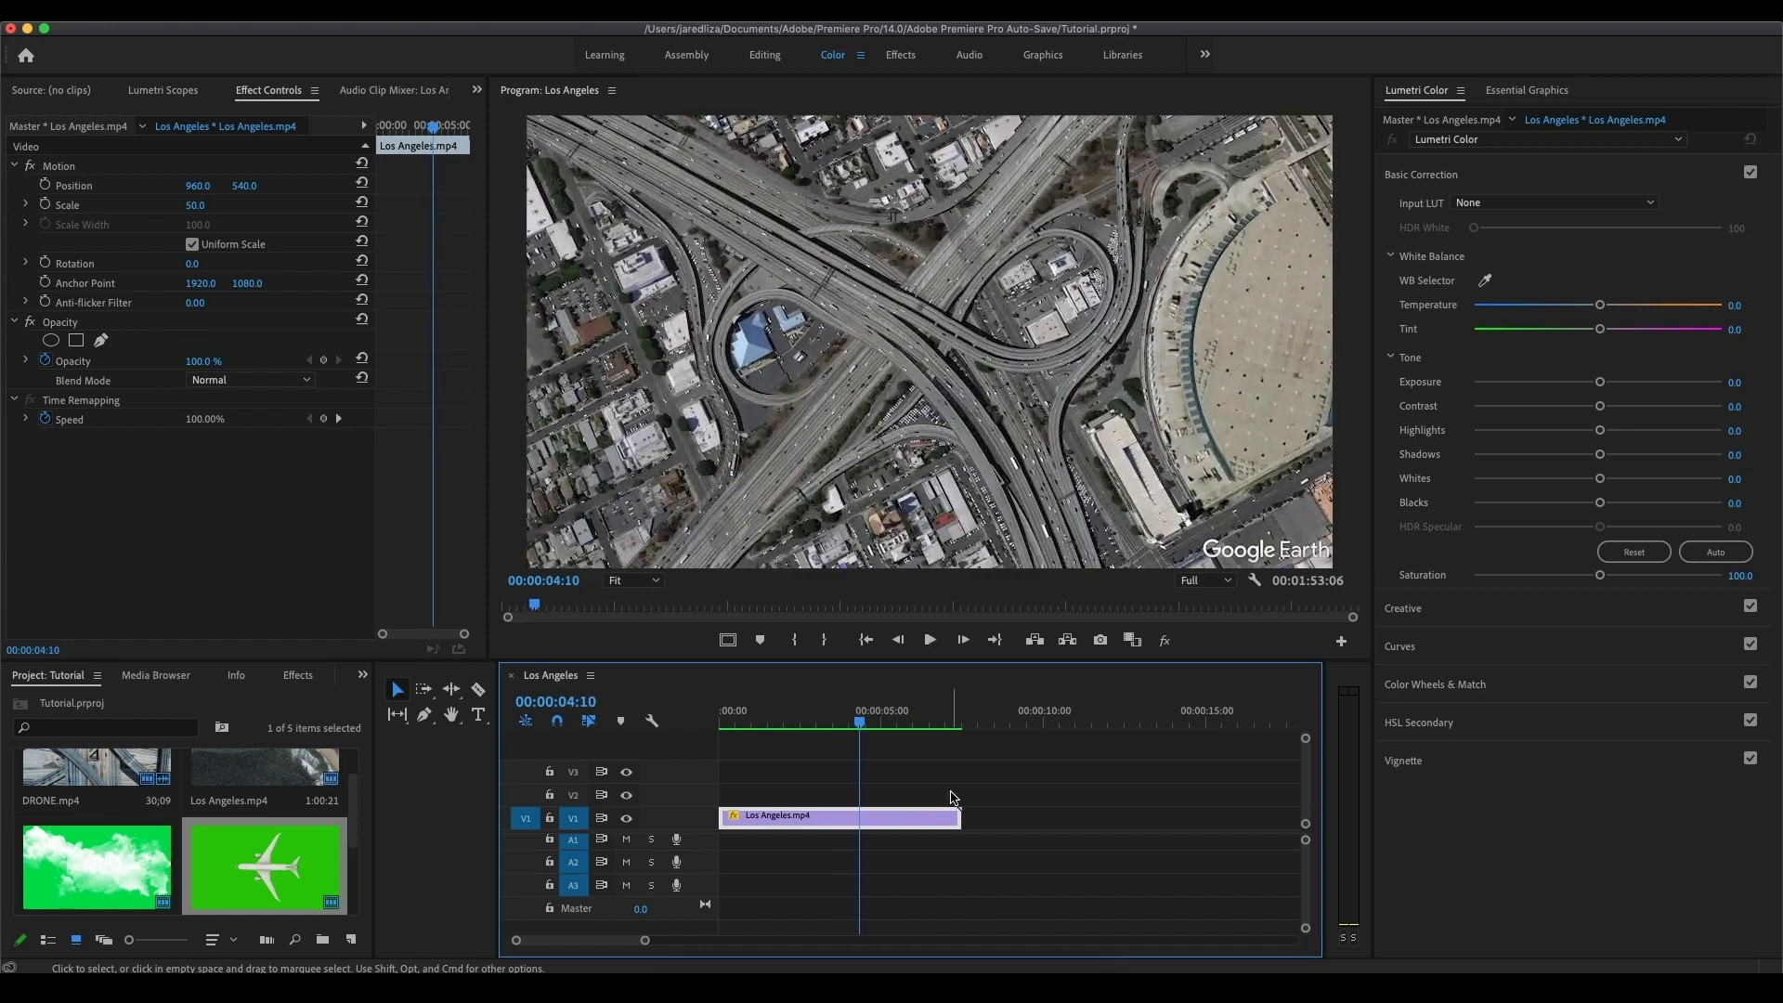
{"action": "left_click_drag", "start_coordinate": [960, 817], "coordinate": [858, 817]}
{"action": "left_click_drag", "start_coordinate": [647, 943], "coordinate": [824, 940]}
Step: Place DRONE.mp4 right after the Los Angeles clip, preview, then move the clouds clip onto V2
{"action": "left_click", "coordinate": [1117, 715]}
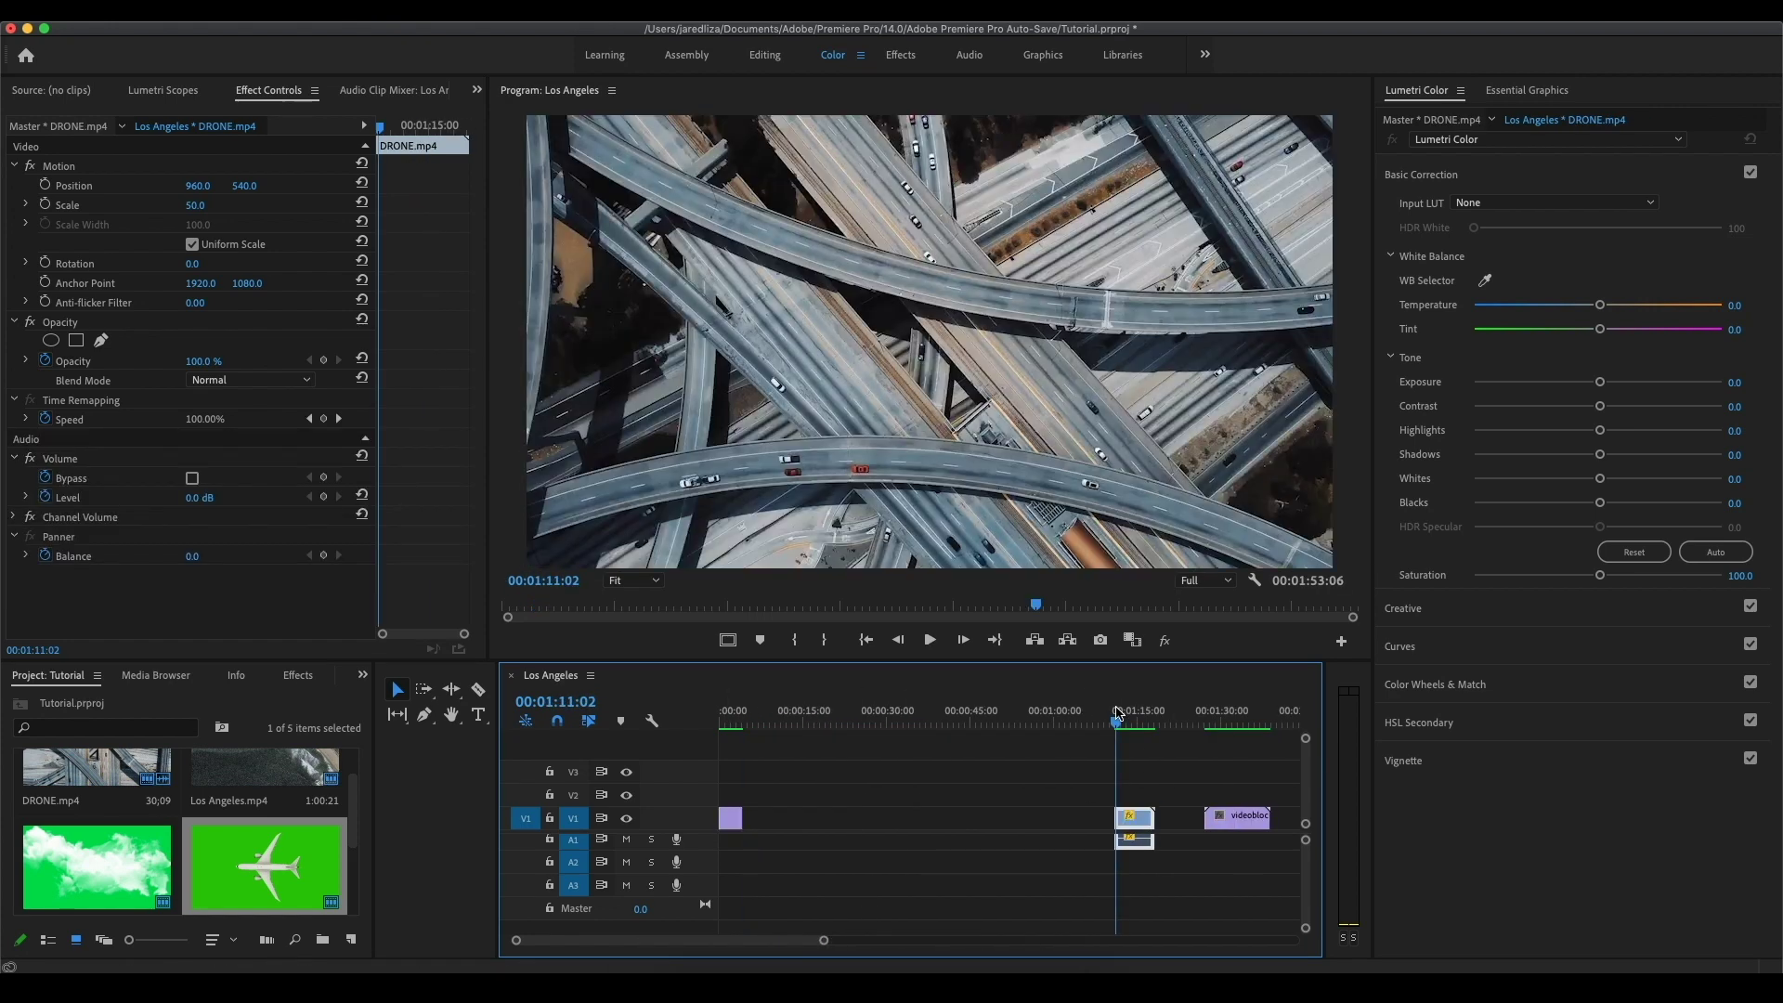
{"action": "left_click_drag", "start_coordinate": [1135, 818], "coordinate": [763, 819]}
{"action": "key", "text": "Home"}
{"action": "key", "text": "space"}
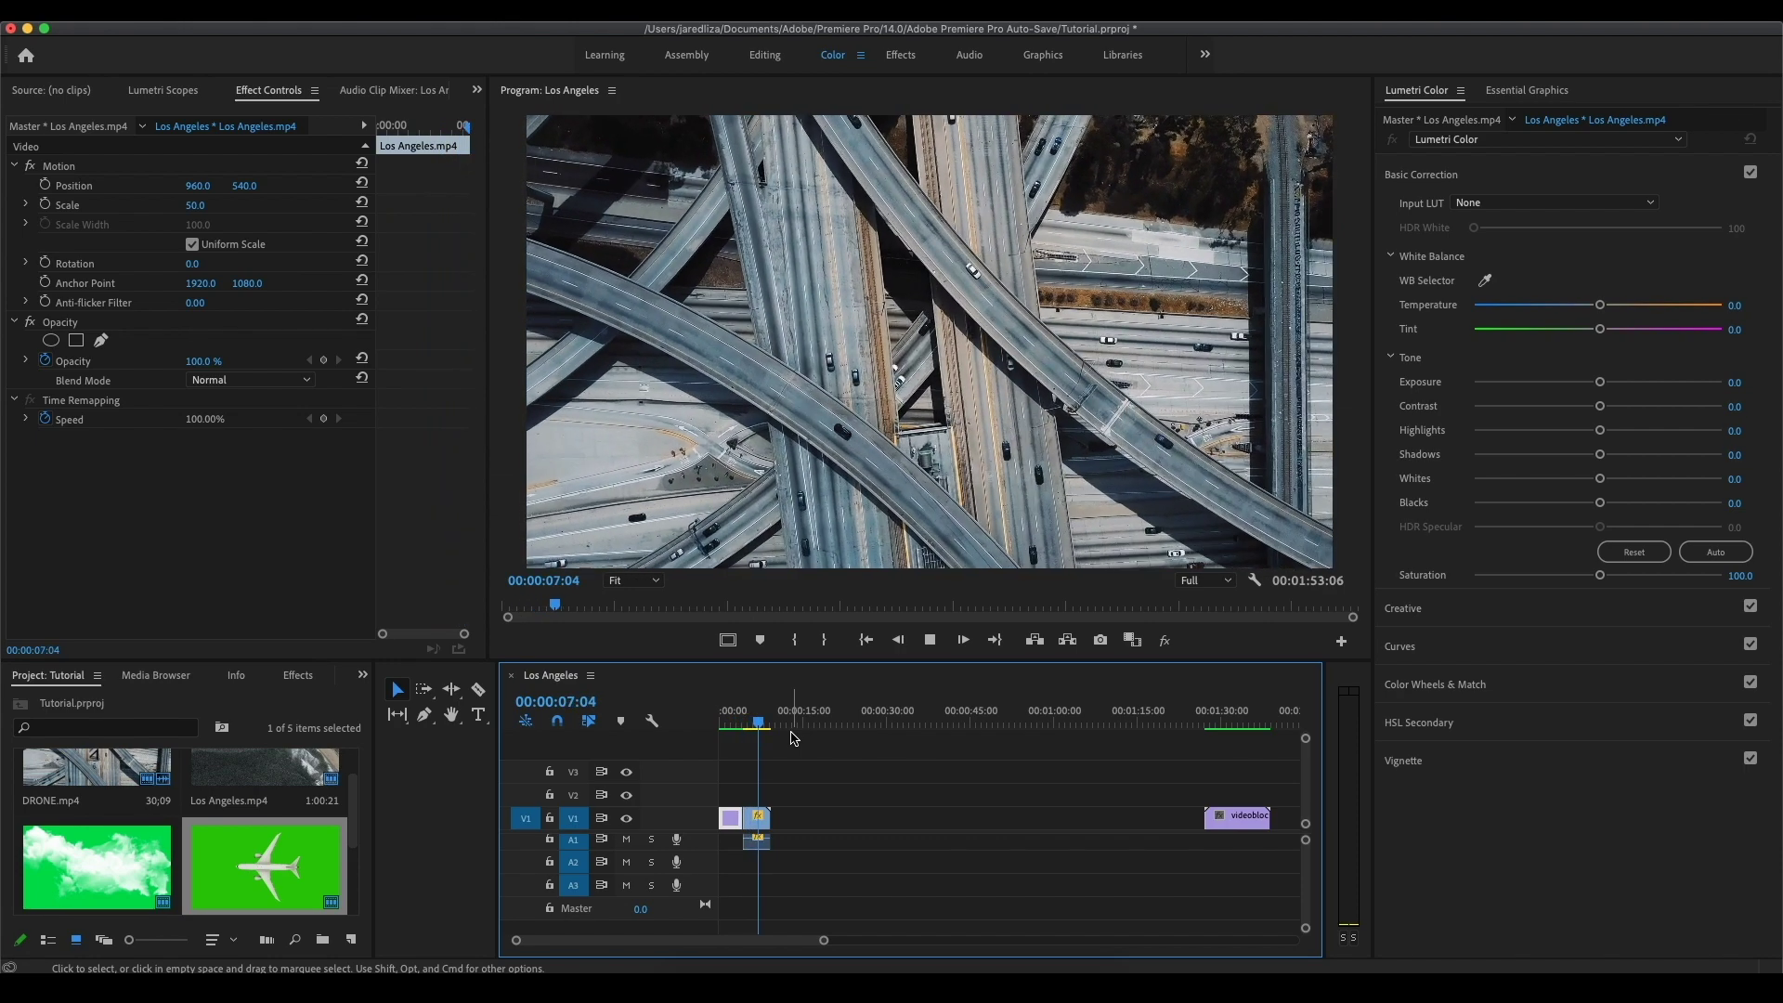
{"action": "key", "text": "space"}
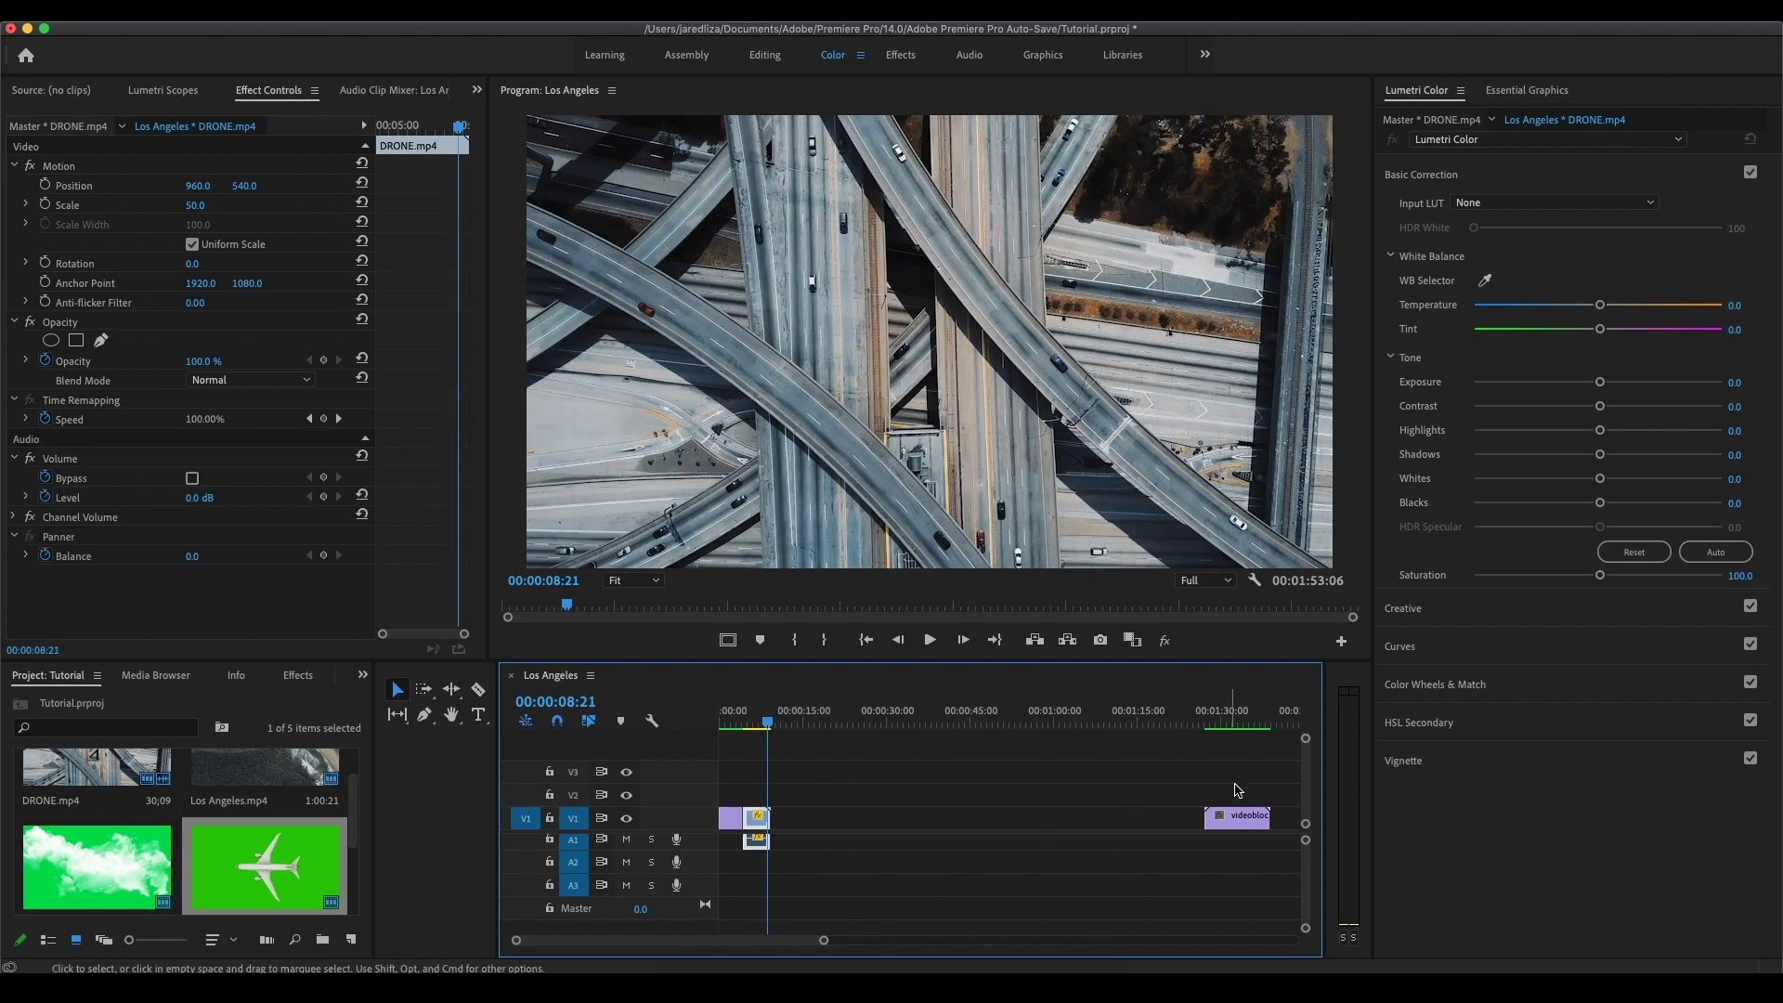
{"action": "left_click_drag", "start_coordinate": [1233, 821], "coordinate": [858, 793]}
{"action": "left_click", "coordinate": [853, 711]}
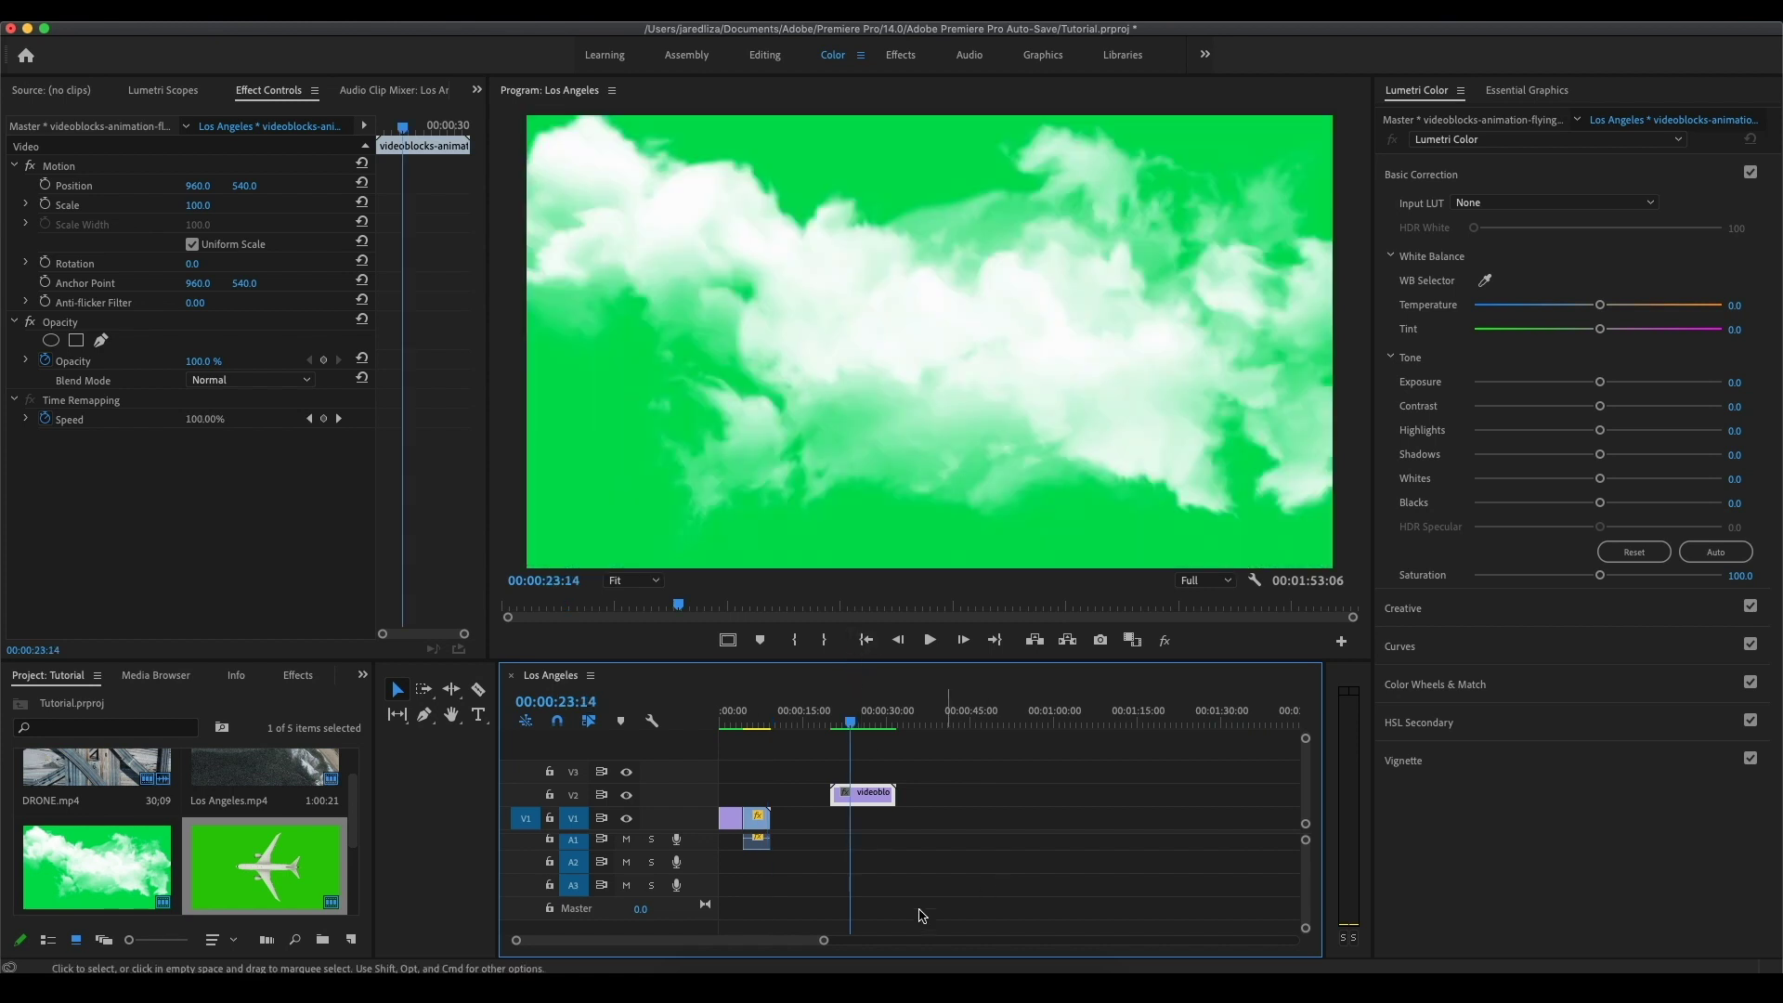
Step: Slide the cloud clip on V2 left over the Los Angeles/DRONE cut and select it
{"action": "left_click_drag", "start_coordinate": [824, 941], "coordinate": [685, 940]}
{"action": "left_click_drag", "start_coordinate": [1142, 801], "coordinate": [797, 794]}
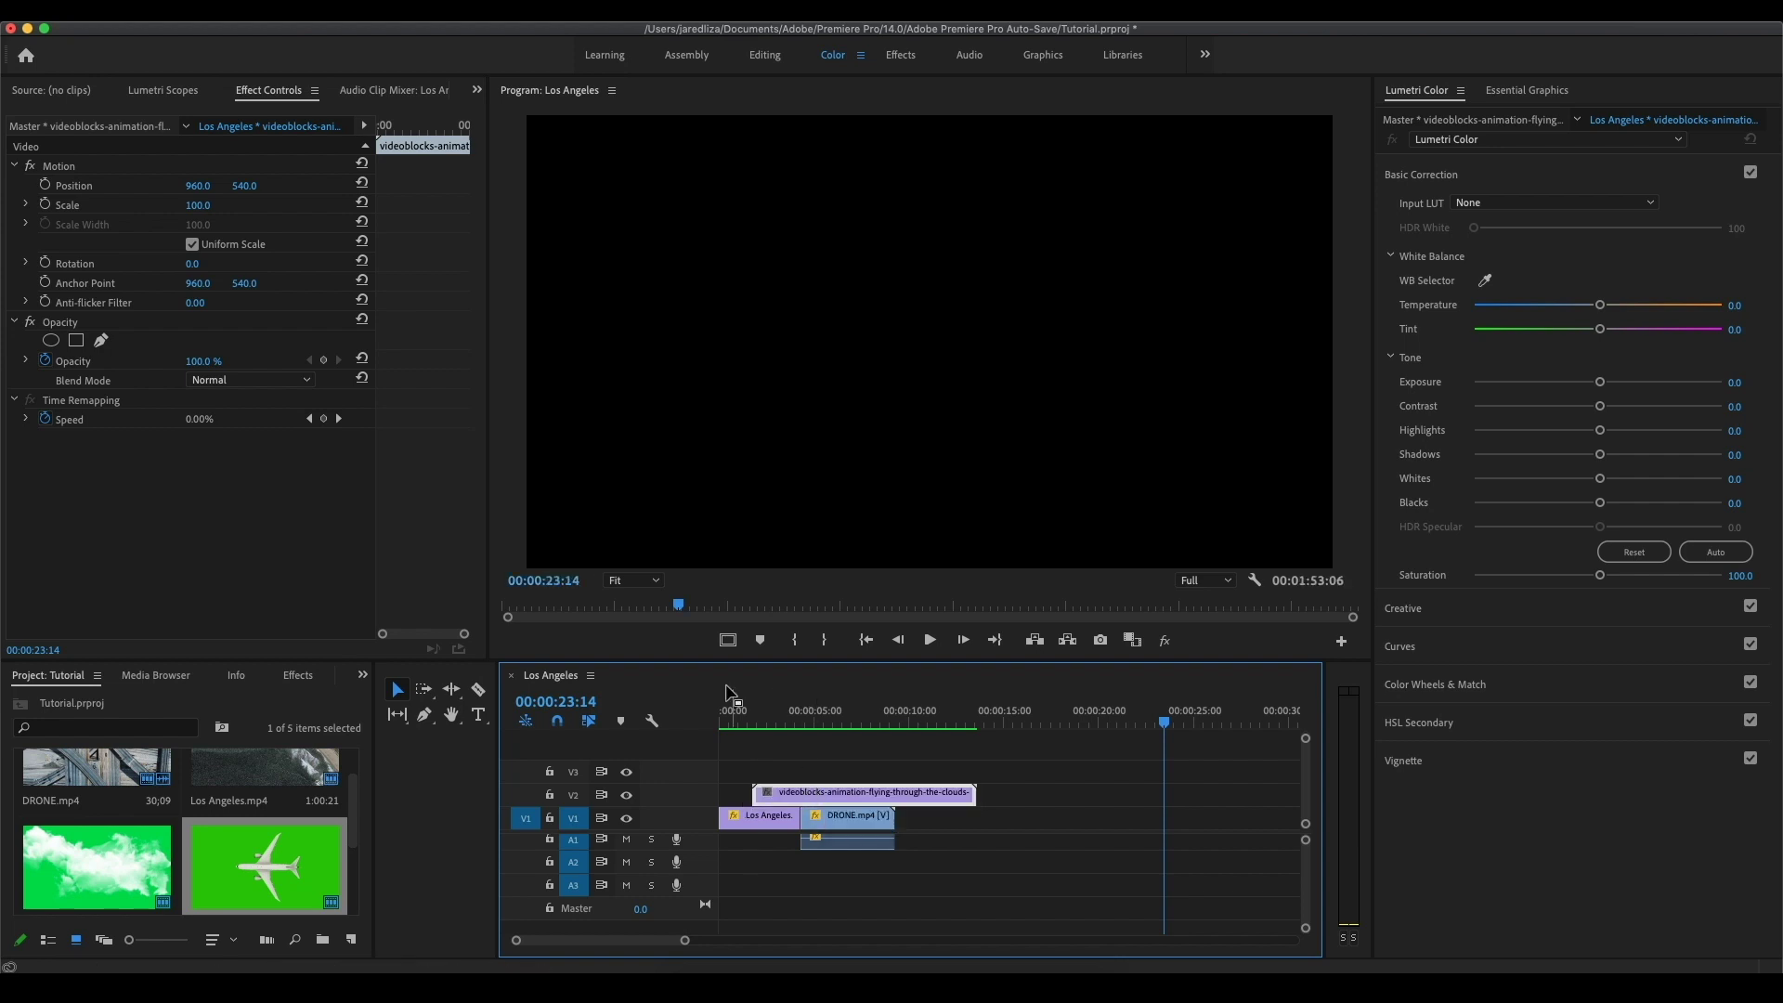
{"action": "left_click_drag", "start_coordinate": [730, 716], "coordinate": [812, 806]}
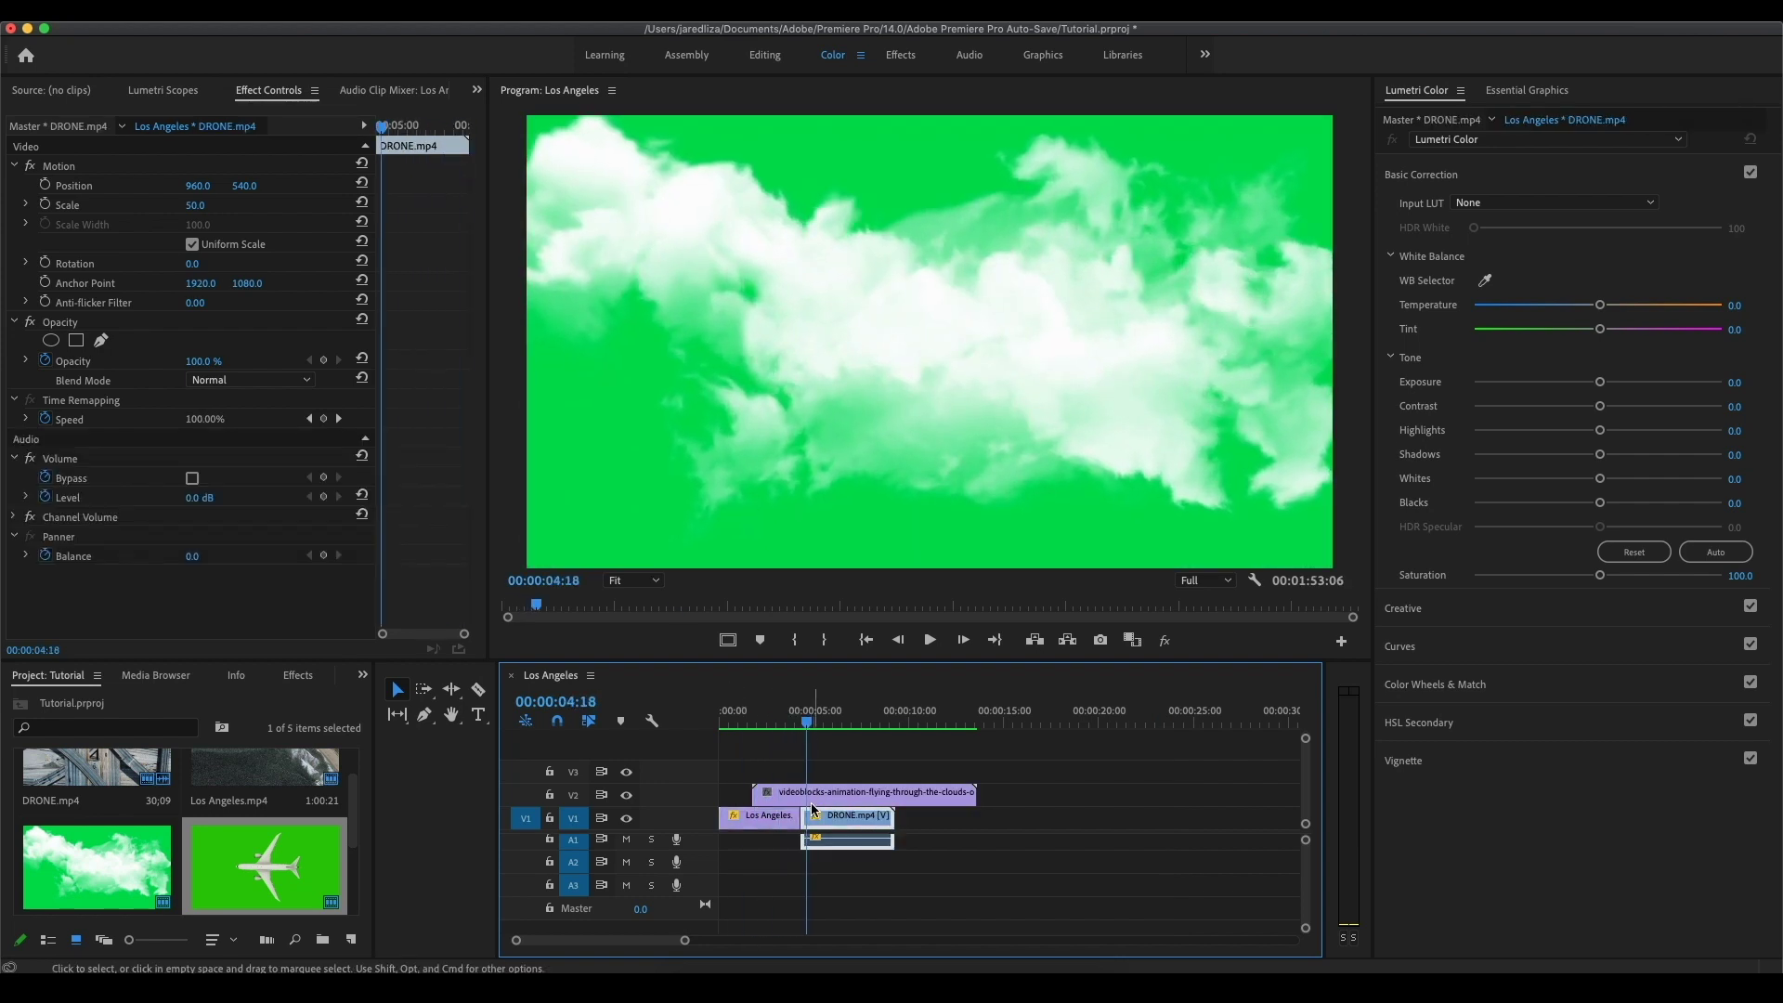
{"action": "left_click", "coordinate": [825, 796]}
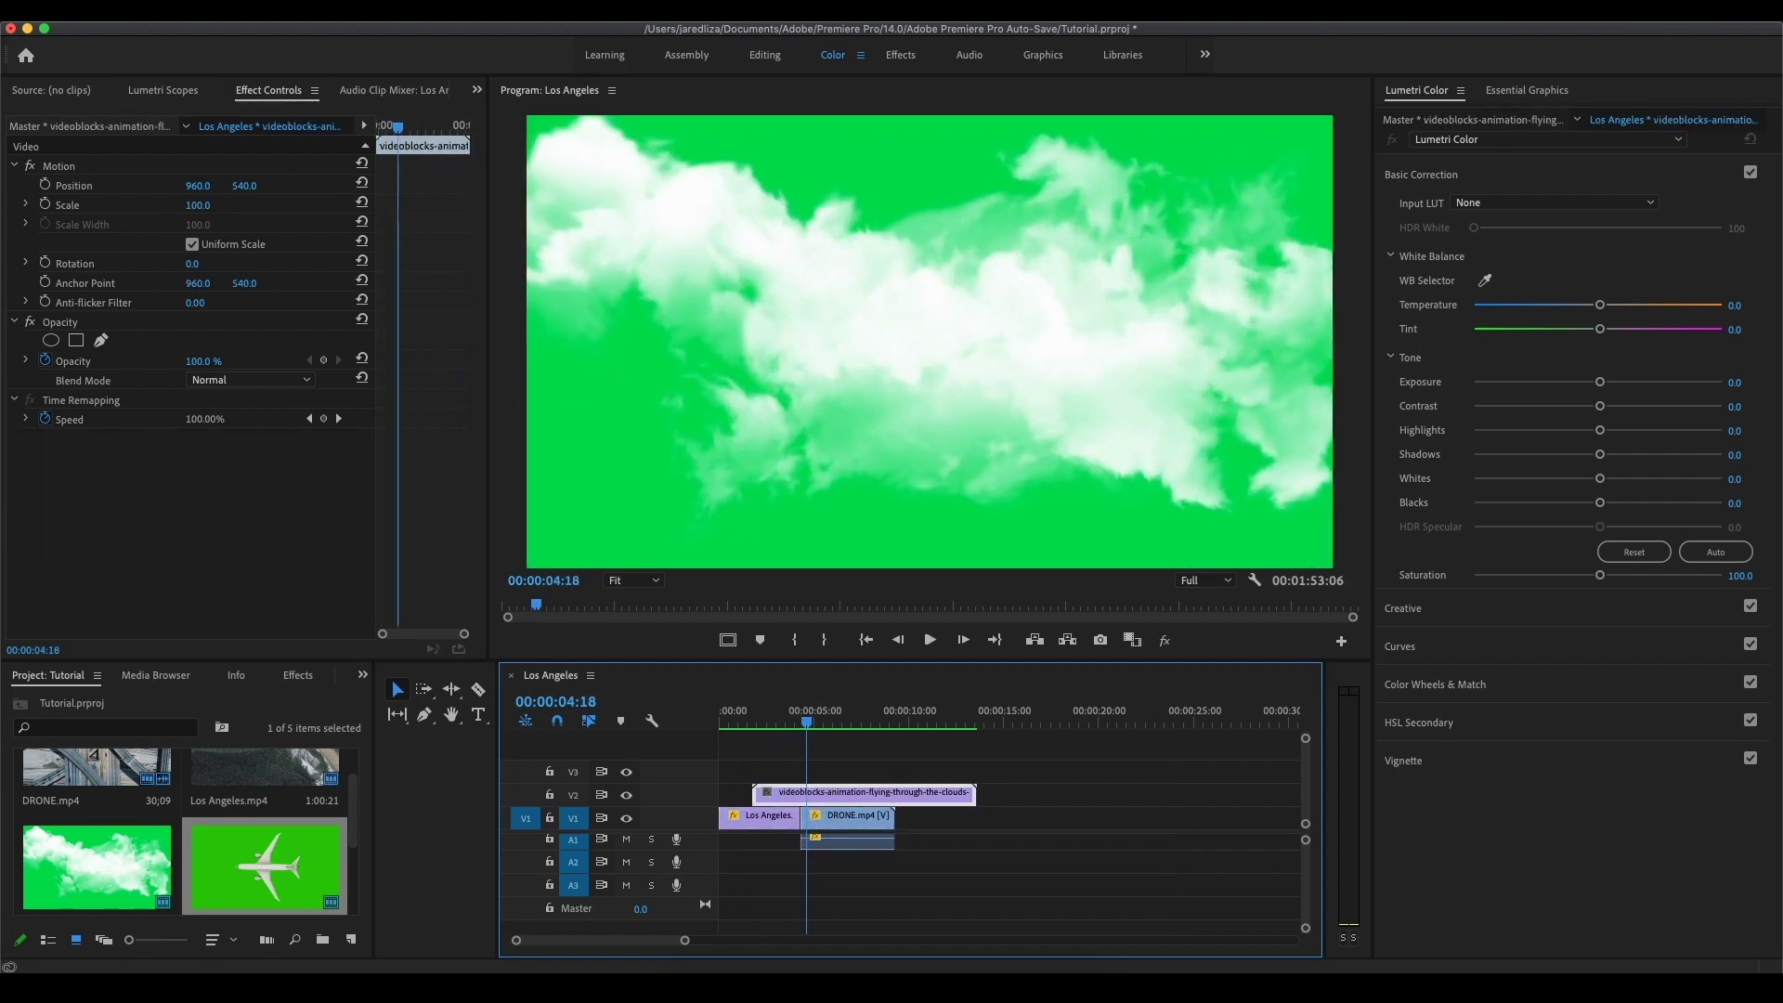
{"action": "left_click", "coordinate": [246, 20]}
Step: Set the cloud clip's Speed/Duration value to 35, then nudge it slightly later over the cut
{"action": "left_click", "coordinate": [292, 196]}
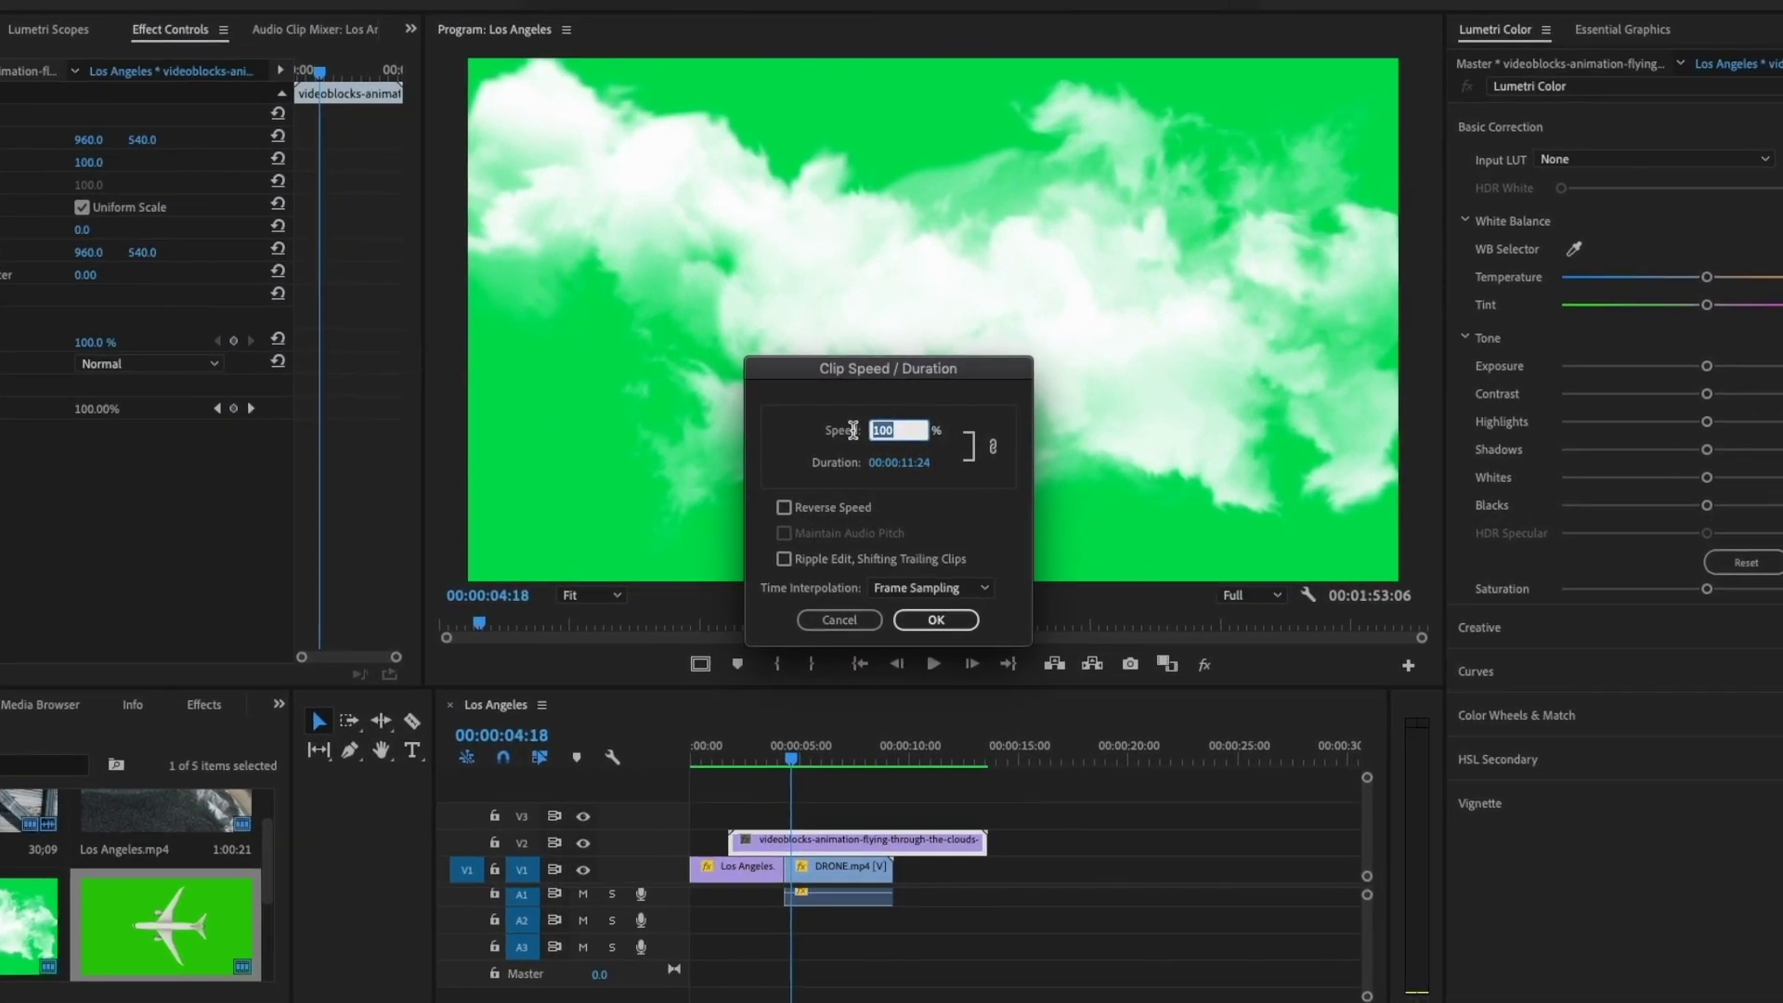
{"action": "type", "text": "350"}
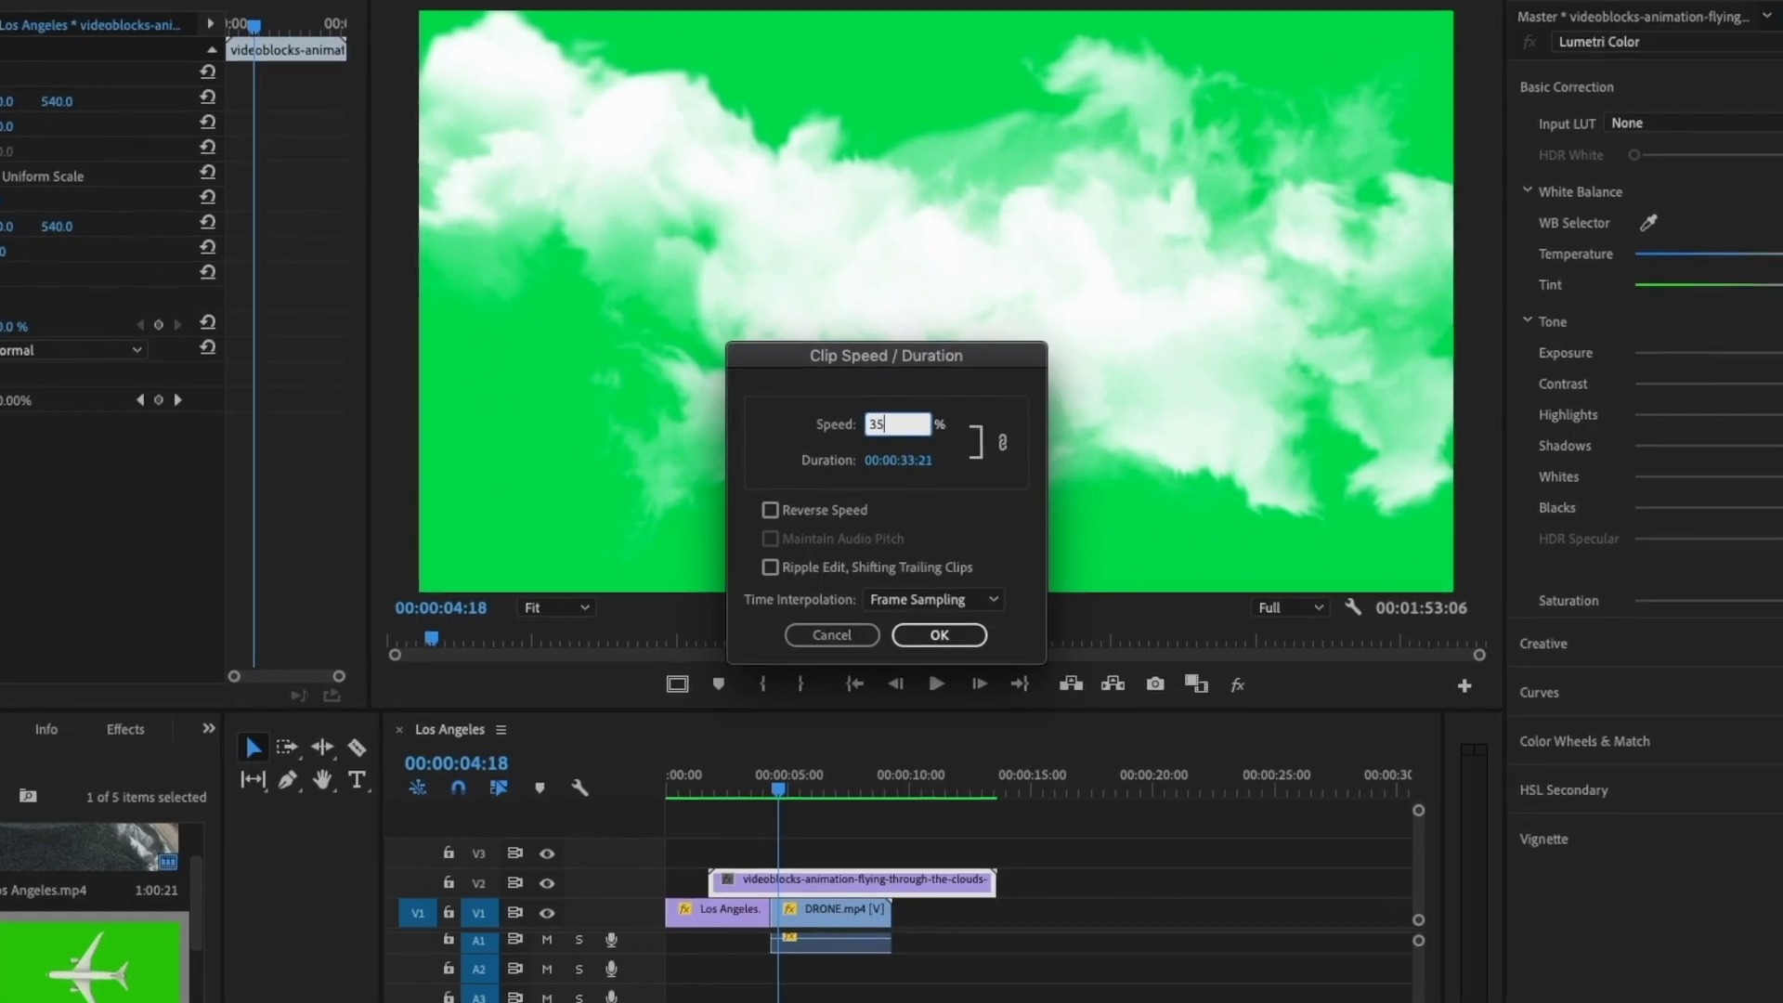
{"action": "key", "text": "Return"}
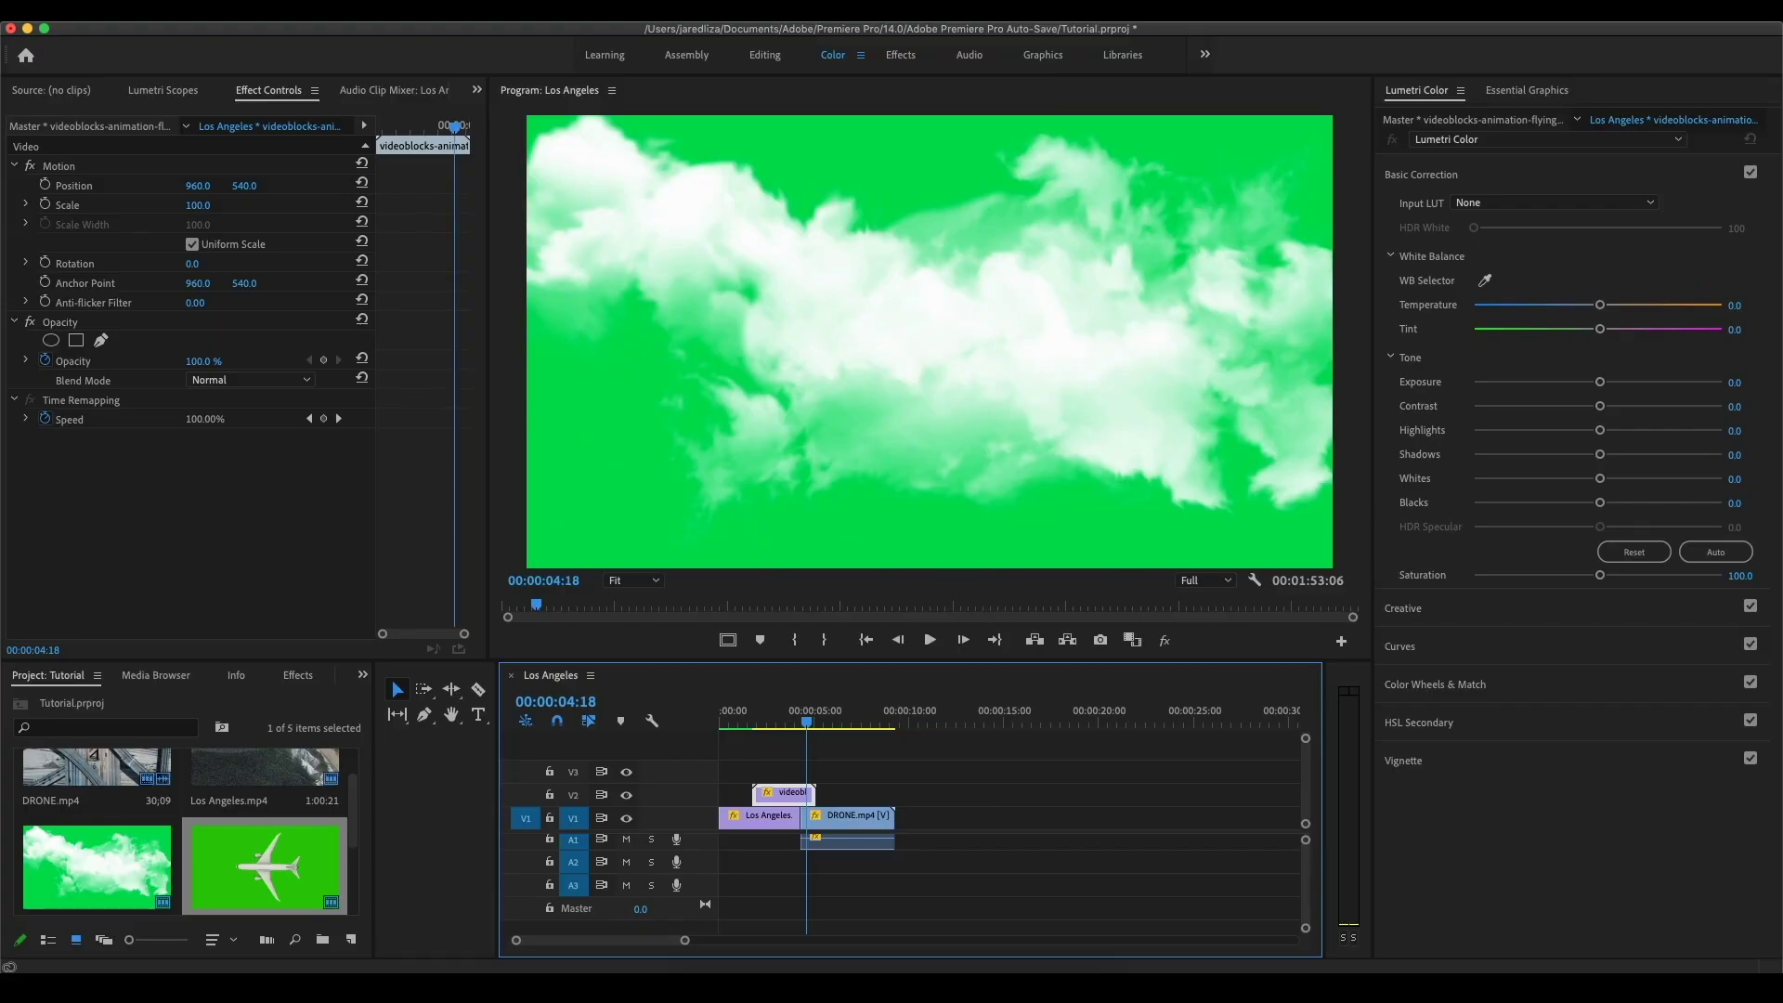
{"action": "left_click_drag", "start_coordinate": [793, 798], "coordinate": [804, 798]}
{"action": "mouse_move", "coordinate": [808, 726]}
{"action": "left_mouse_down"}
{"action": "mouse_move", "coordinate": [784, 730]}
{"action": "mouse_move", "coordinate": [835, 735]}
{"action": "mouse_move", "coordinate": [790, 734]}
{"action": "left_mouse_up"}
Step: Find Ultra Key in the Effects panel and apply it to the cloud clip on V2
{"action": "left_click", "coordinate": [804, 801]}
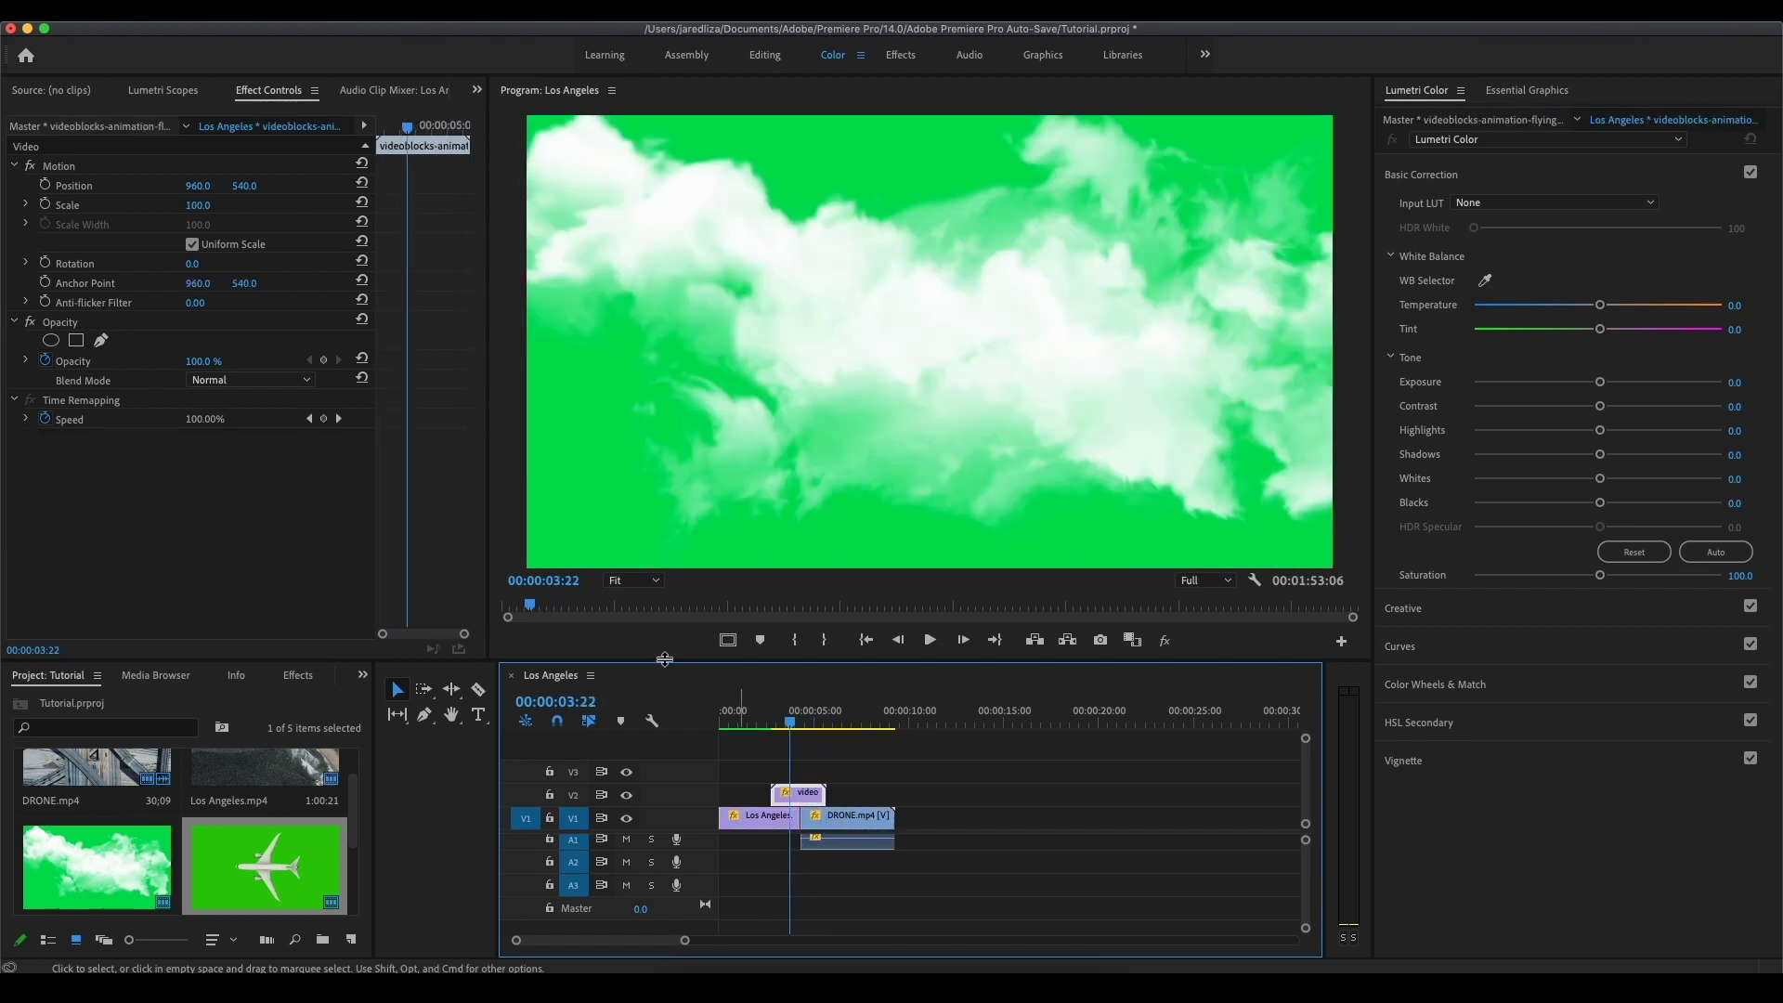
{"action": "left_click", "coordinate": [298, 676]}
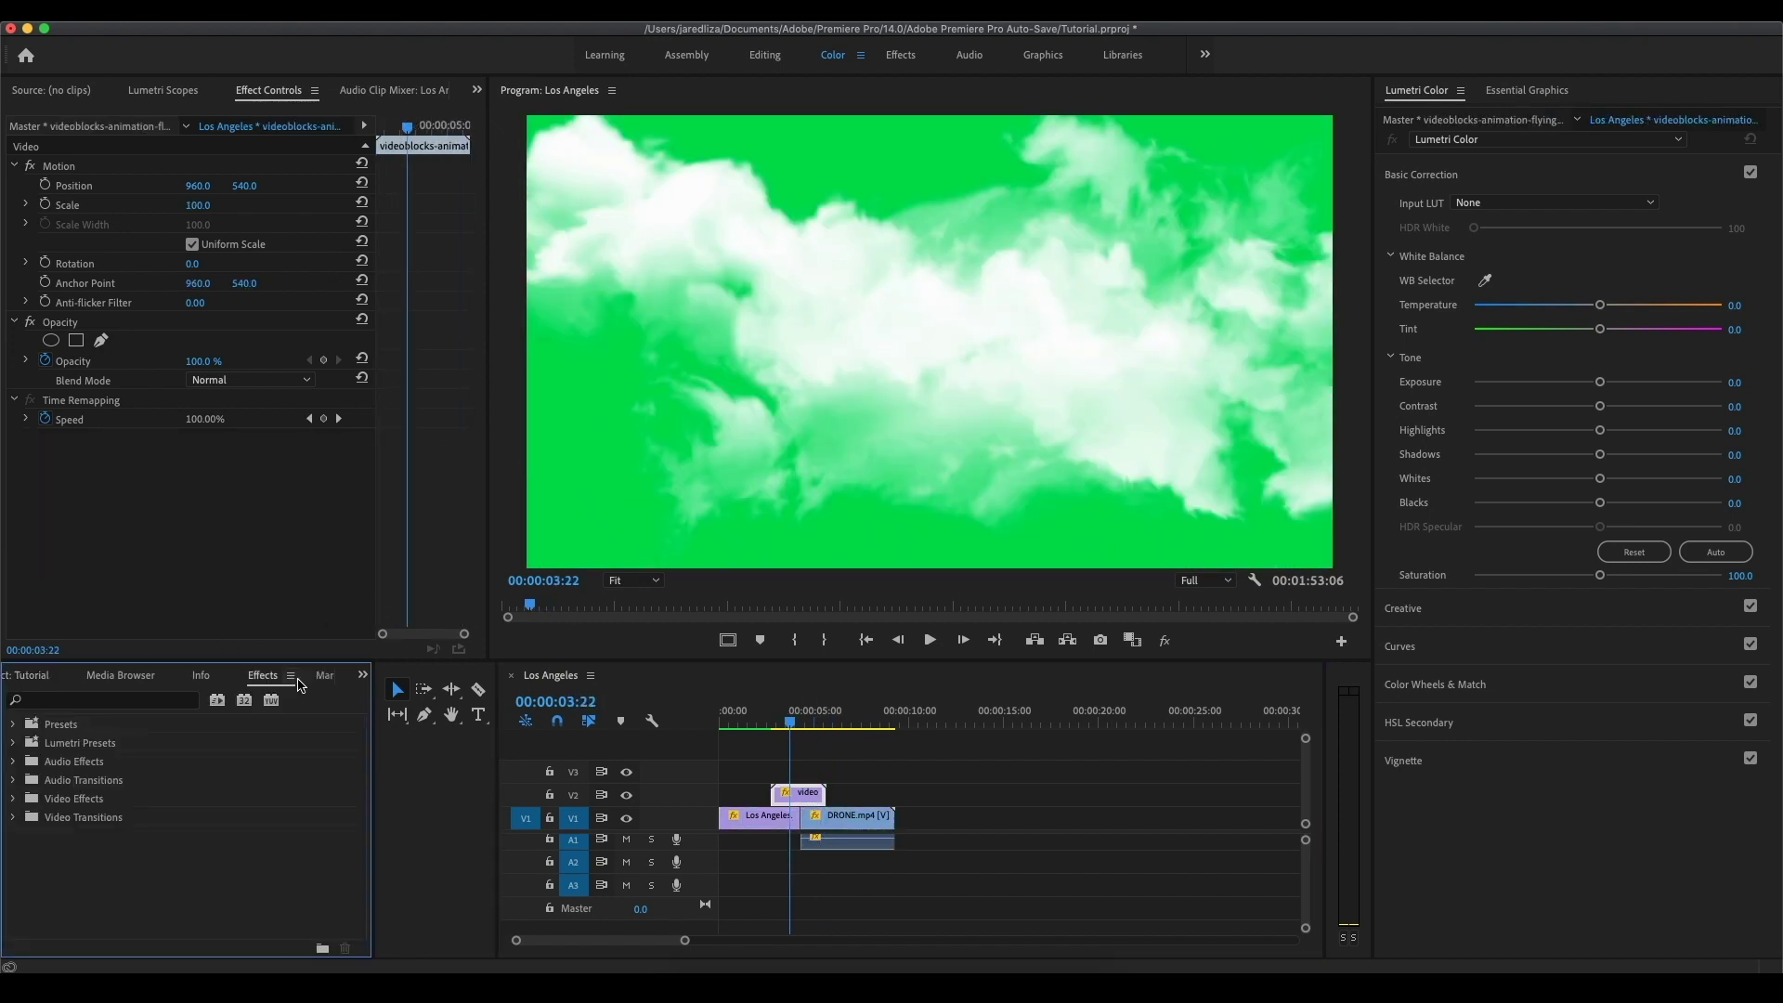
{"action": "left_click", "coordinate": [70, 696]}
{"action": "type", "text": "ultra"}
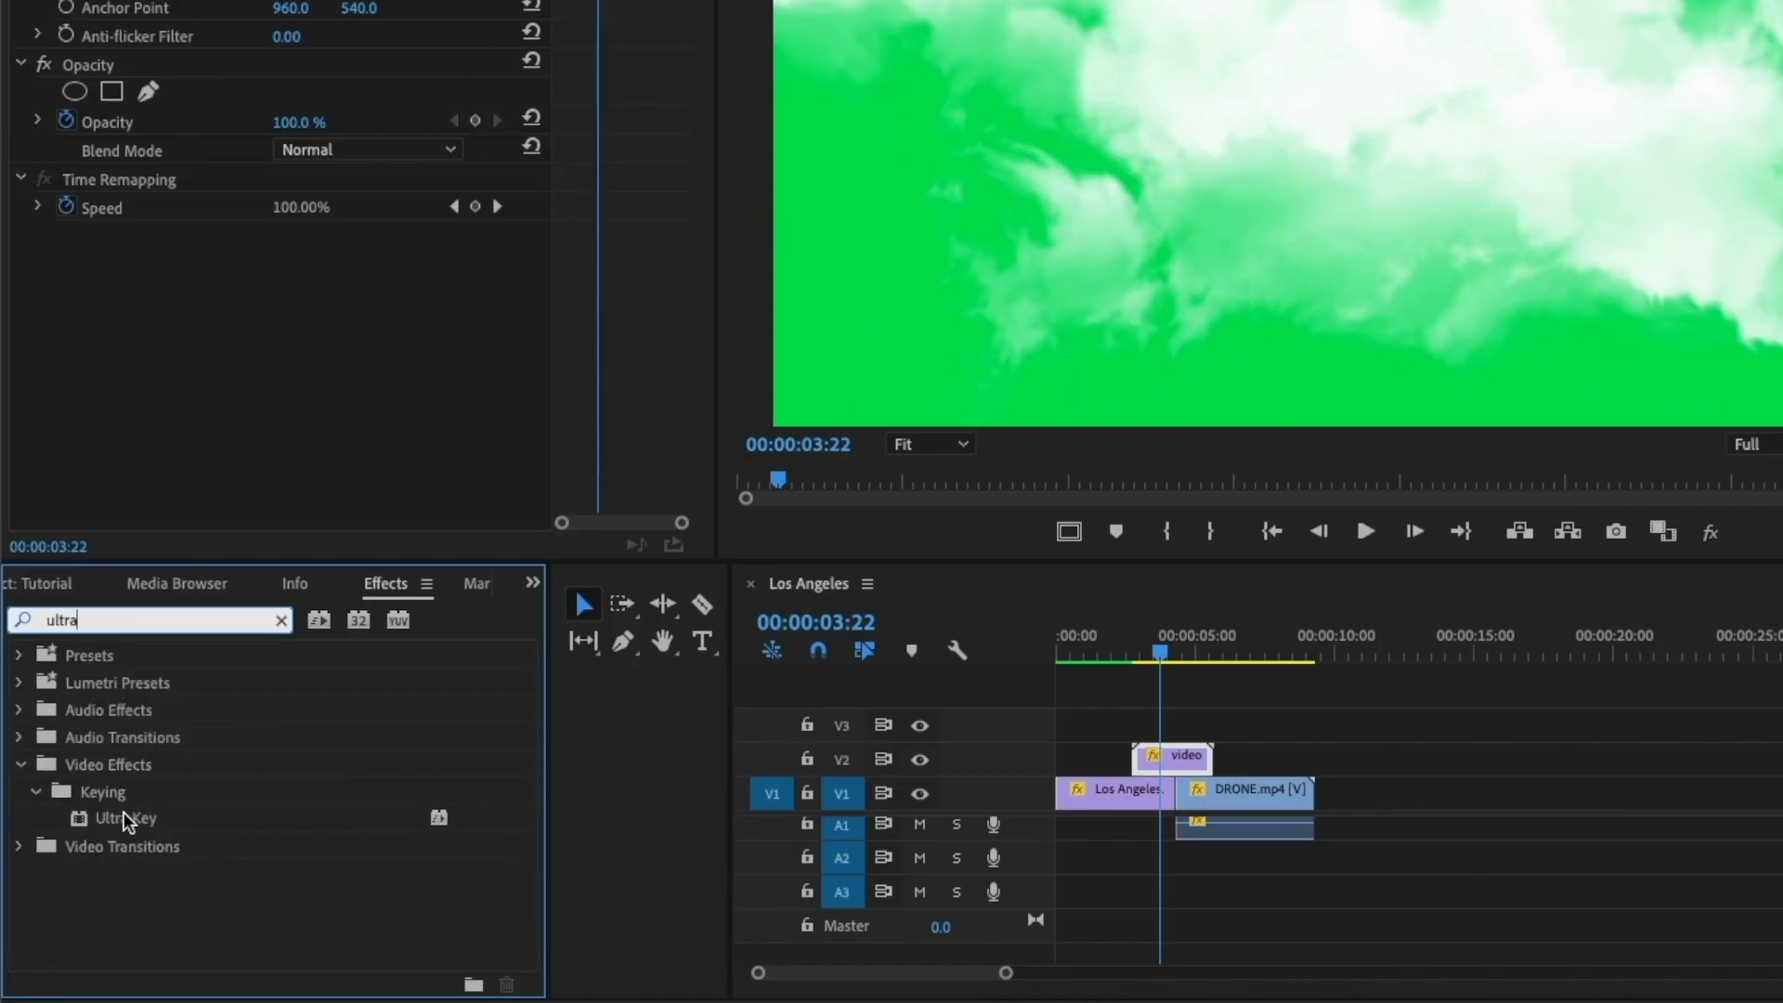
{"action": "left_click_drag", "start_coordinate": [121, 822], "coordinate": [1159, 757]}
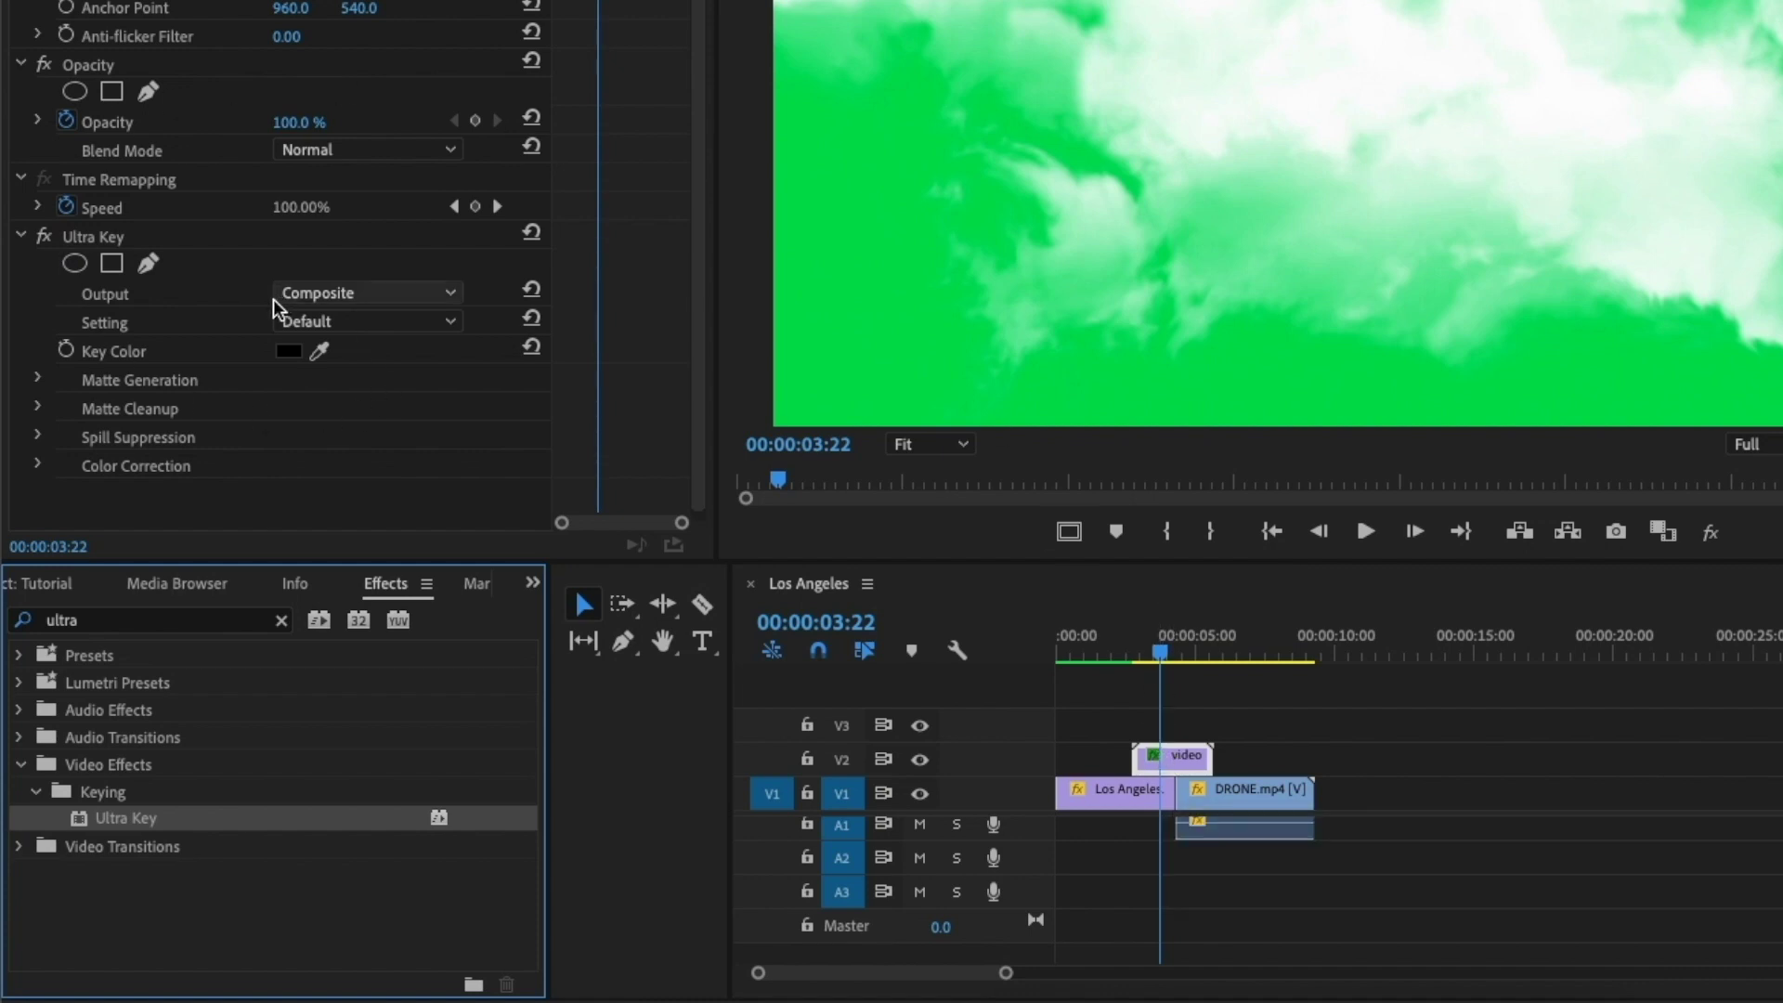
Step: Sample the green background as the key colour and set Tolerance to 85
{"action": "left_click", "coordinate": [318, 352]}
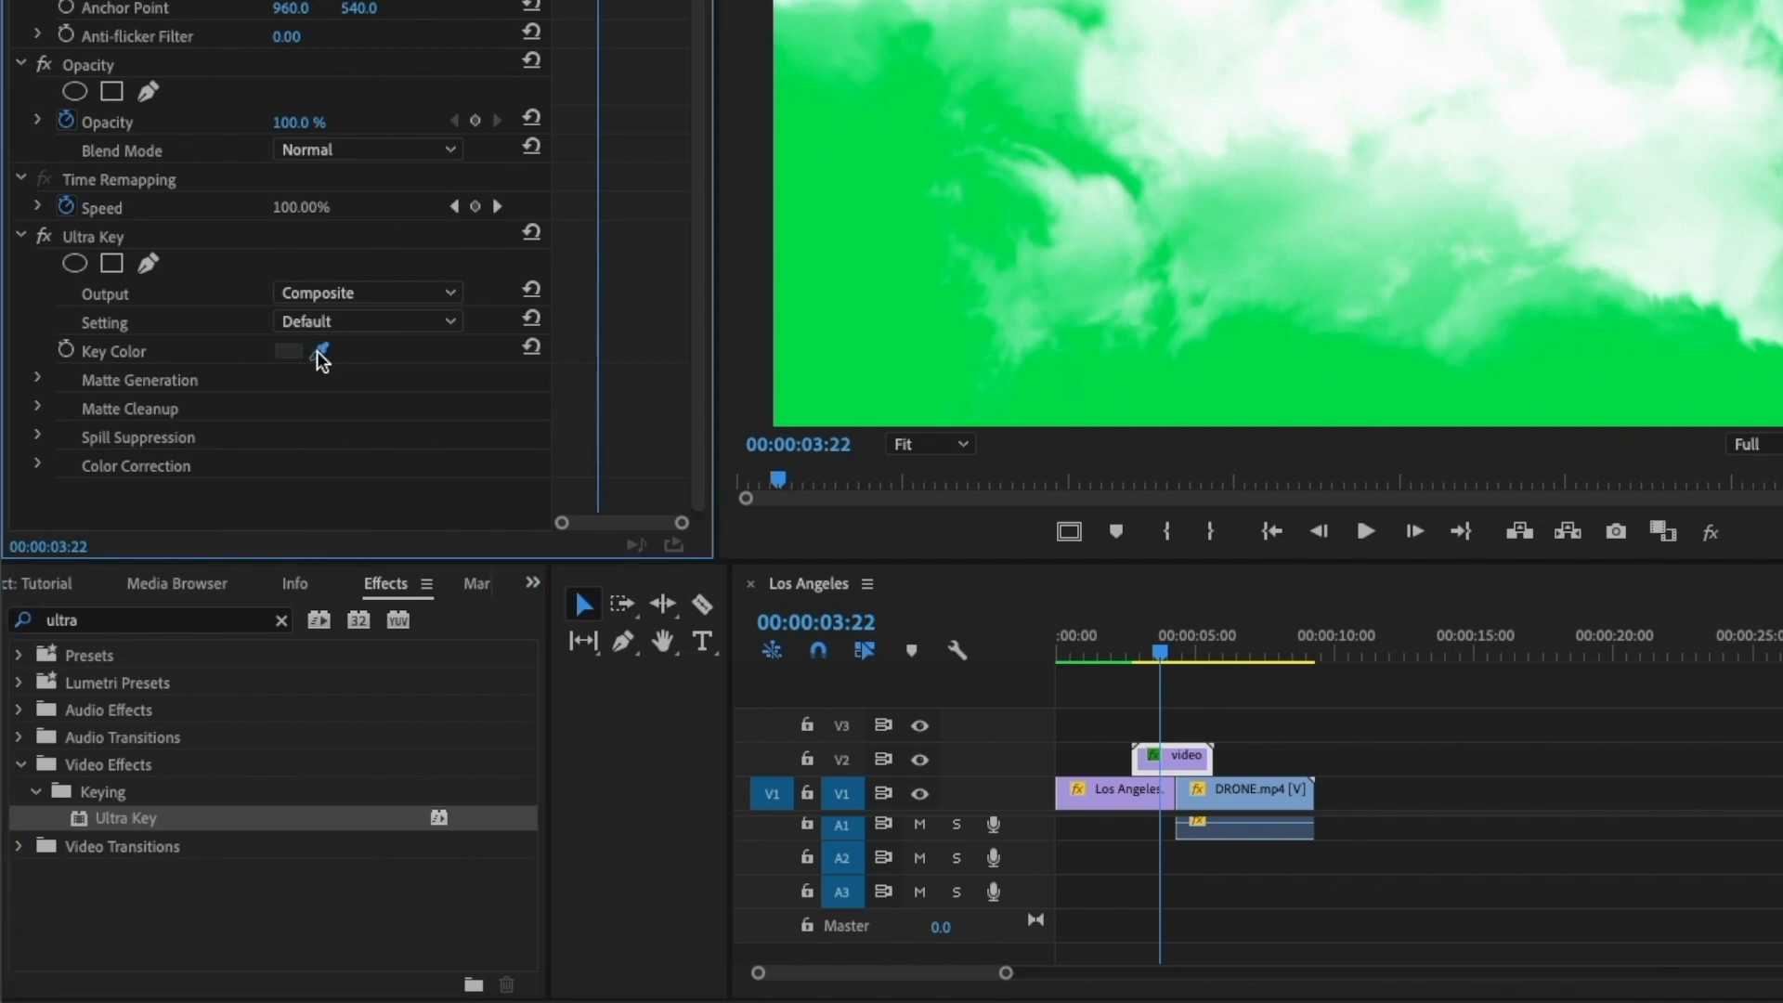
{"action": "left_click", "coordinate": [825, 259]}
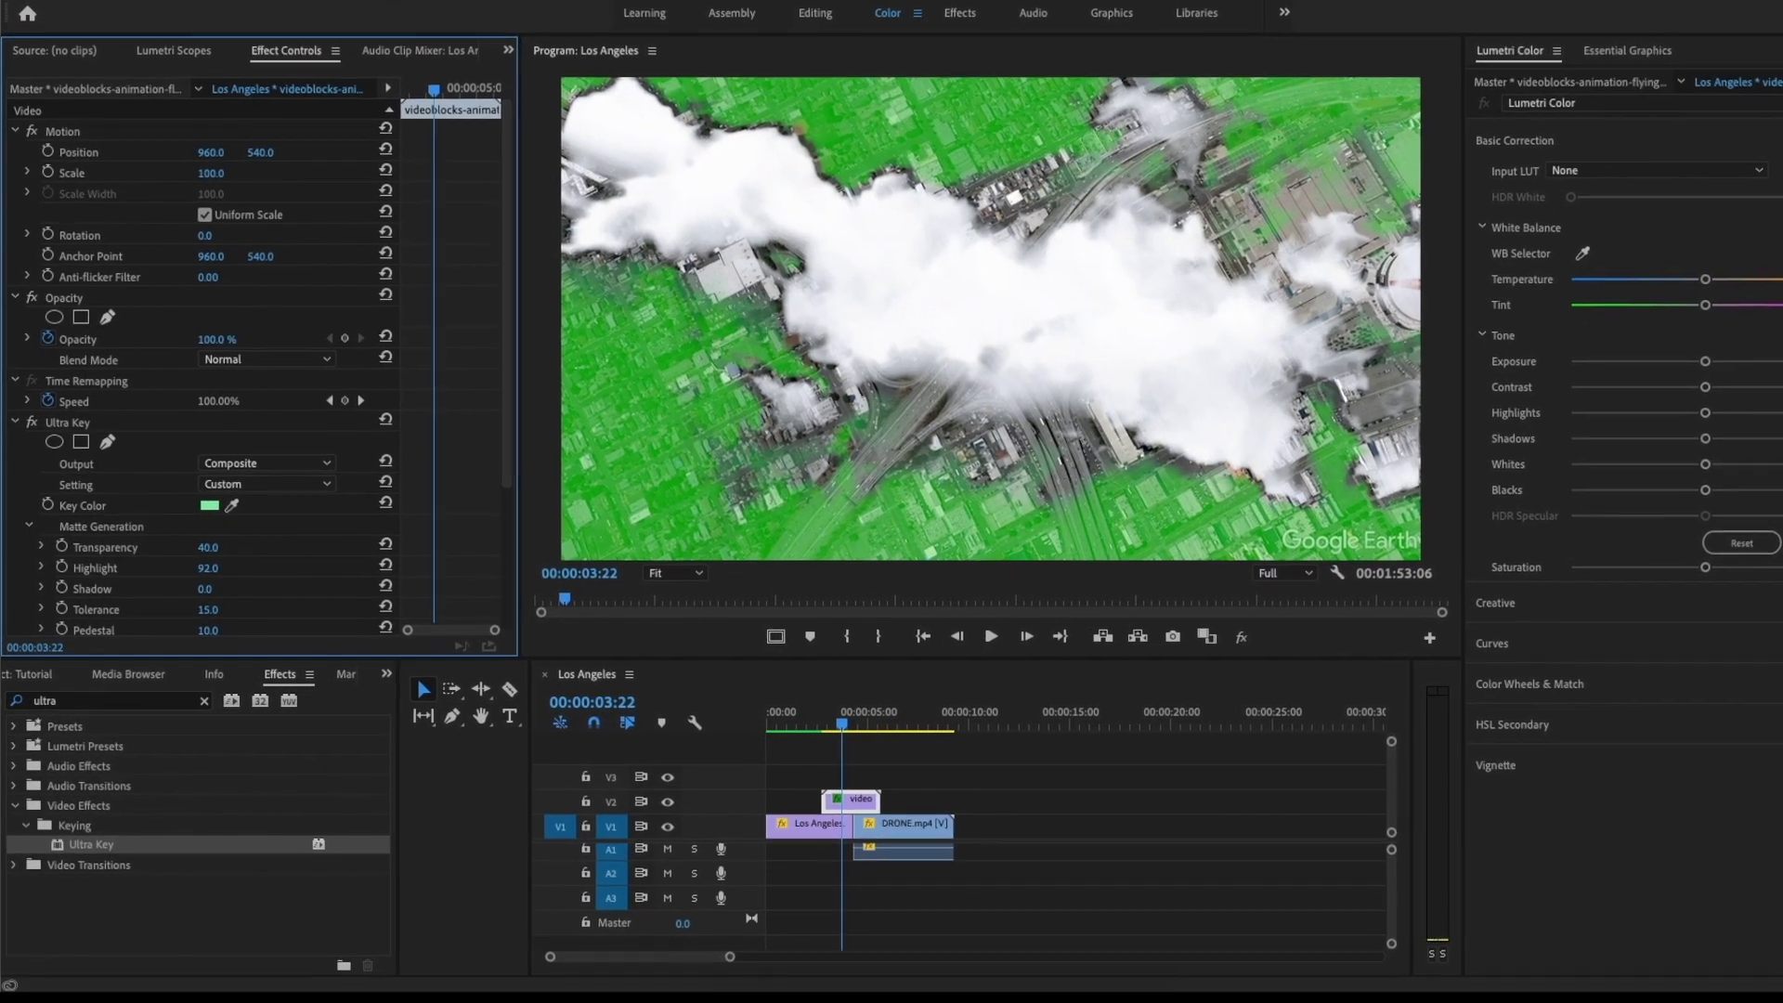
{"action": "left_click", "coordinate": [212, 610]}
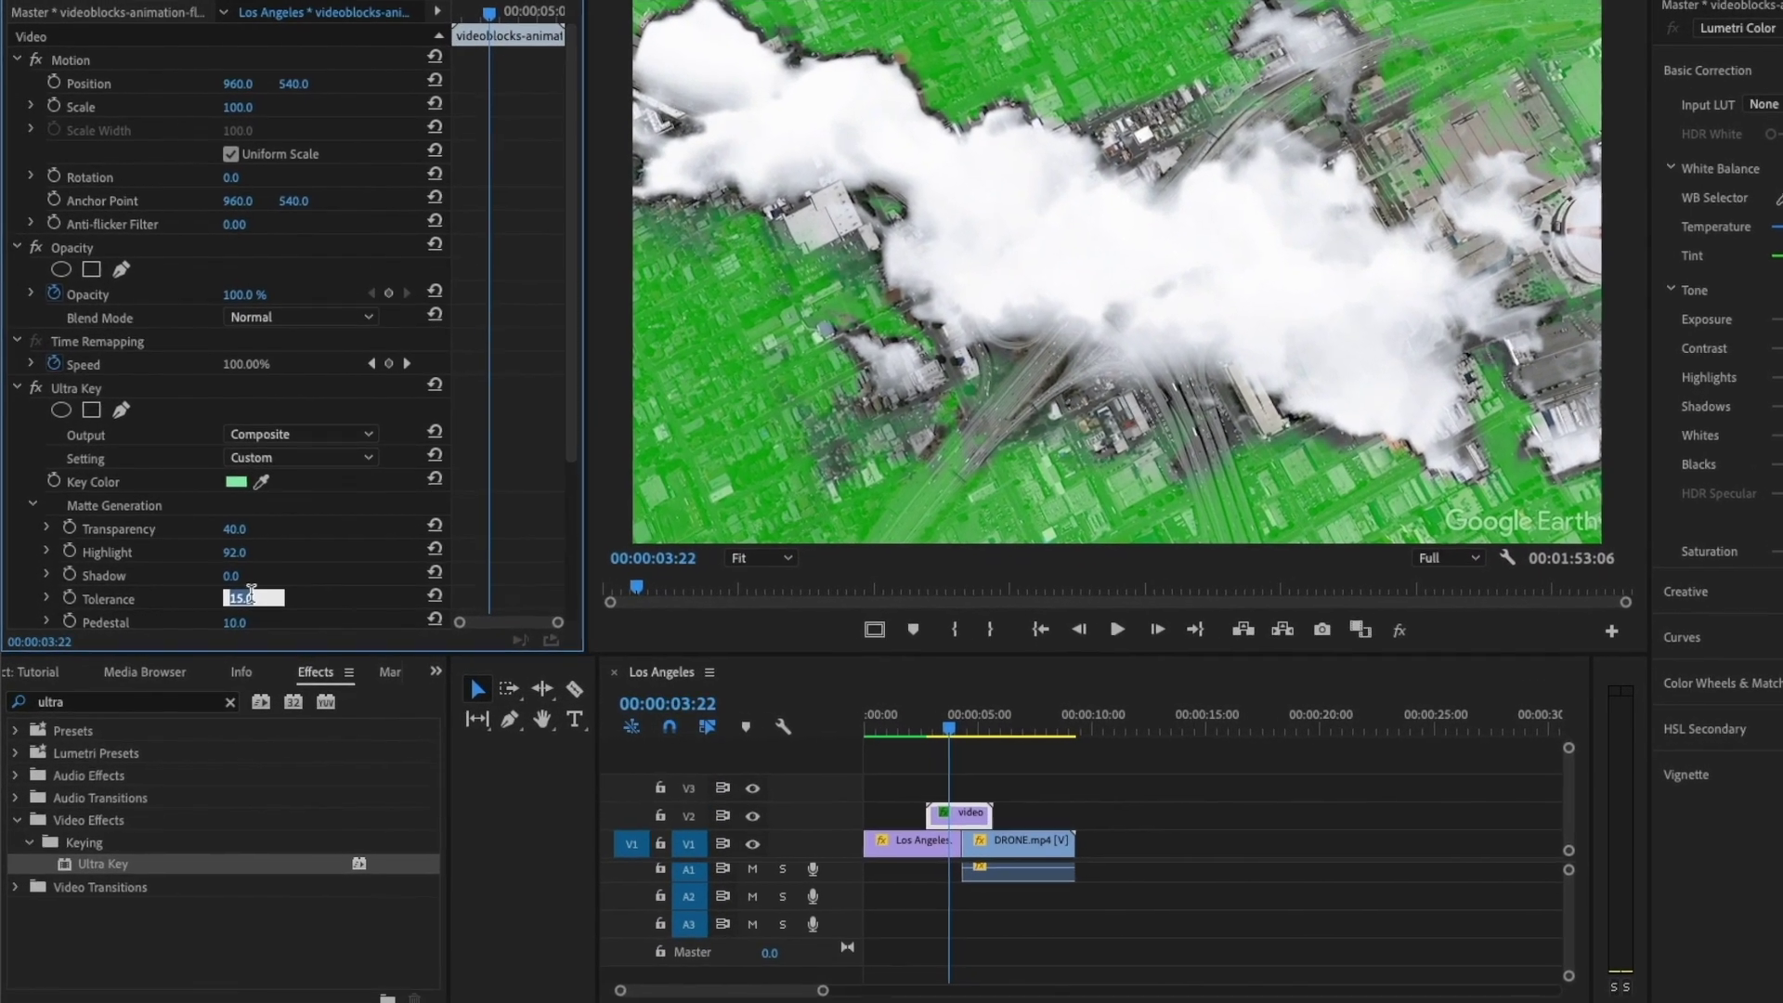
{"action": "type", "text": "85"}
{"action": "key", "text": "Return"}
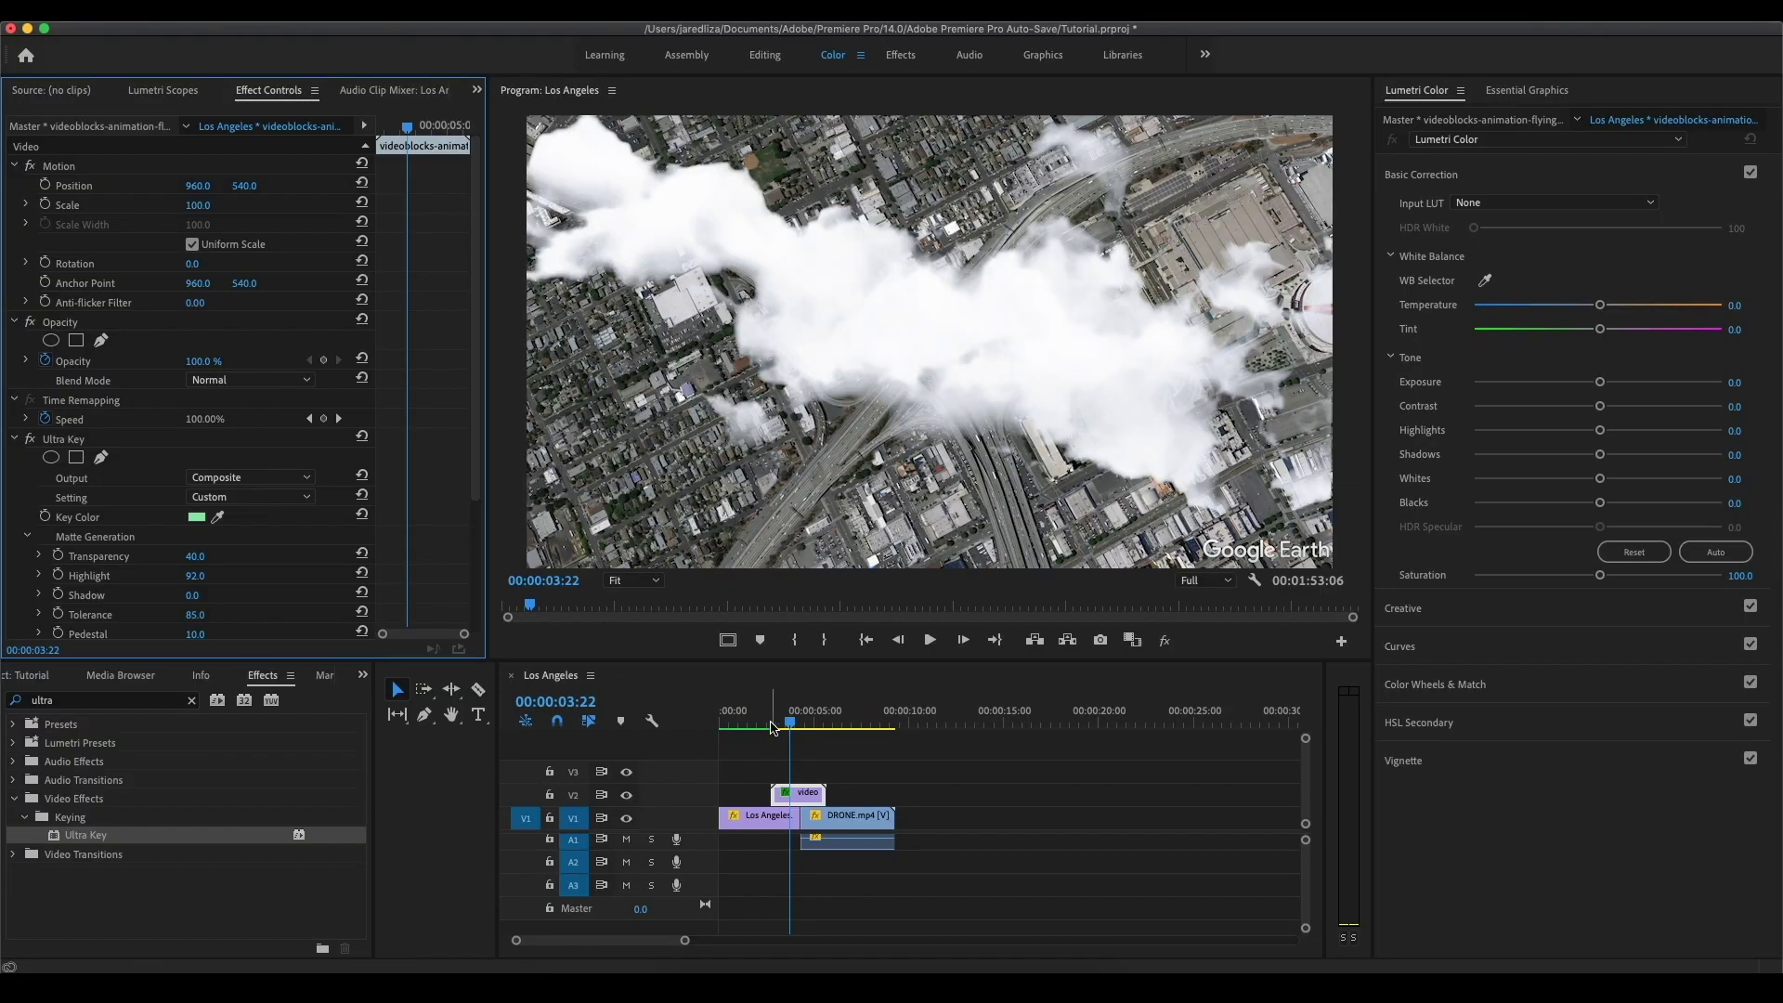
{"action": "mouse_move", "coordinate": [789, 726]}
{"action": "left_mouse_down"}
{"action": "mouse_move", "coordinate": [763, 730]}
{"action": "mouse_move", "coordinate": [829, 733]}
{"action": "mouse_move", "coordinate": [800, 739]}
{"action": "left_mouse_up"}
Step: Set the cloud clip's Opacity to 60% and remove its opacity keyframes
{"action": "left_click", "coordinate": [811, 796]}
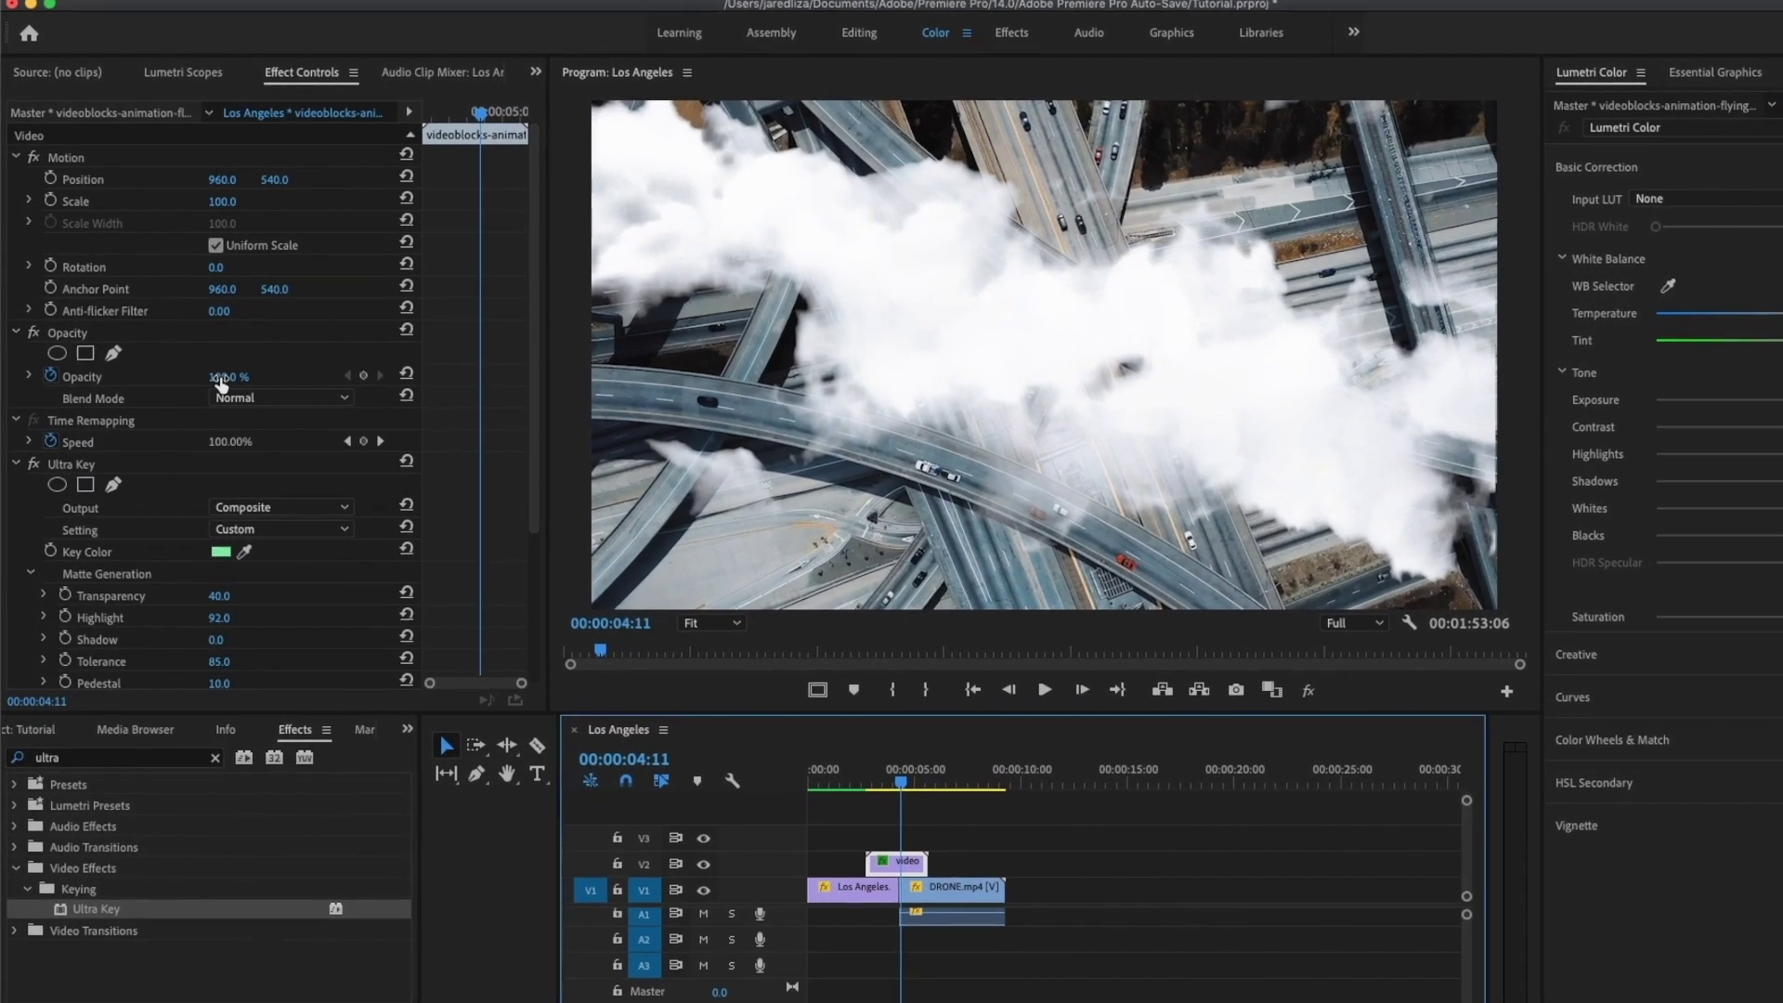
{"action": "left_click", "coordinate": [214, 366]}
{"action": "type", "text": "60"}
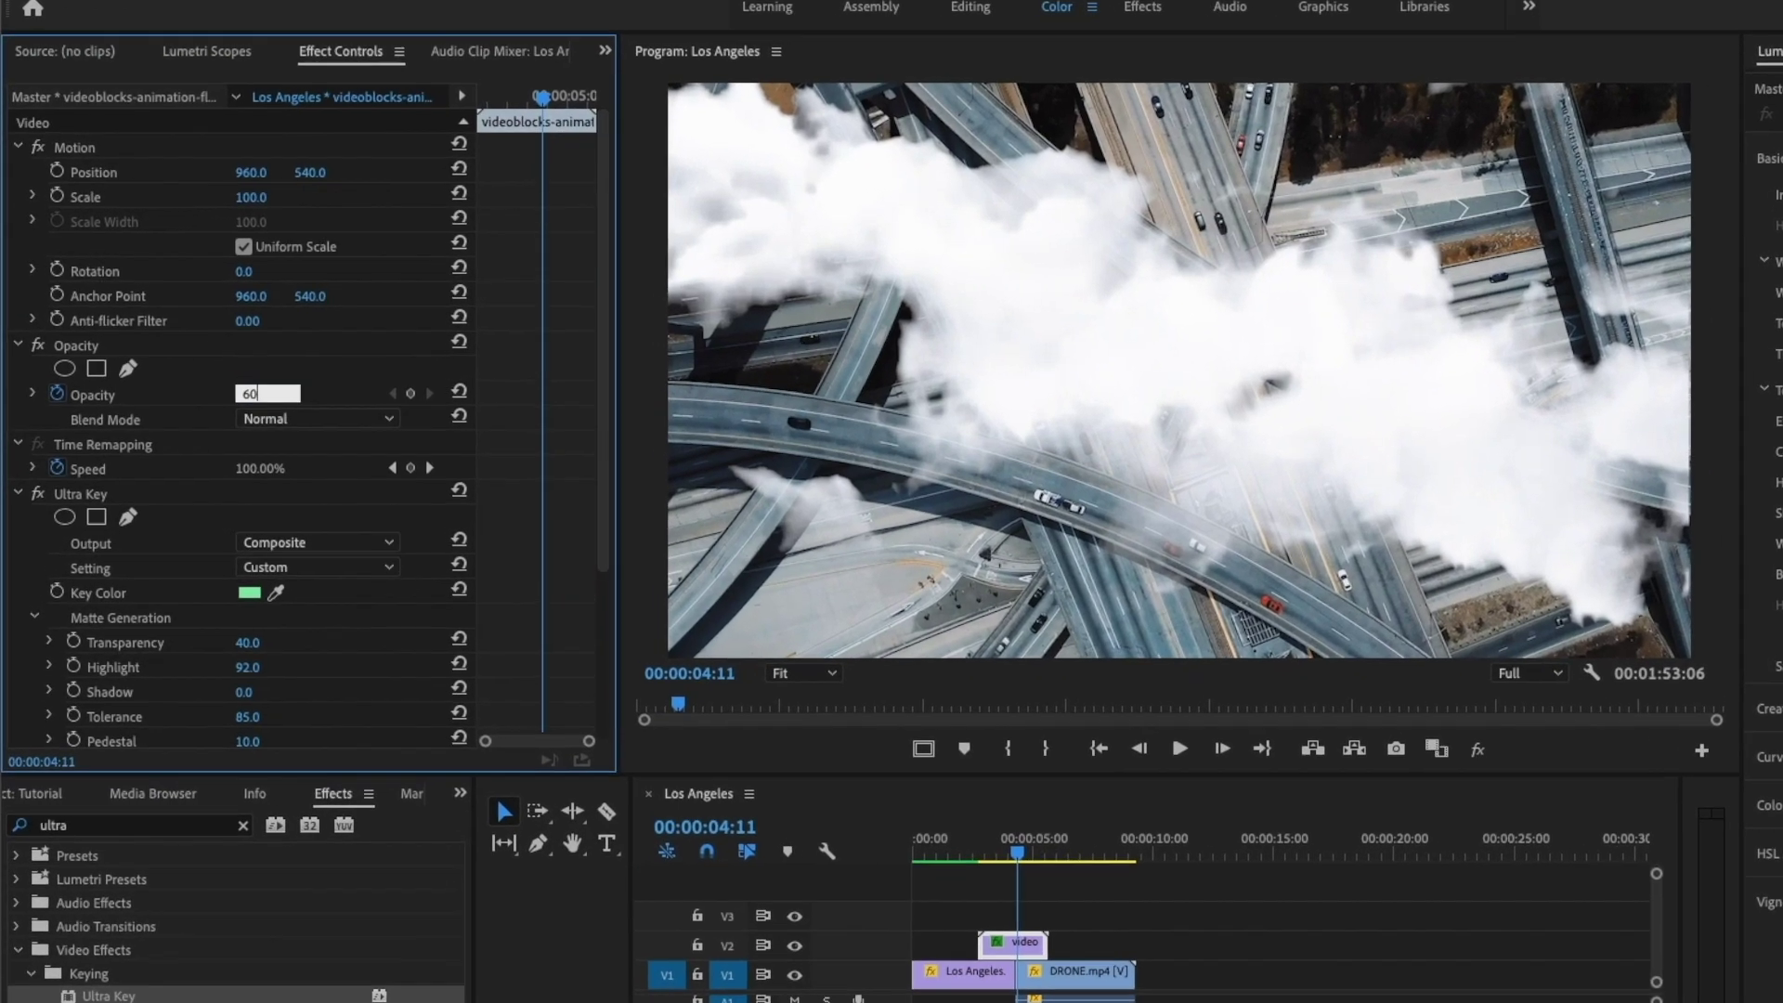
{"action": "key", "text": "Return"}
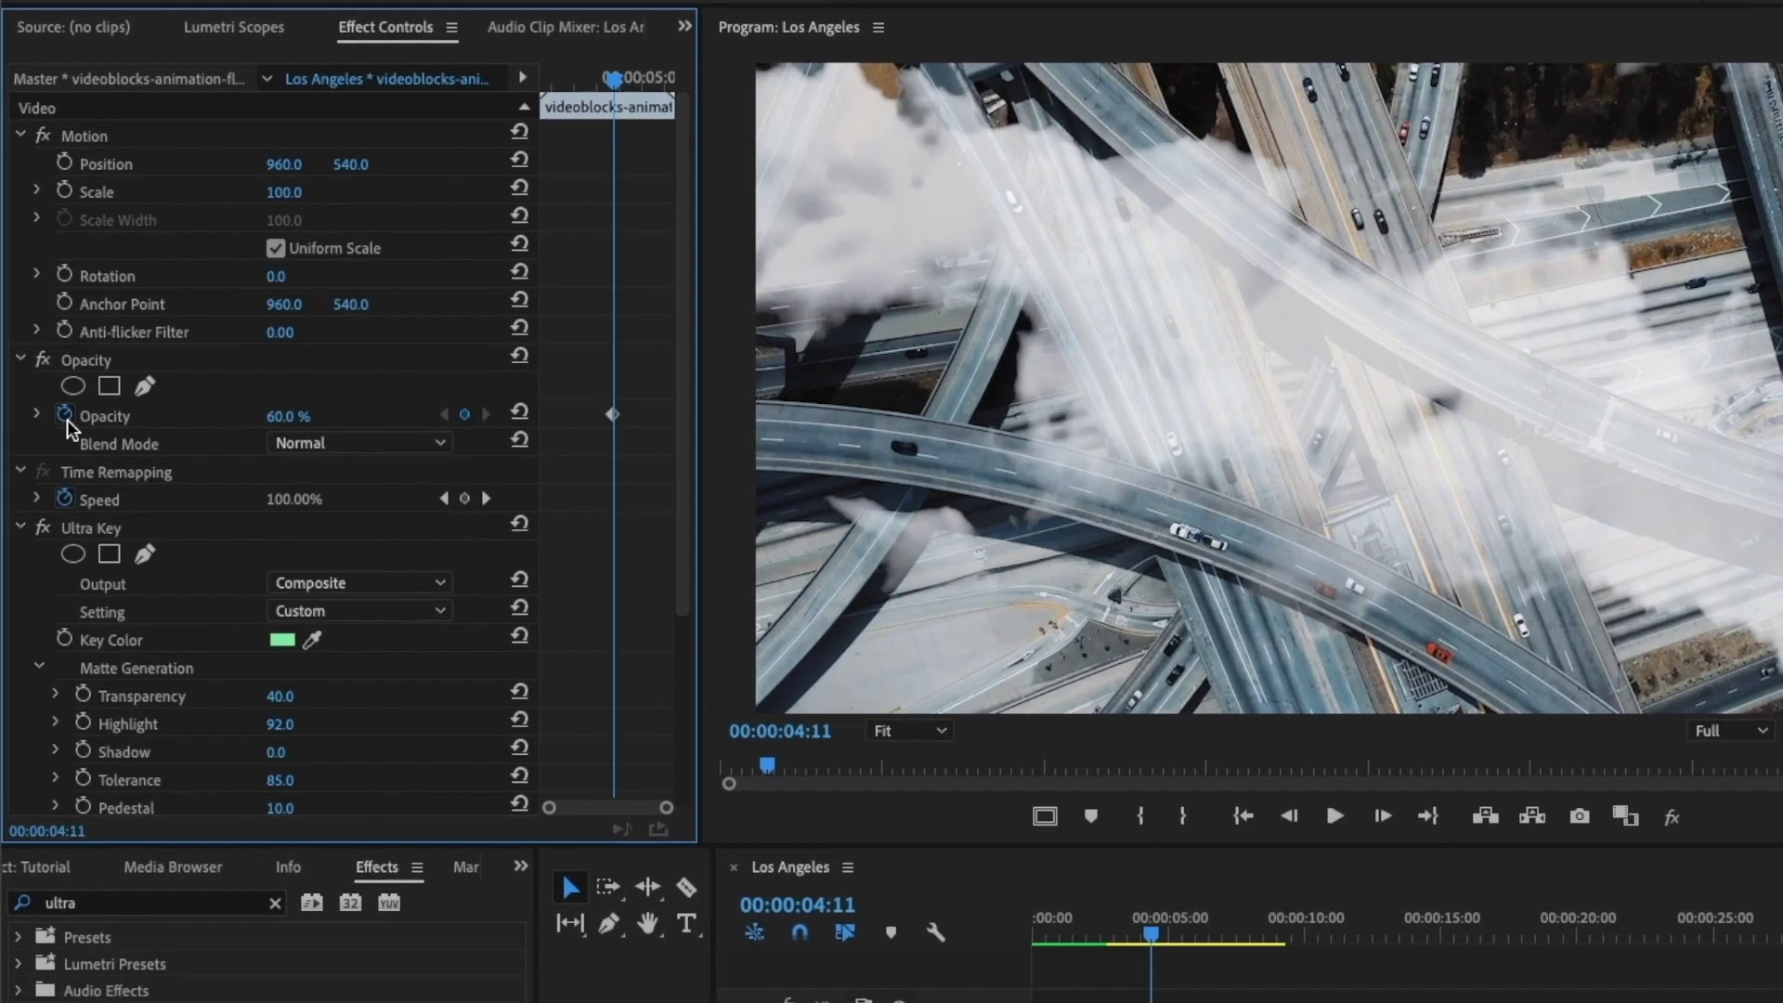
{"action": "left_click", "coordinate": [66, 418]}
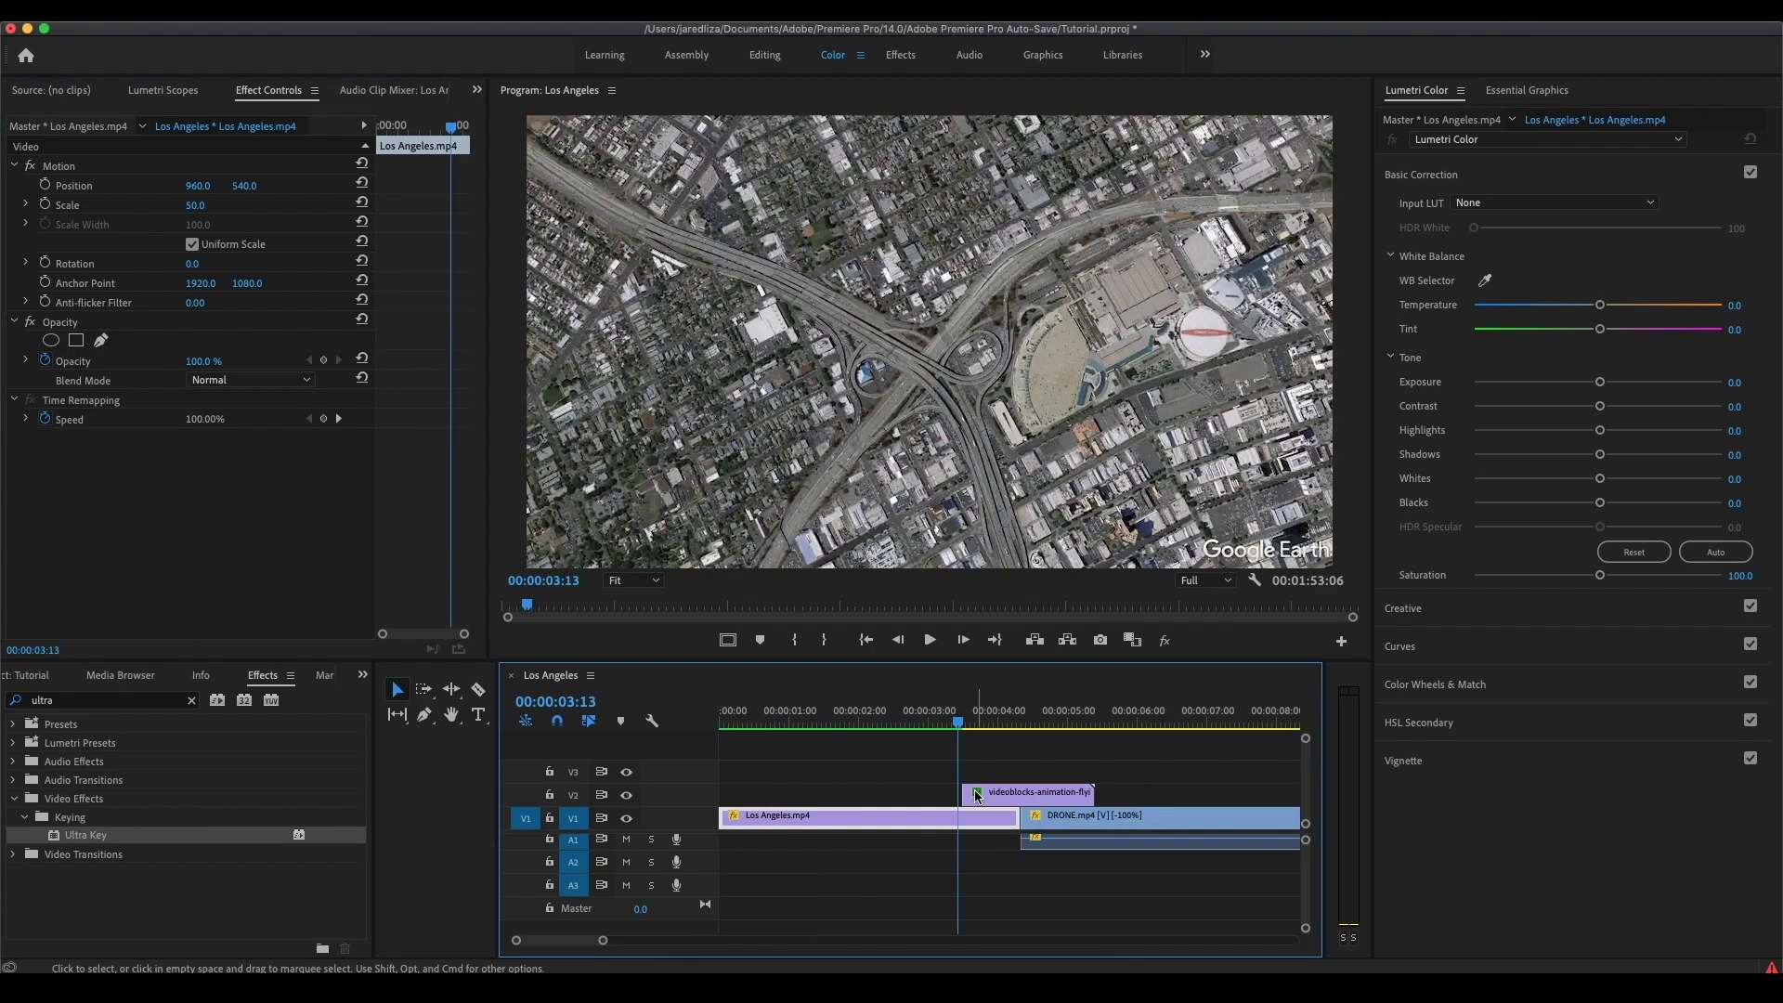
{"action": "left_click_drag", "start_coordinate": [70, 705], "coordinate": [4, 699]}
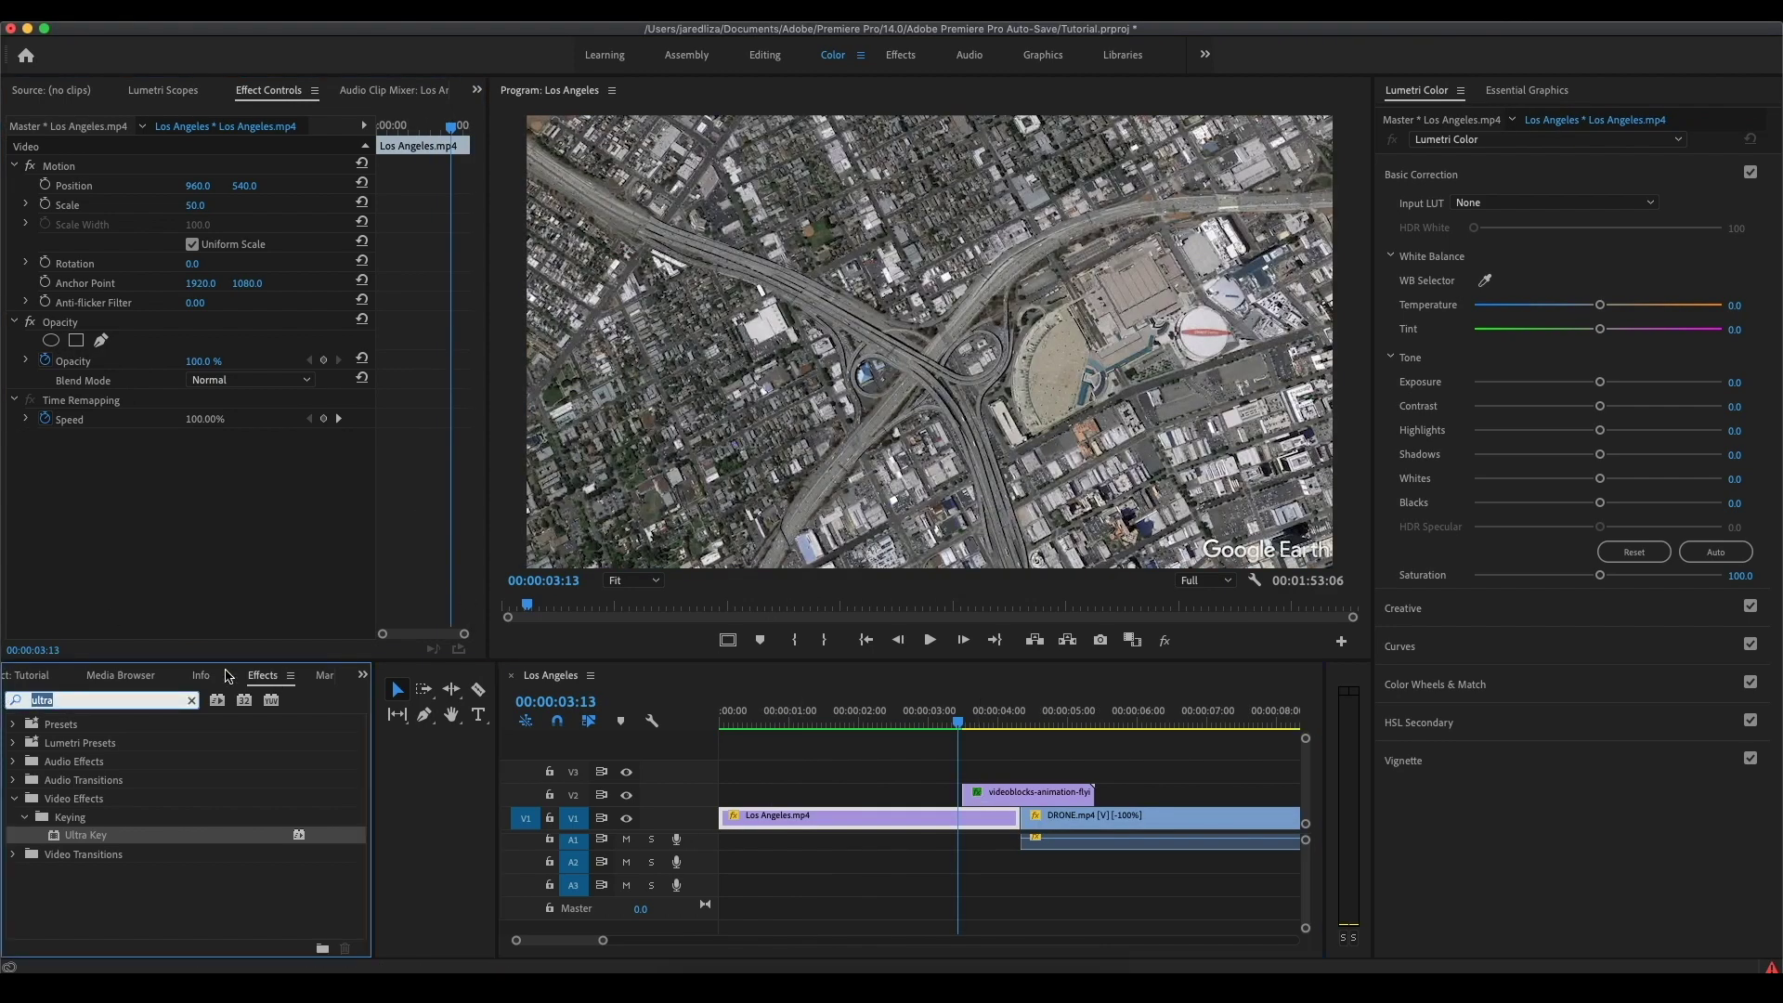
Step: Apply Cross Dissolve and trim the cloud clip's opening dissolve to 12 frames
{"action": "type", "text": "cross"}
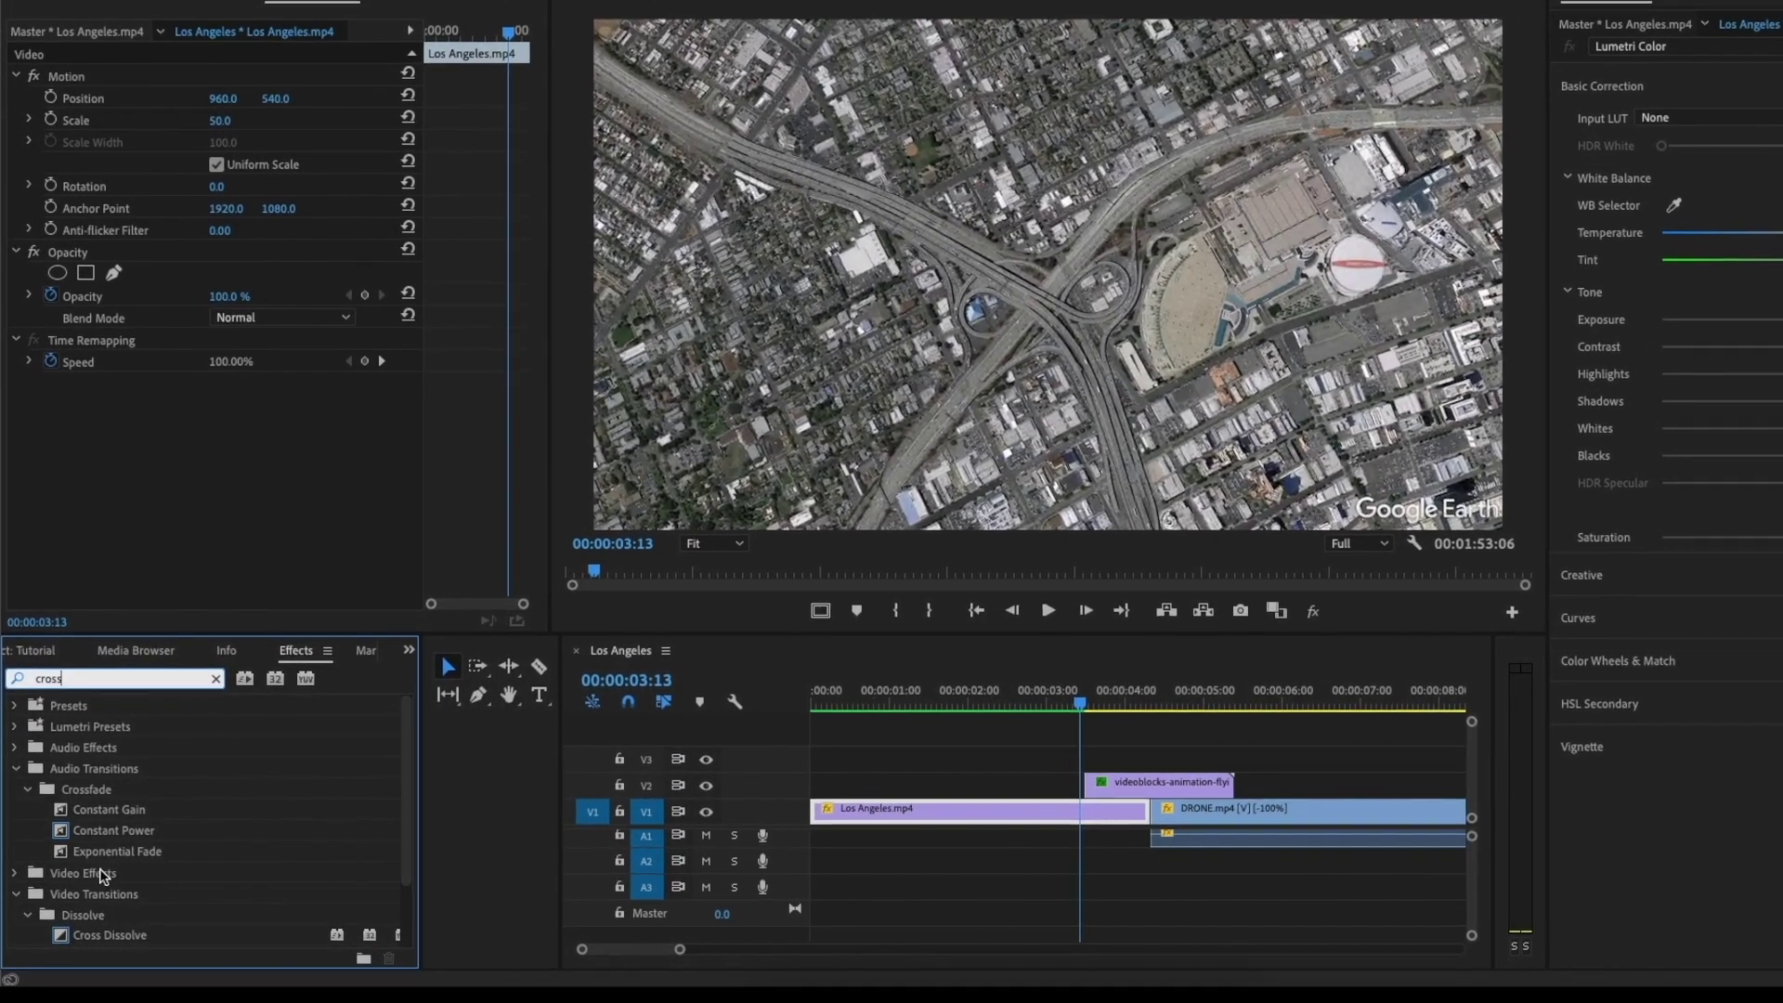
{"action": "scroll", "coordinate": [102, 877], "scroll_direction": "down", "scroll_amount": 2}
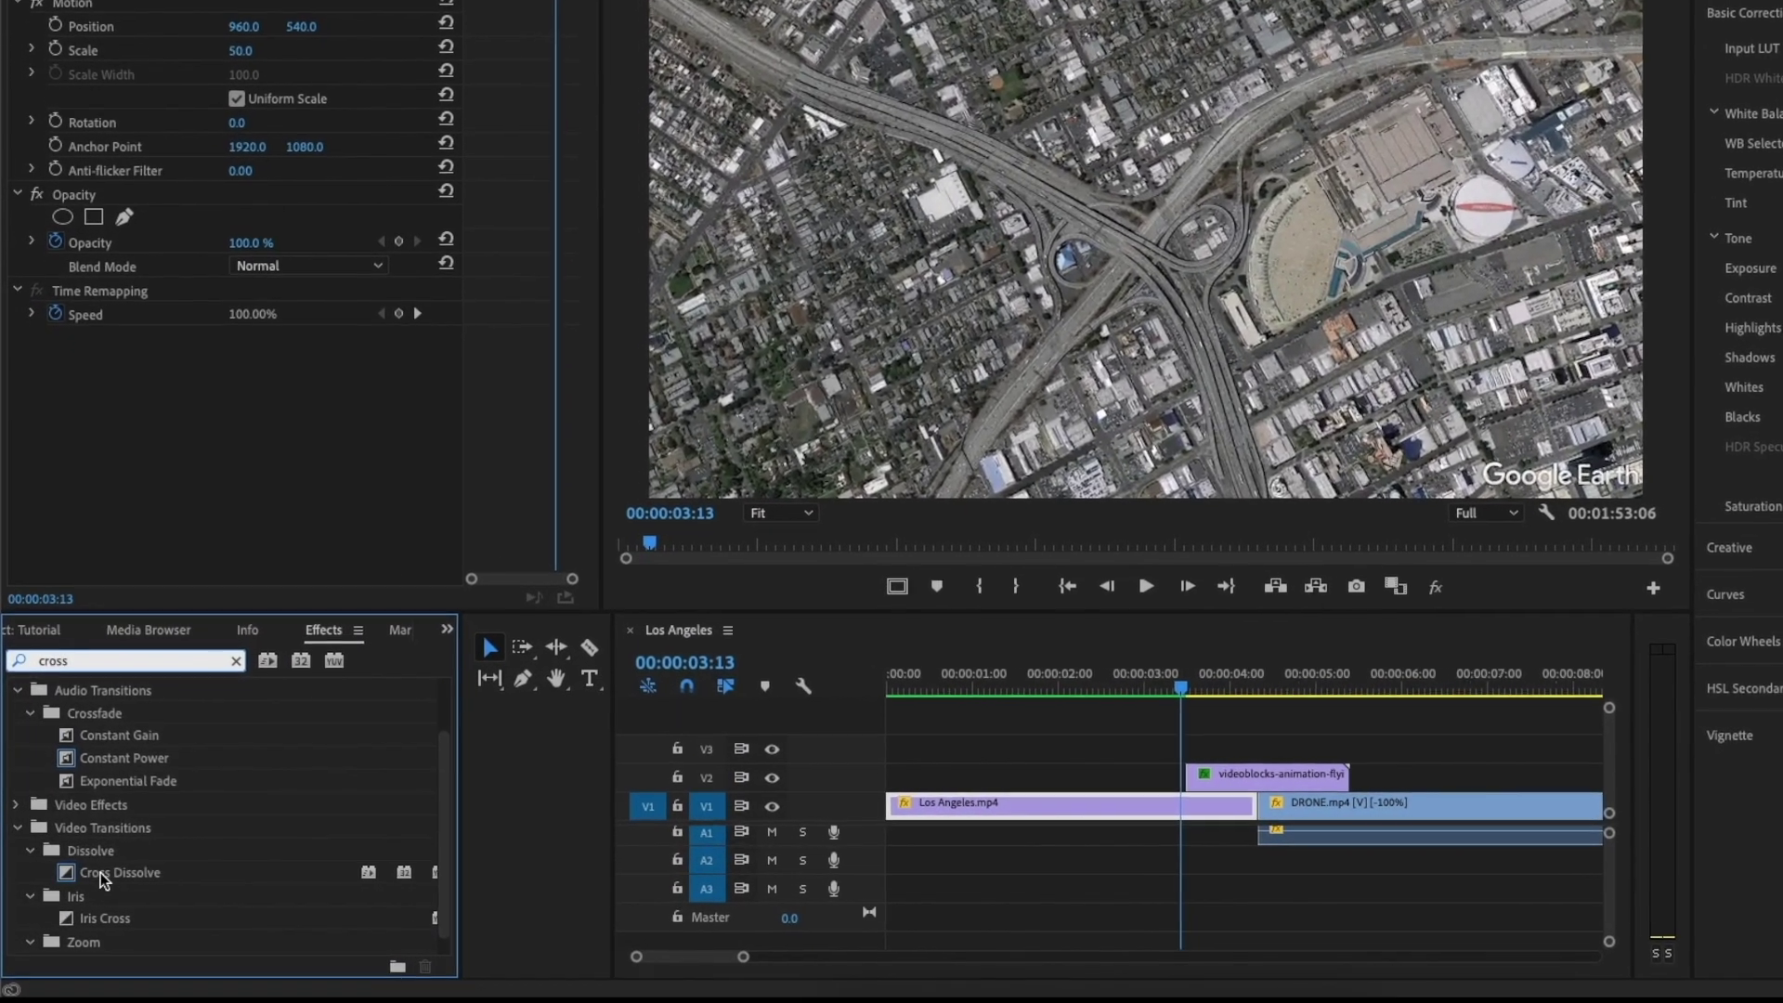
{"action": "left_click_drag", "start_coordinate": [102, 878], "coordinate": [1212, 777]}
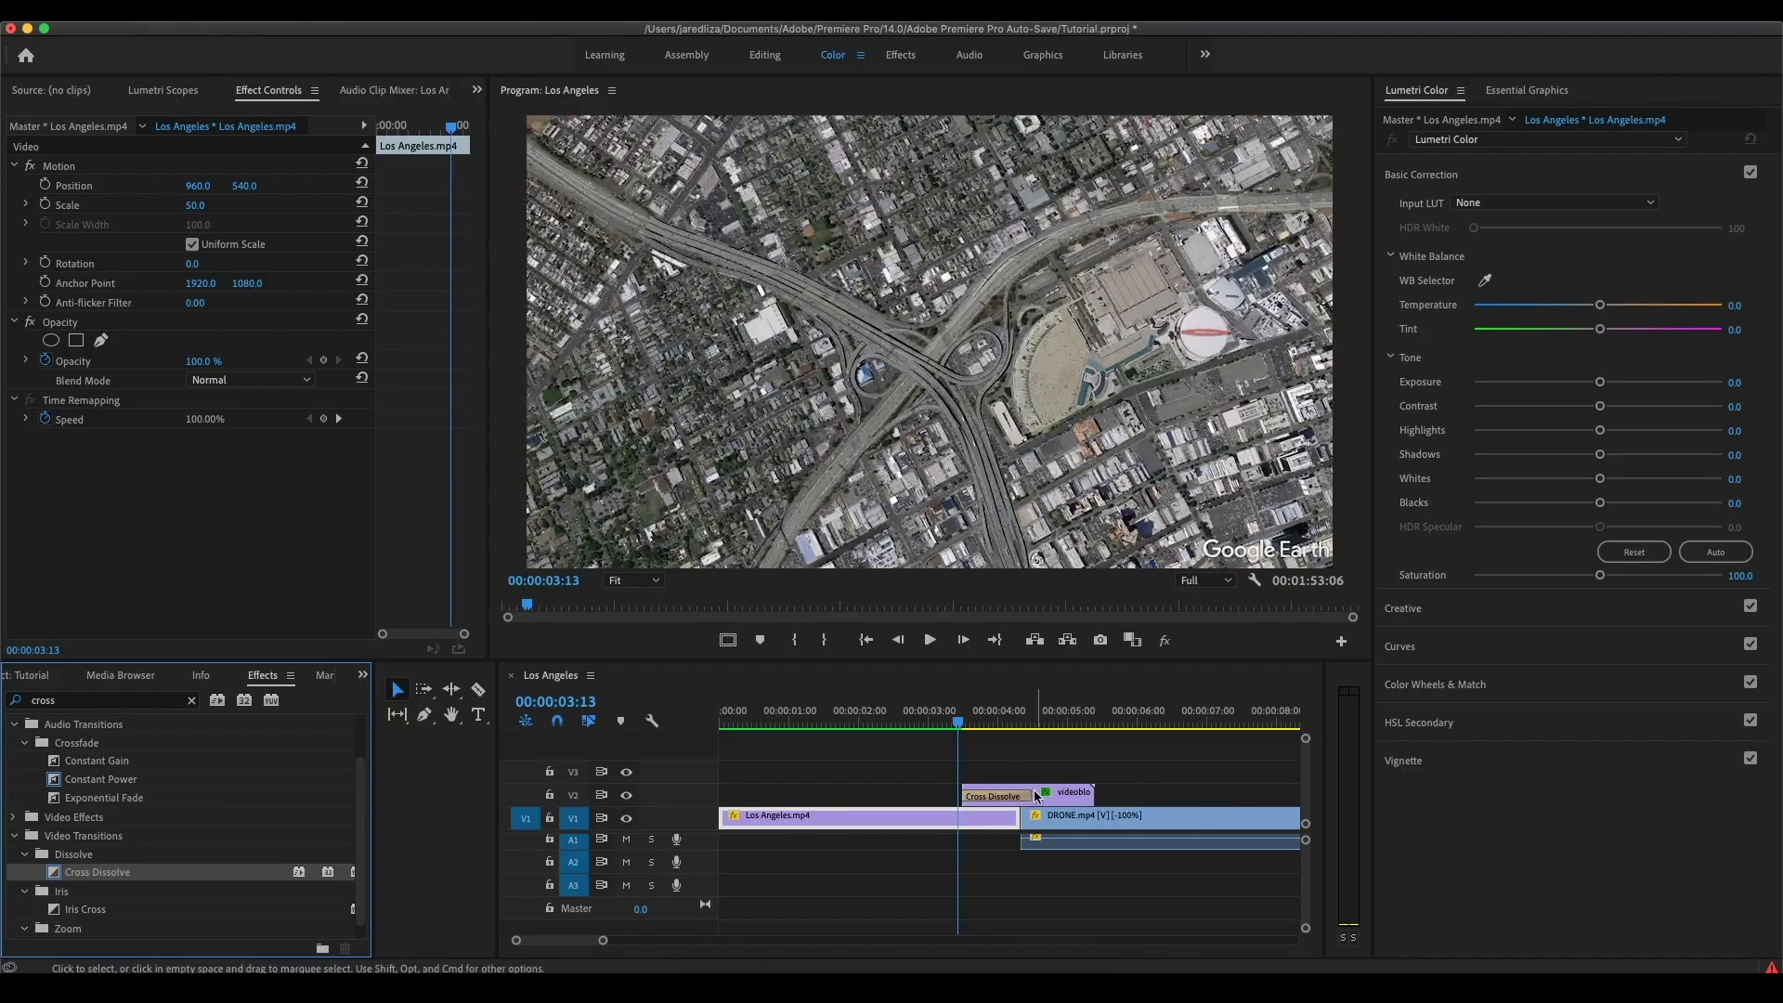
{"action": "left_click_drag", "start_coordinate": [1027, 796], "coordinate": [1012, 796]}
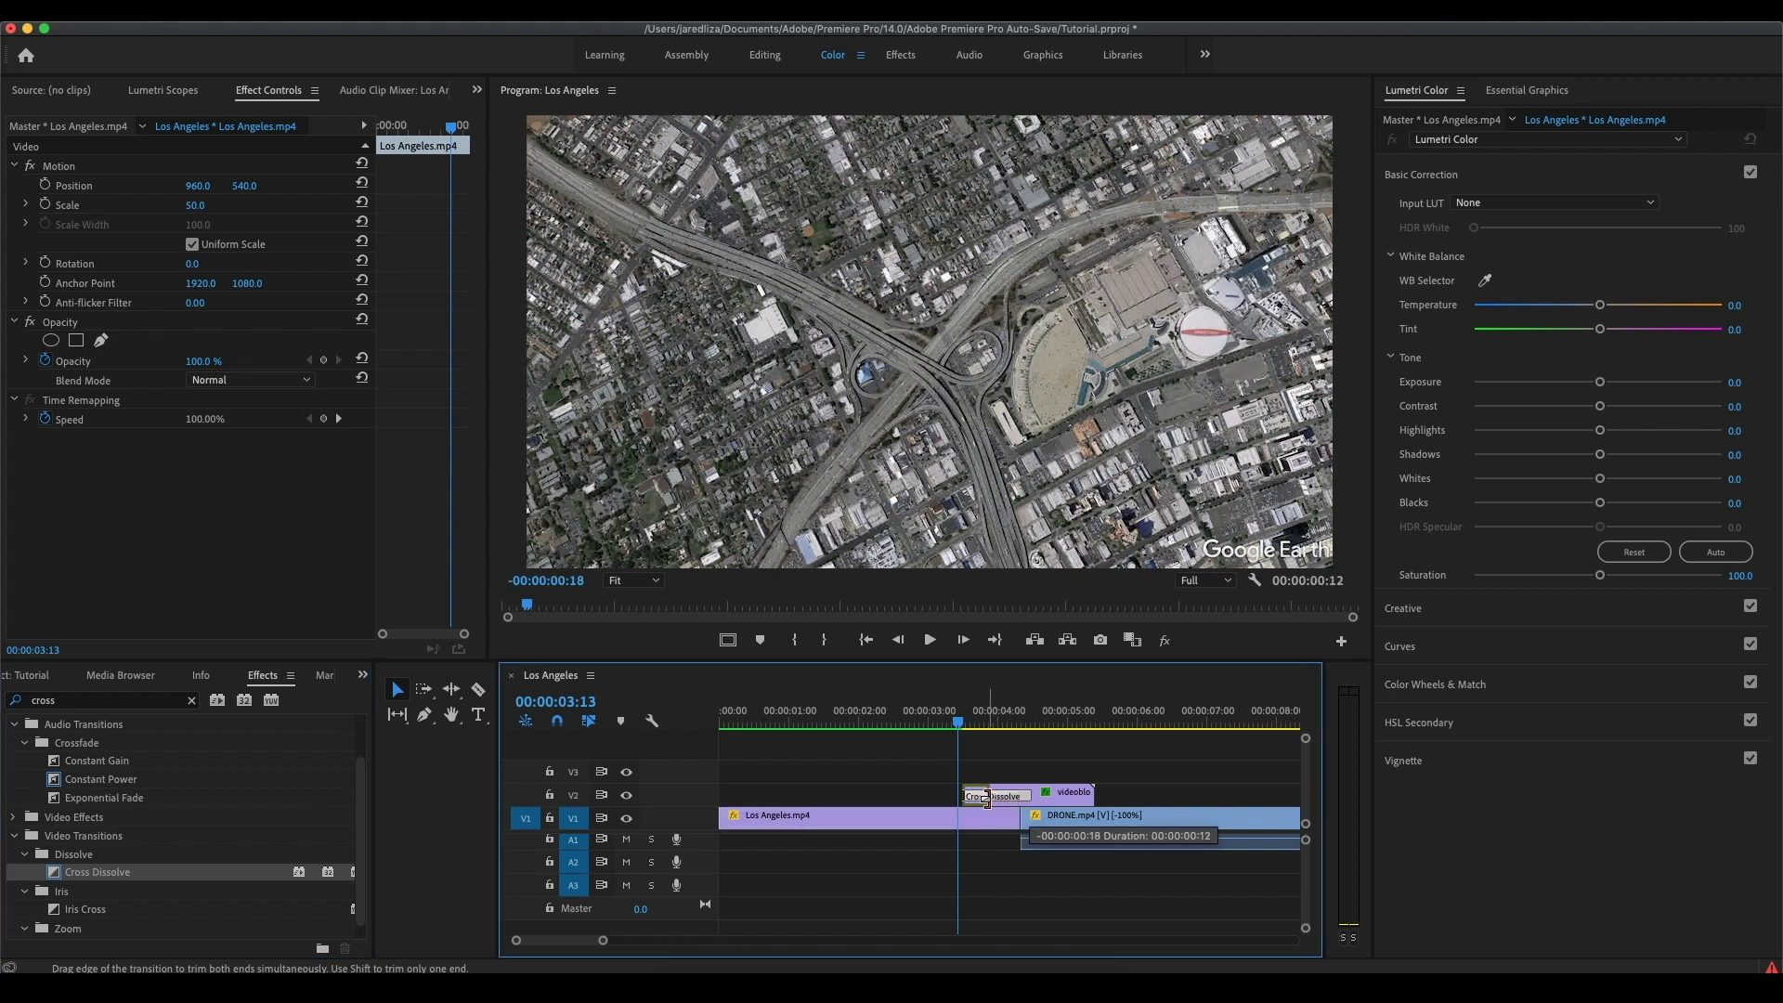
{"action": "left_click_drag", "start_coordinate": [1001, 795], "coordinate": [1001, 796]}
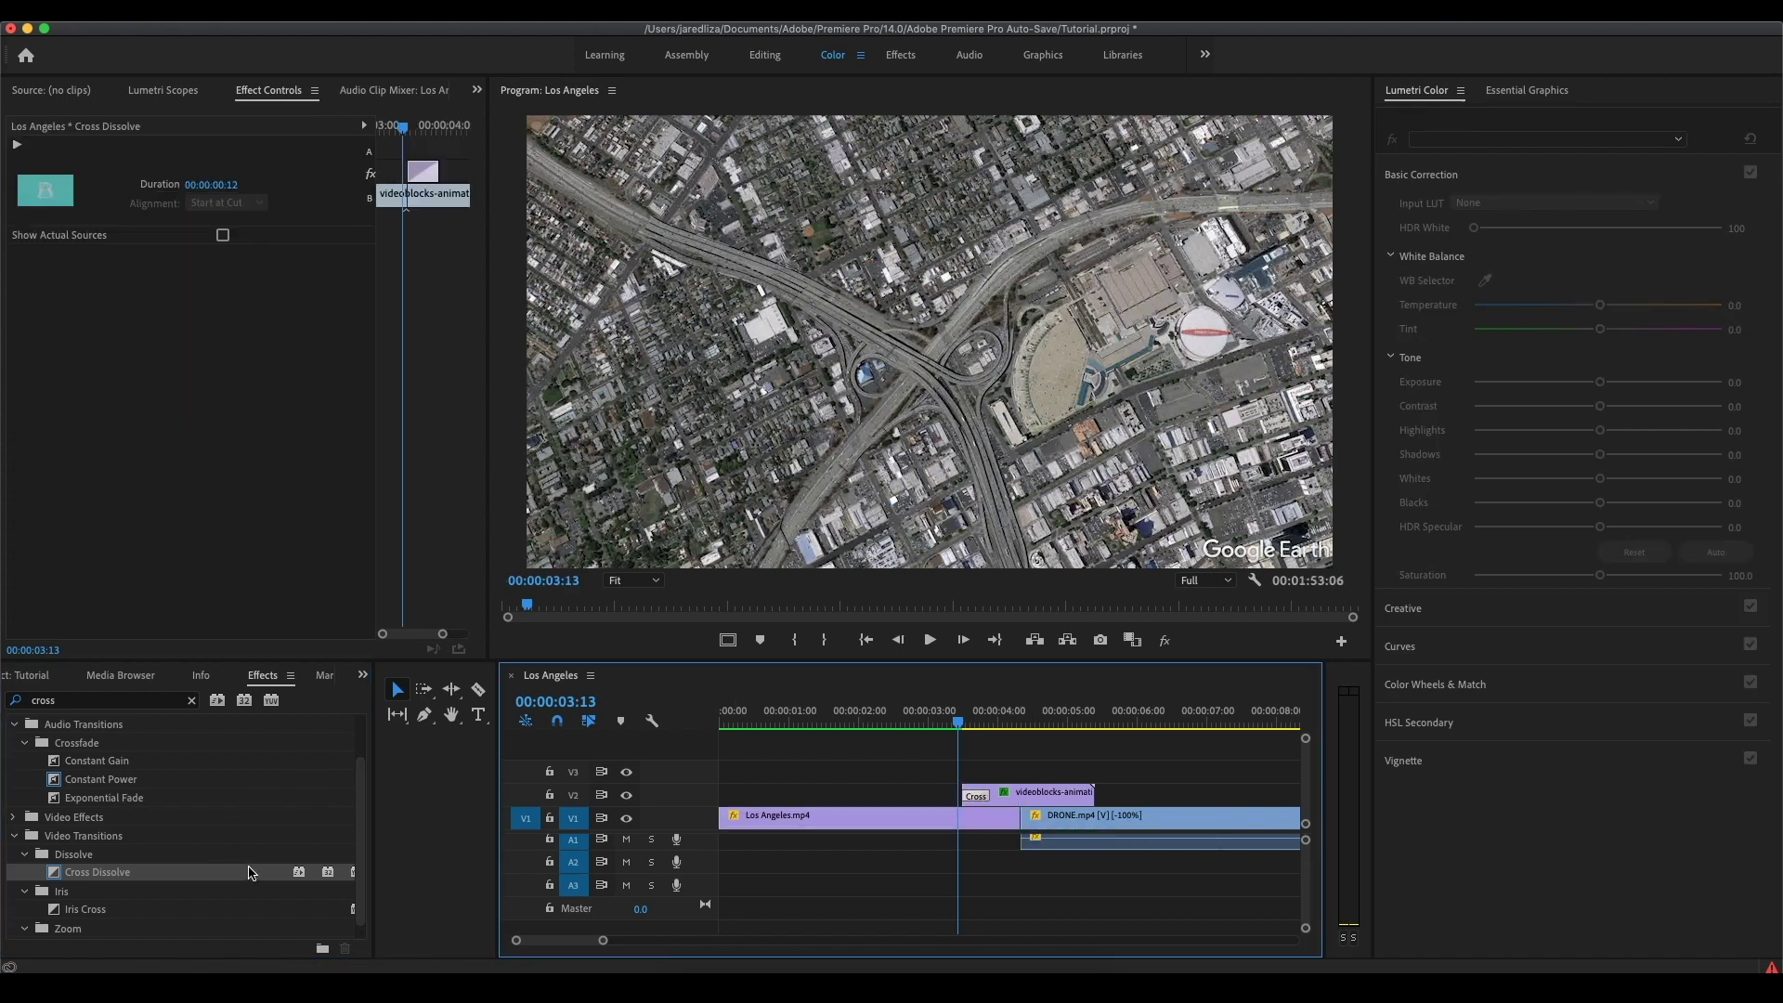
Step: Add a matching Cross Dissolve at the end of the videoblocks clip
{"action": "left_click_drag", "start_coordinate": [88, 874], "coordinate": [162, 871]}
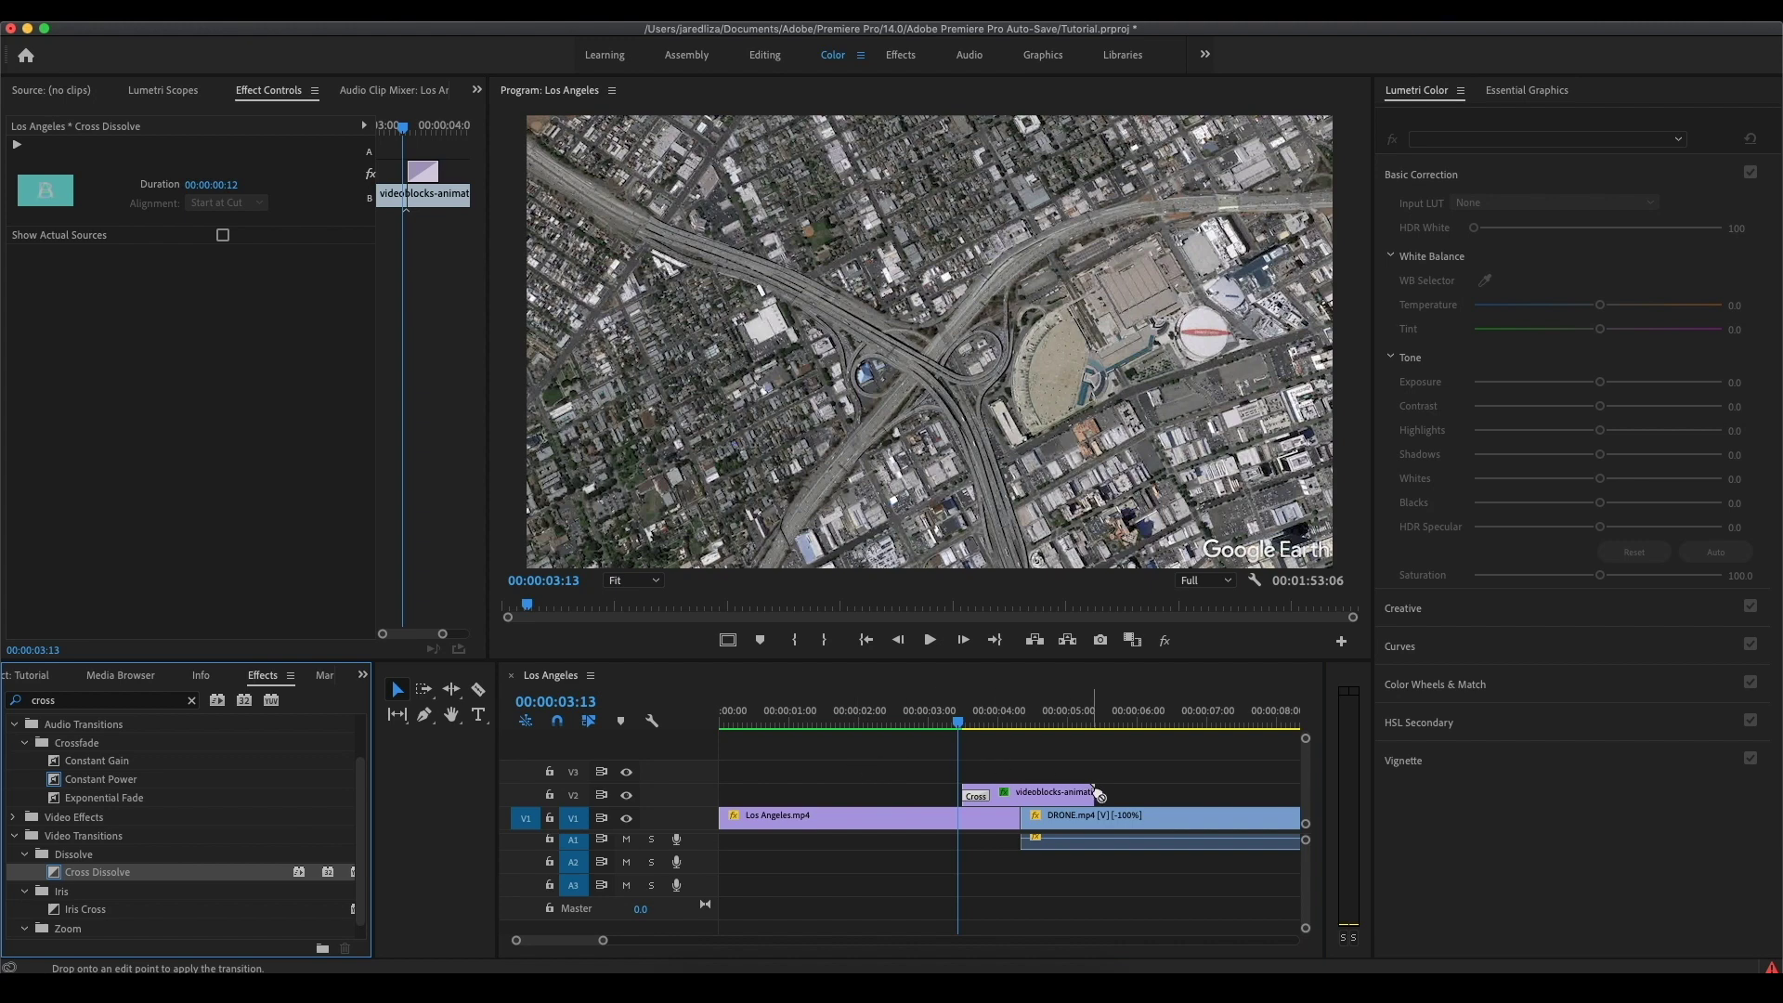
{"action": "left_click_drag", "start_coordinate": [1086, 795], "coordinate": [1085, 797]}
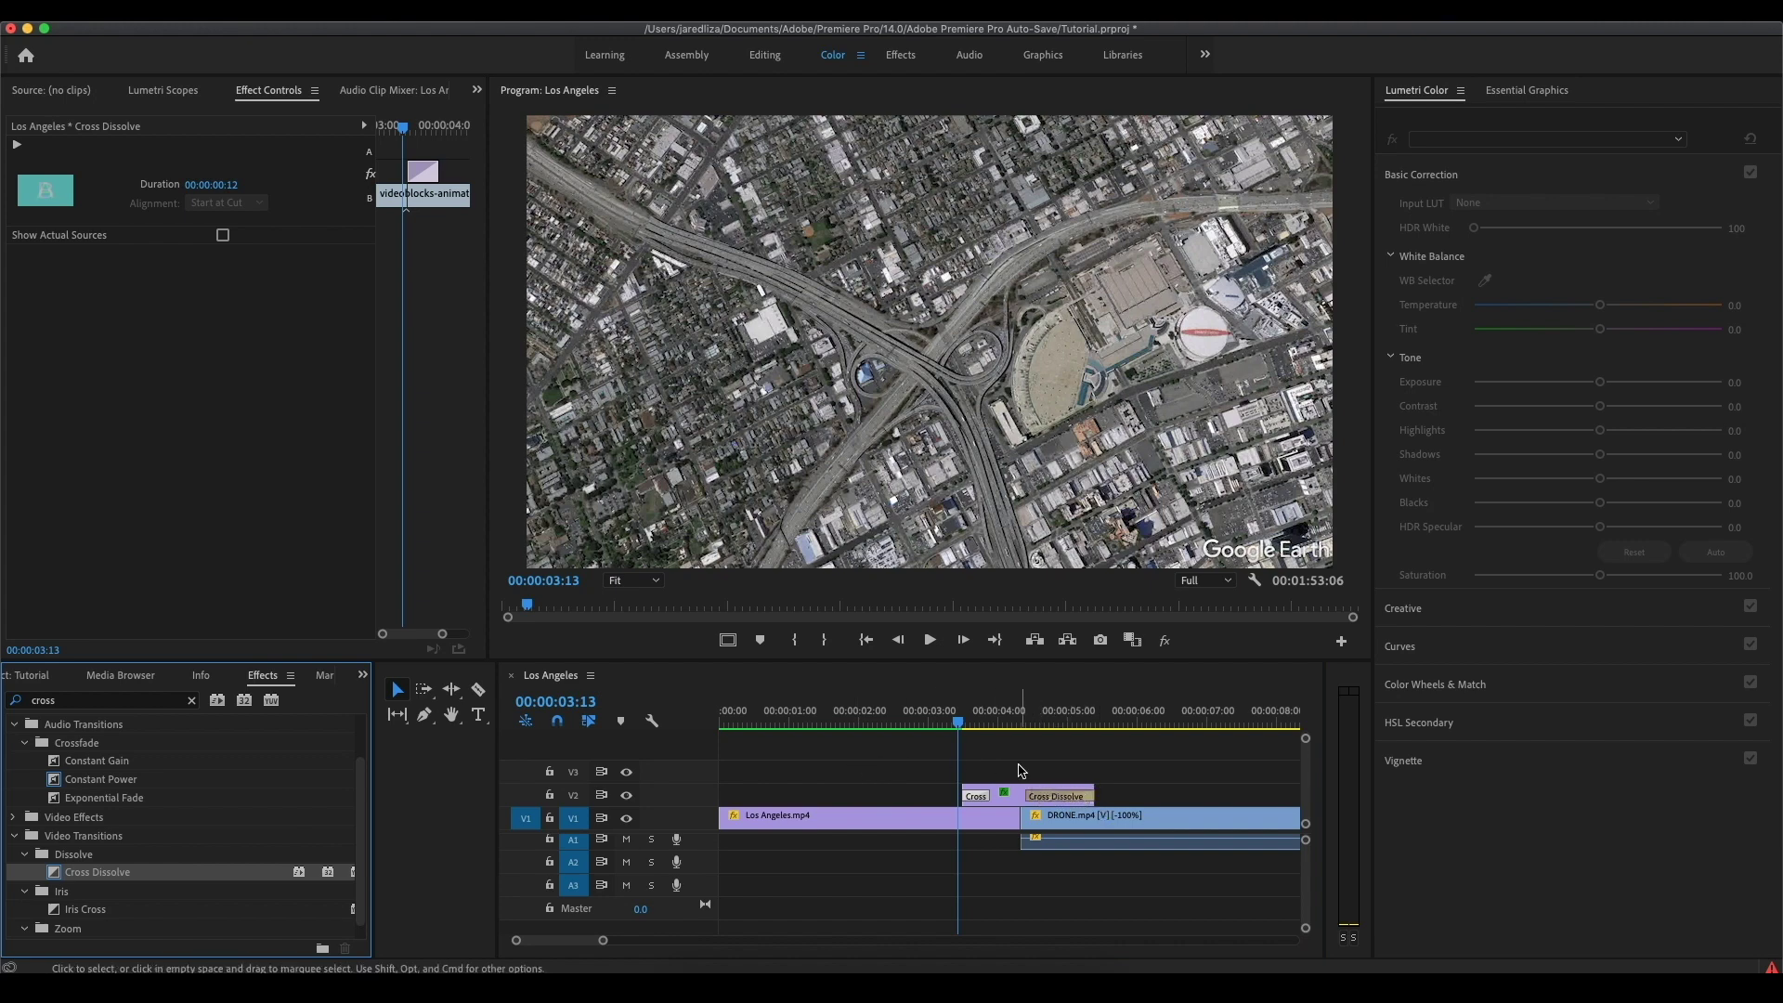
{"action": "mouse_move", "coordinate": [957, 726]}
{"action": "left_mouse_down"}
{"action": "mouse_move", "coordinate": [1103, 729]}
{"action": "mouse_move", "coordinate": [951, 735]}
{"action": "left_mouse_up"}
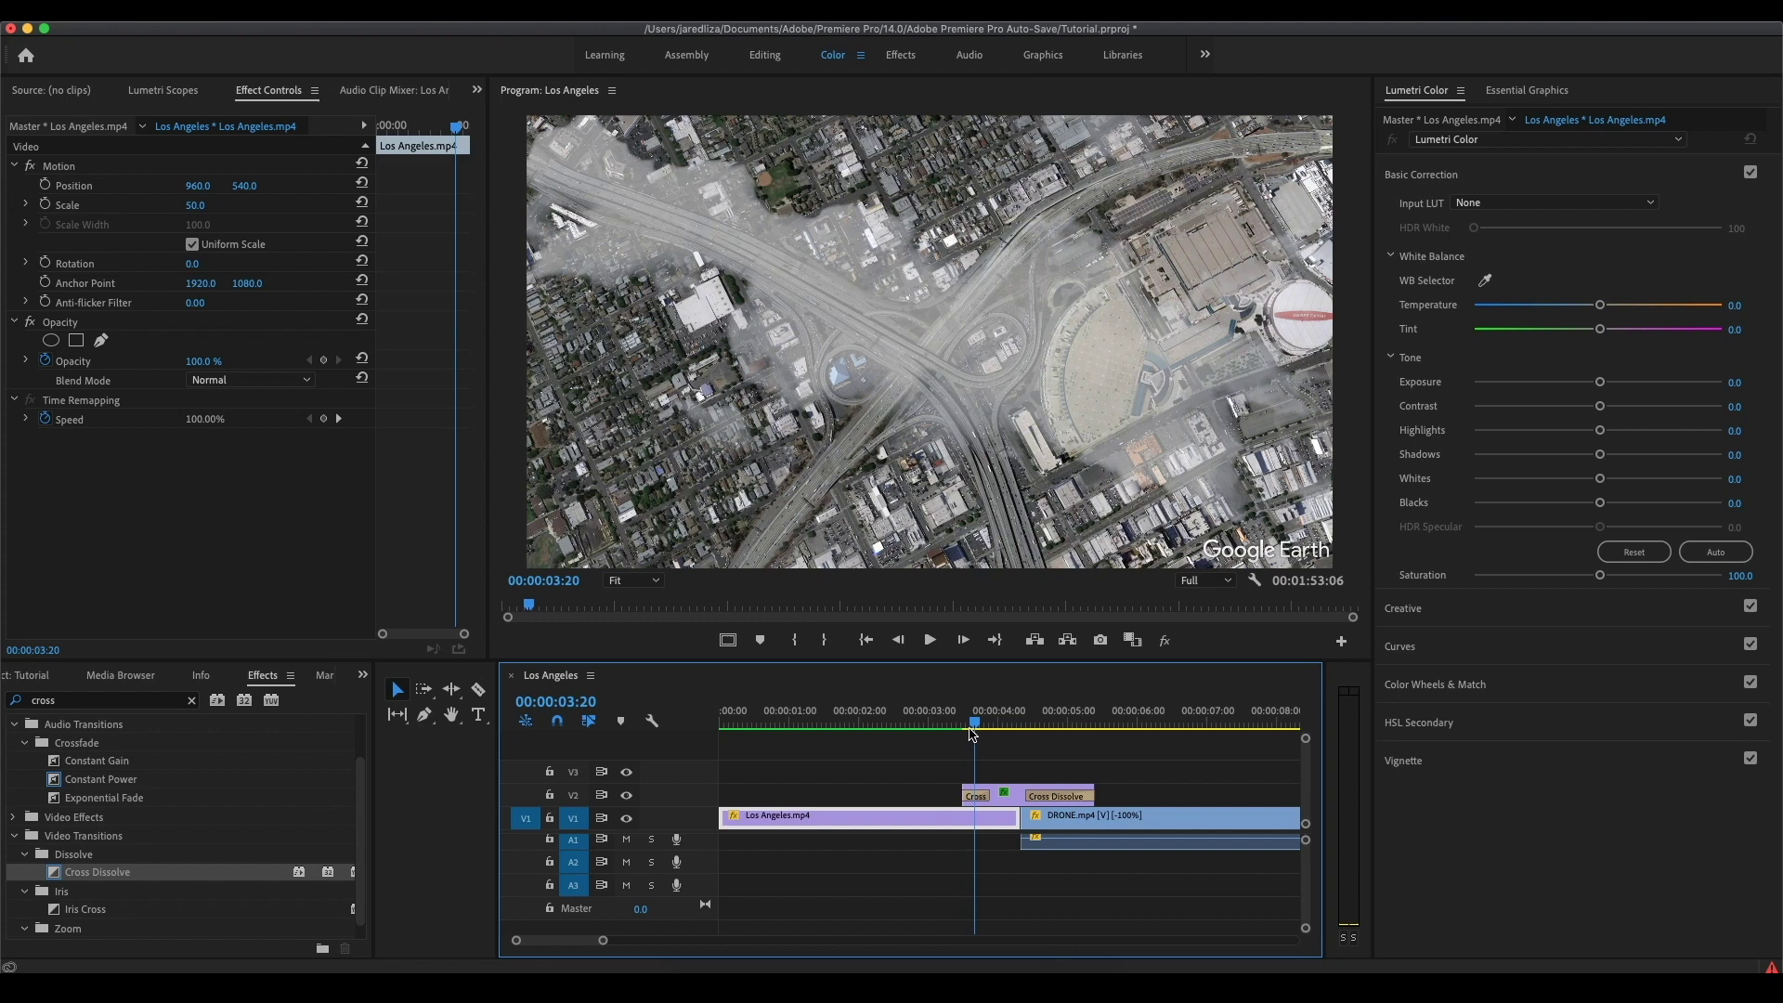
Step: Place the airplane image 1.jpg at the start of V3 and search Effects for 'ultra'
{"action": "left_click_drag", "start_coordinate": [603, 941], "coordinate": [877, 940]}
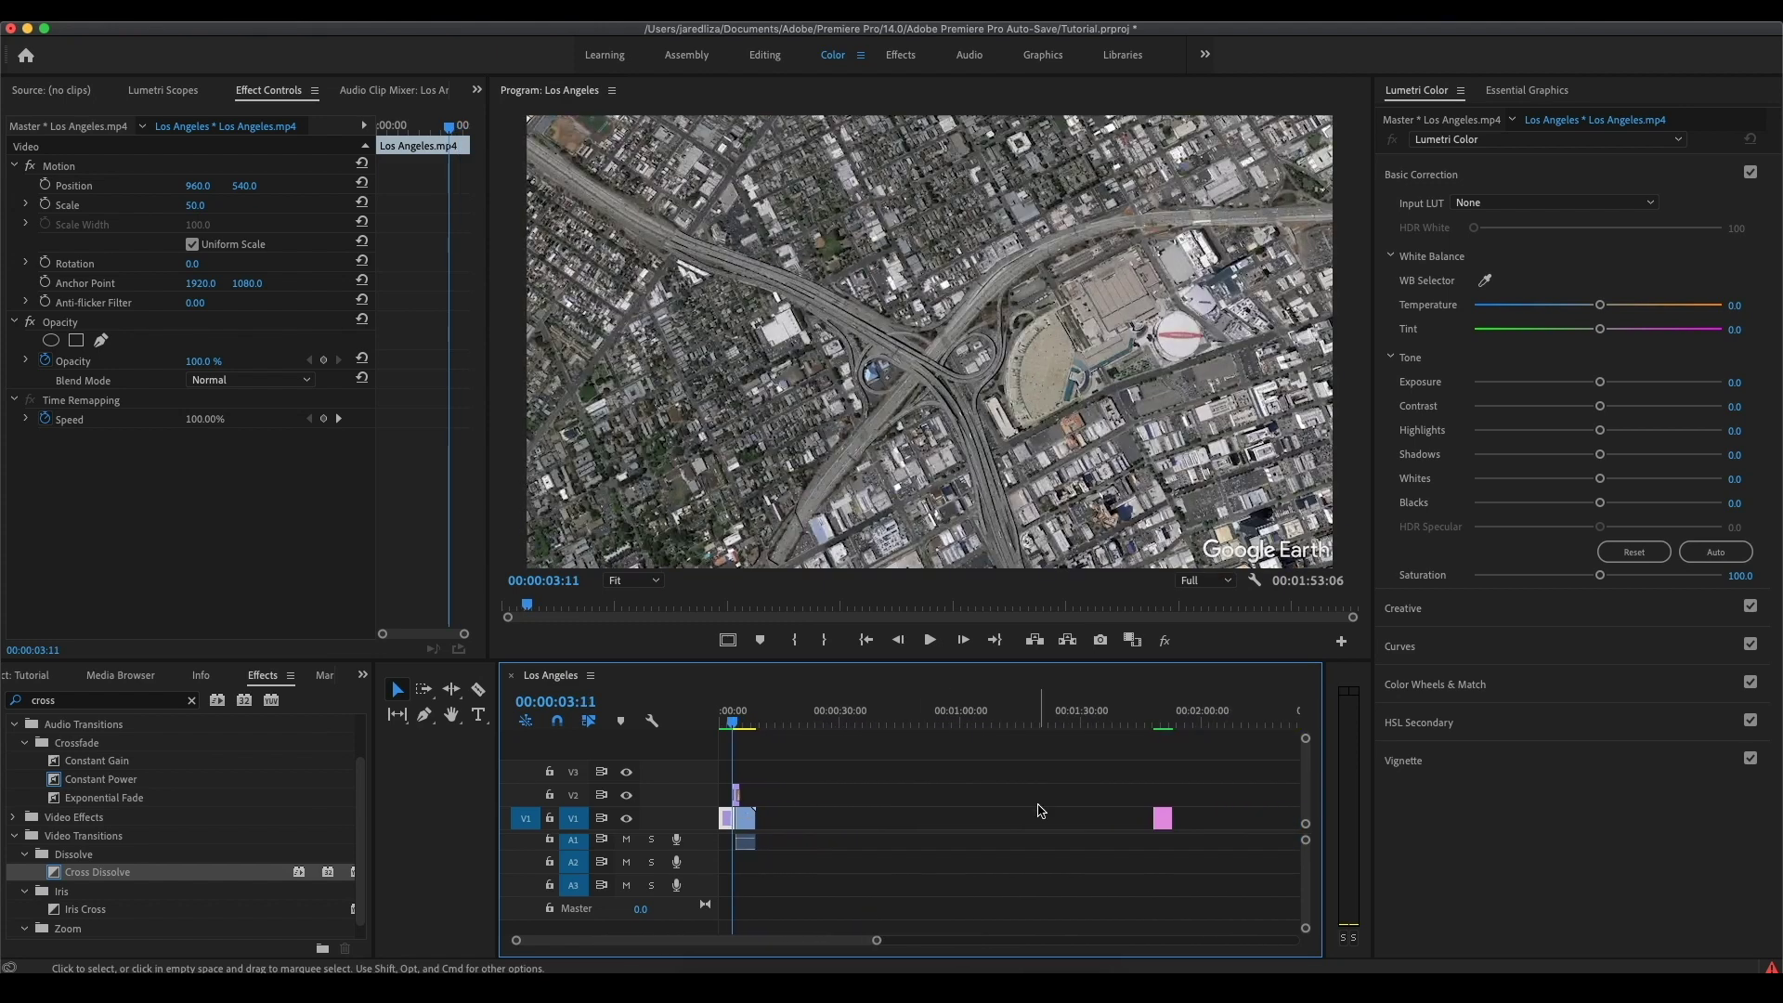
{"action": "left_click_drag", "start_coordinate": [1164, 824], "coordinate": [1050, 813]}
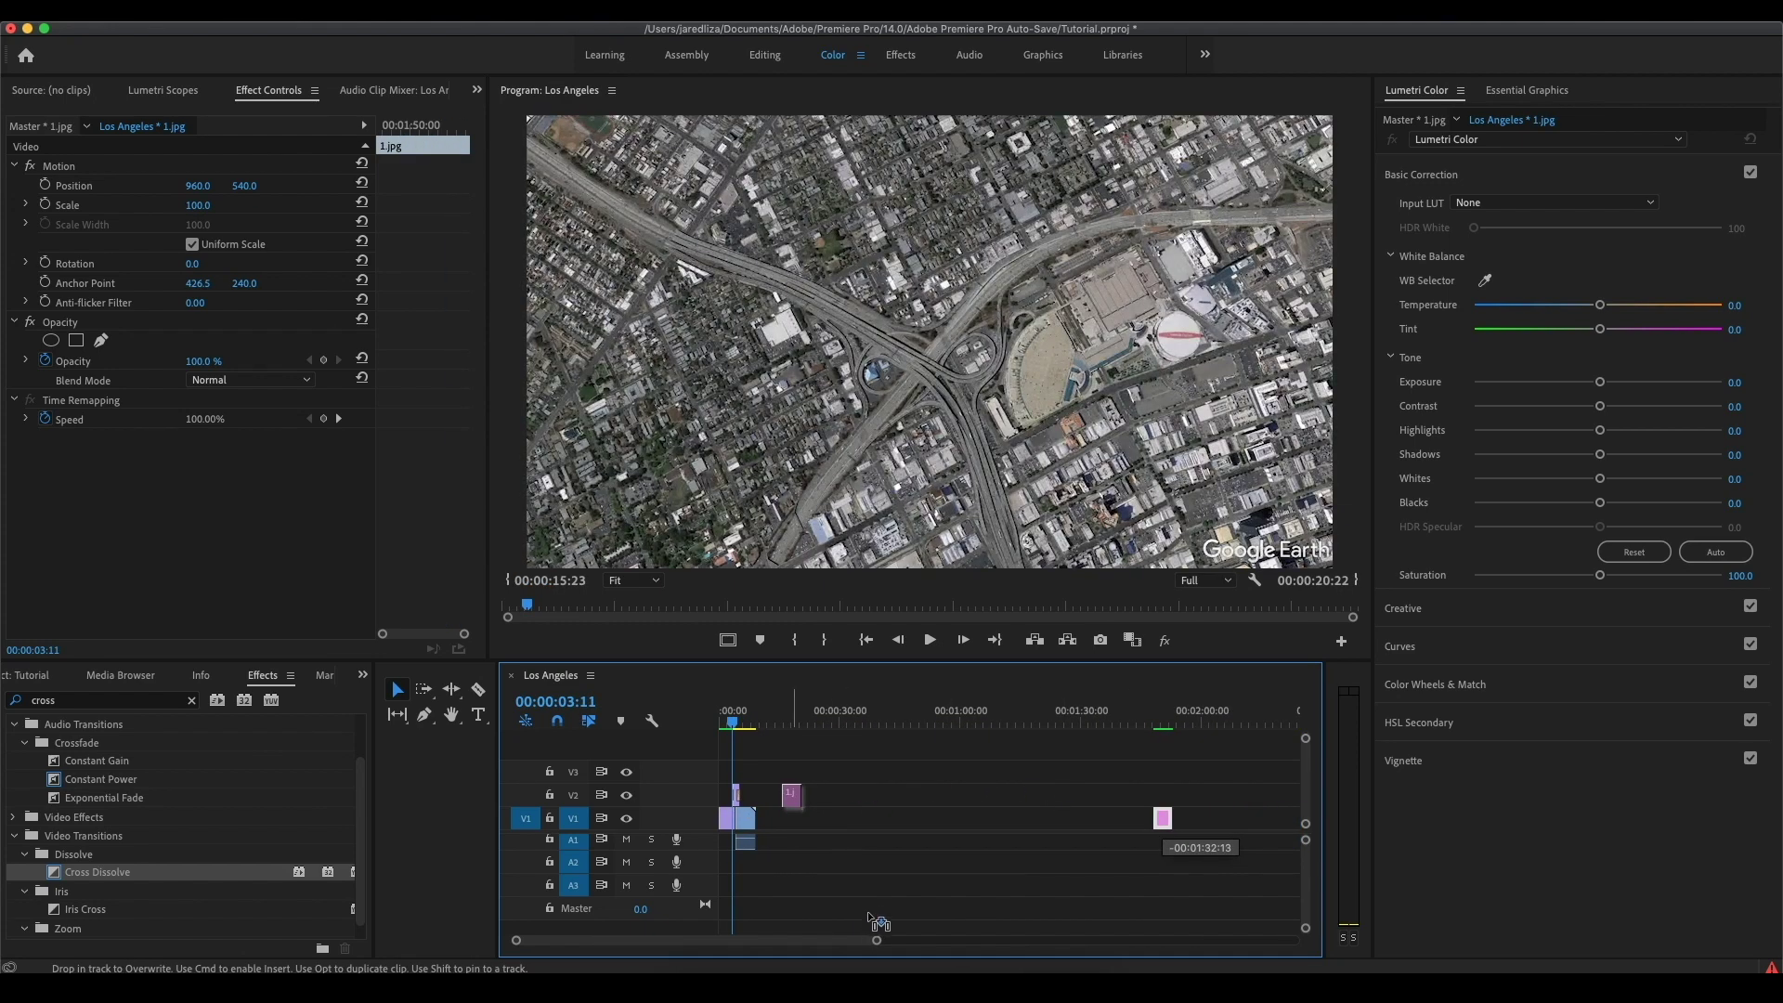
{"action": "left_click_drag", "start_coordinate": [878, 922], "coordinate": [763, 928]}
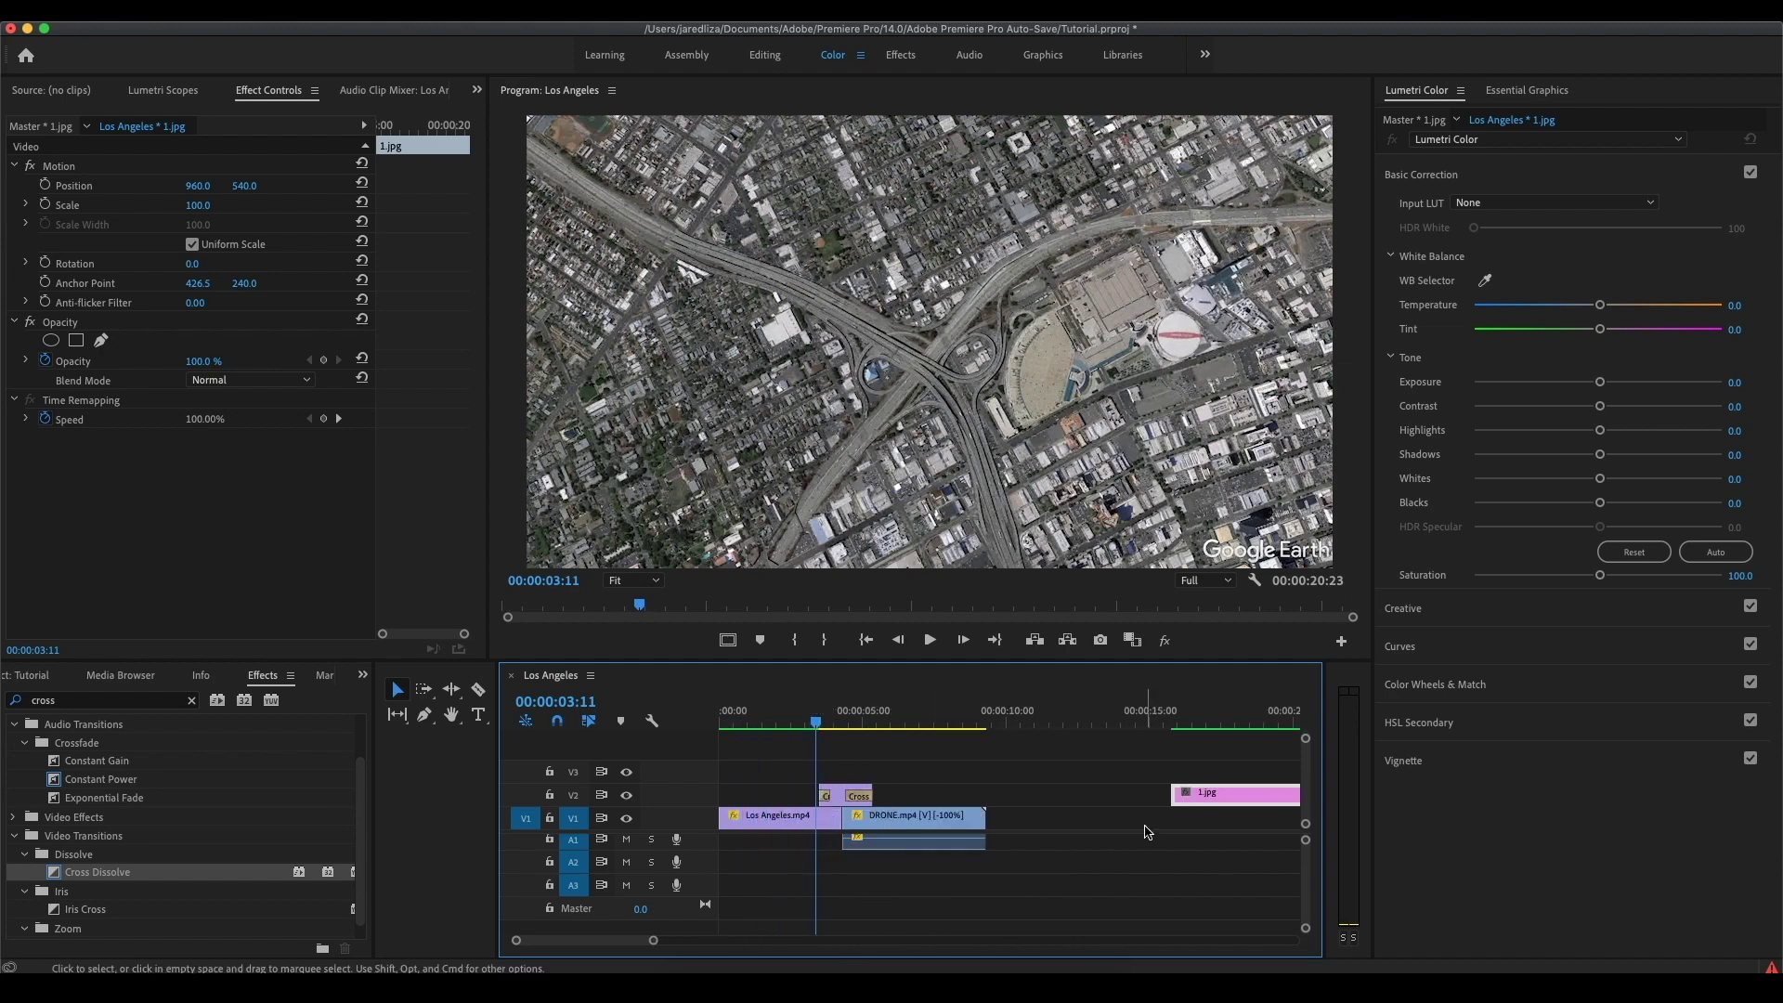
{"action": "left_click_drag", "start_coordinate": [1216, 801], "coordinate": [763, 771]}
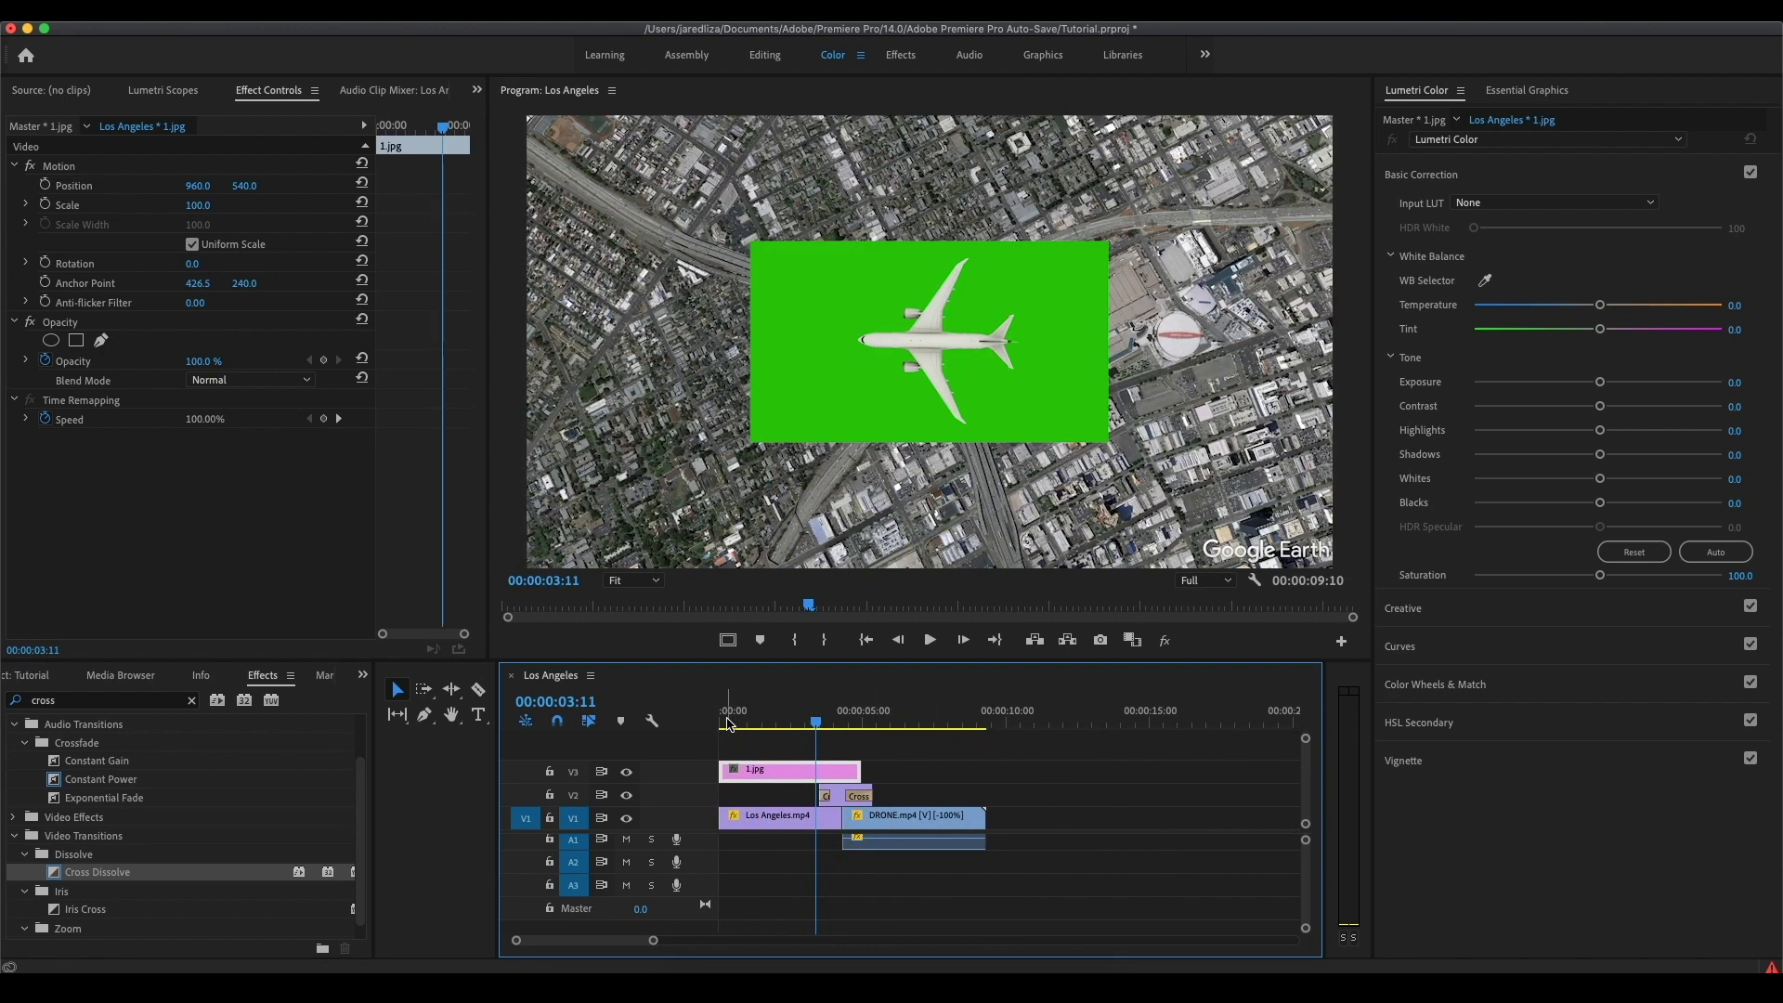
{"action": "left_click", "coordinate": [734, 726]}
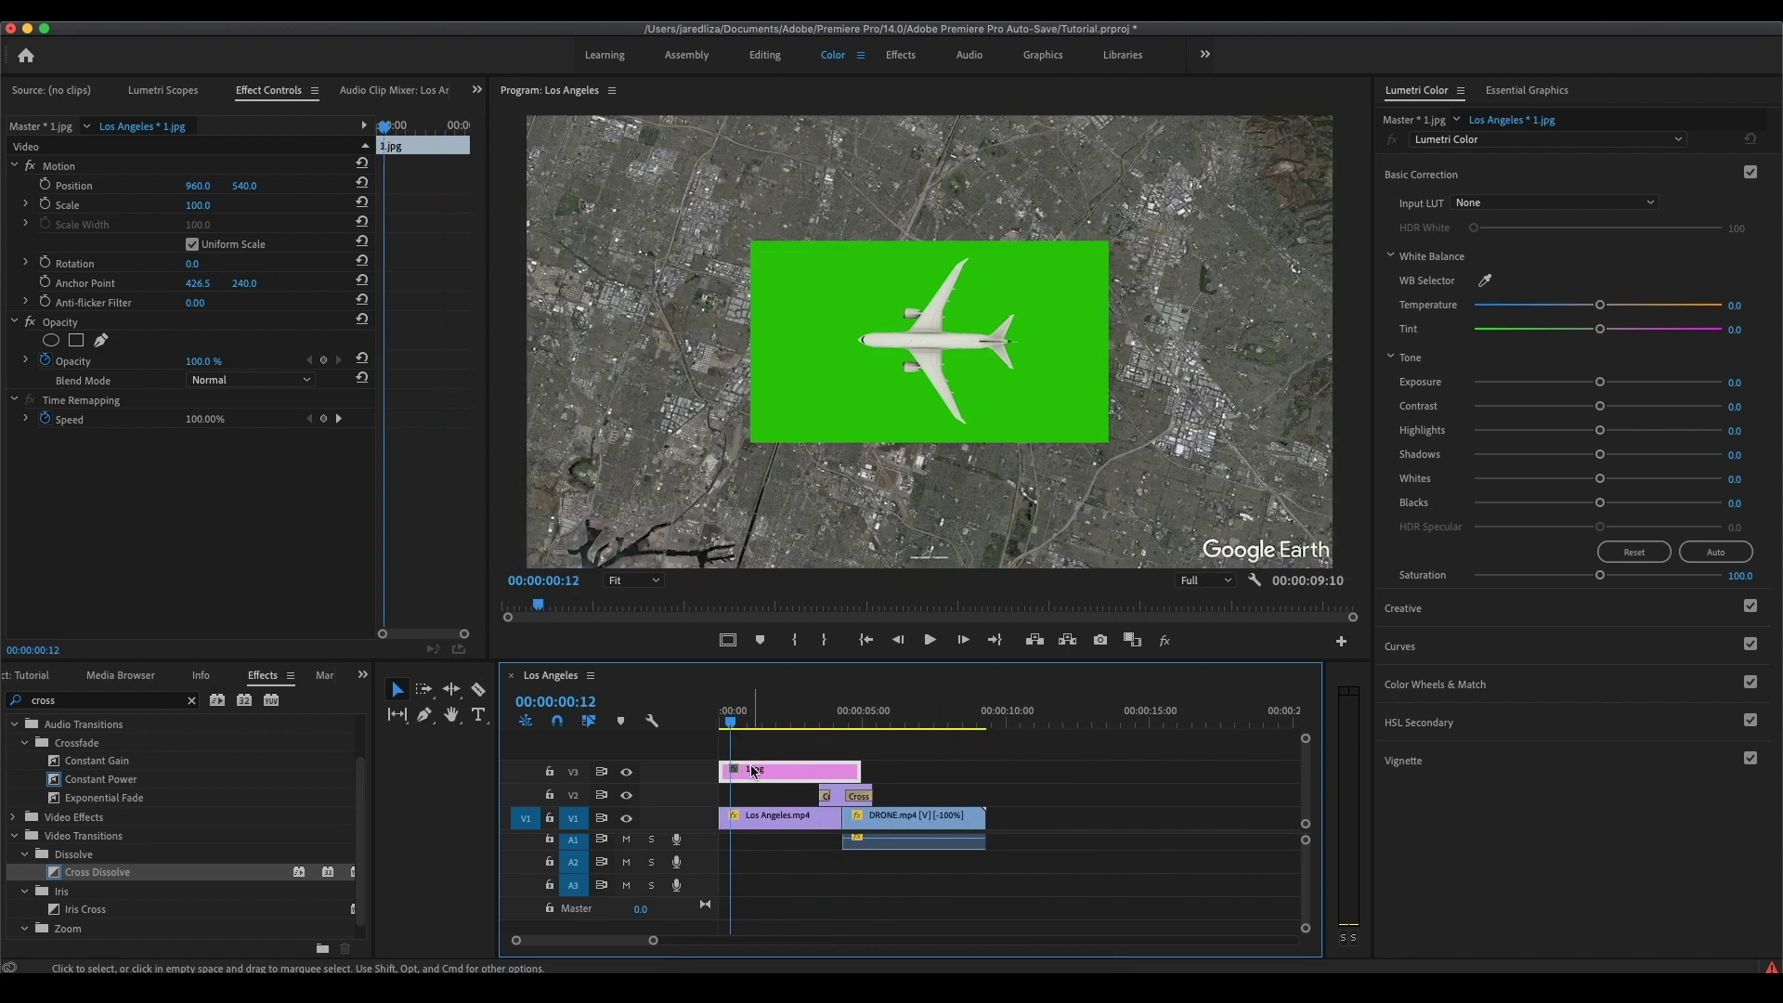
{"action": "double_click", "coordinate": [74, 700]}
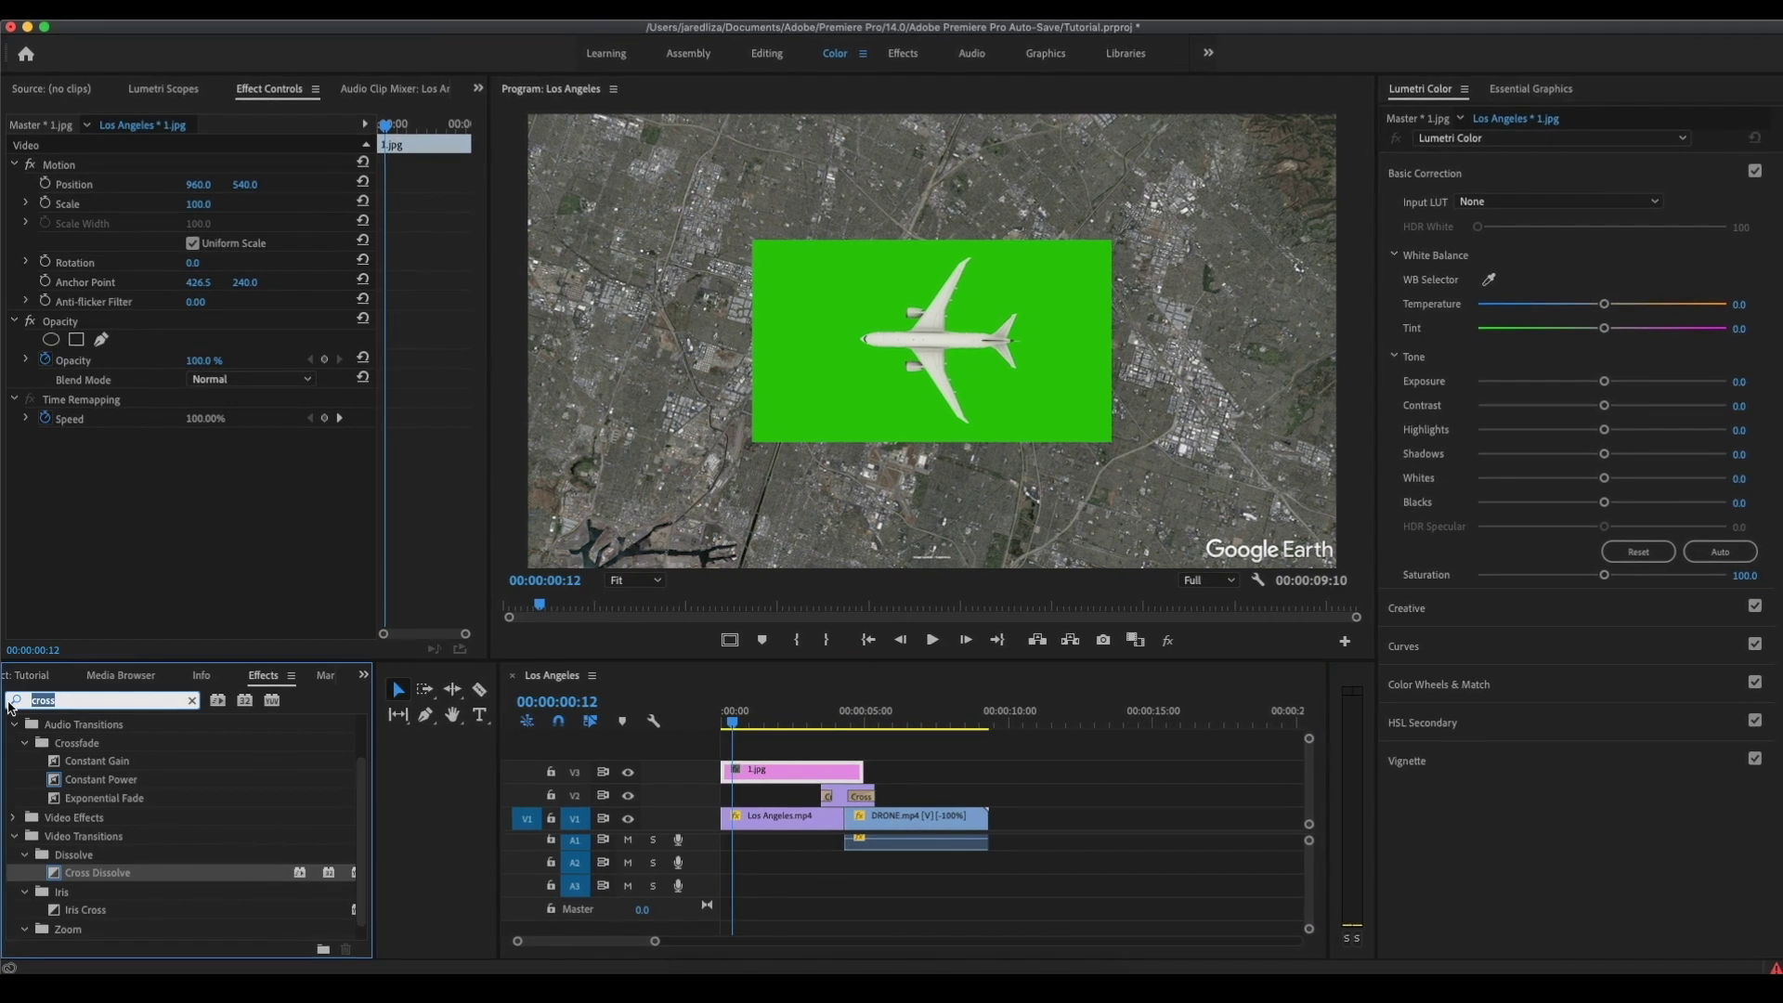
{"action": "type", "text": "ultra"}
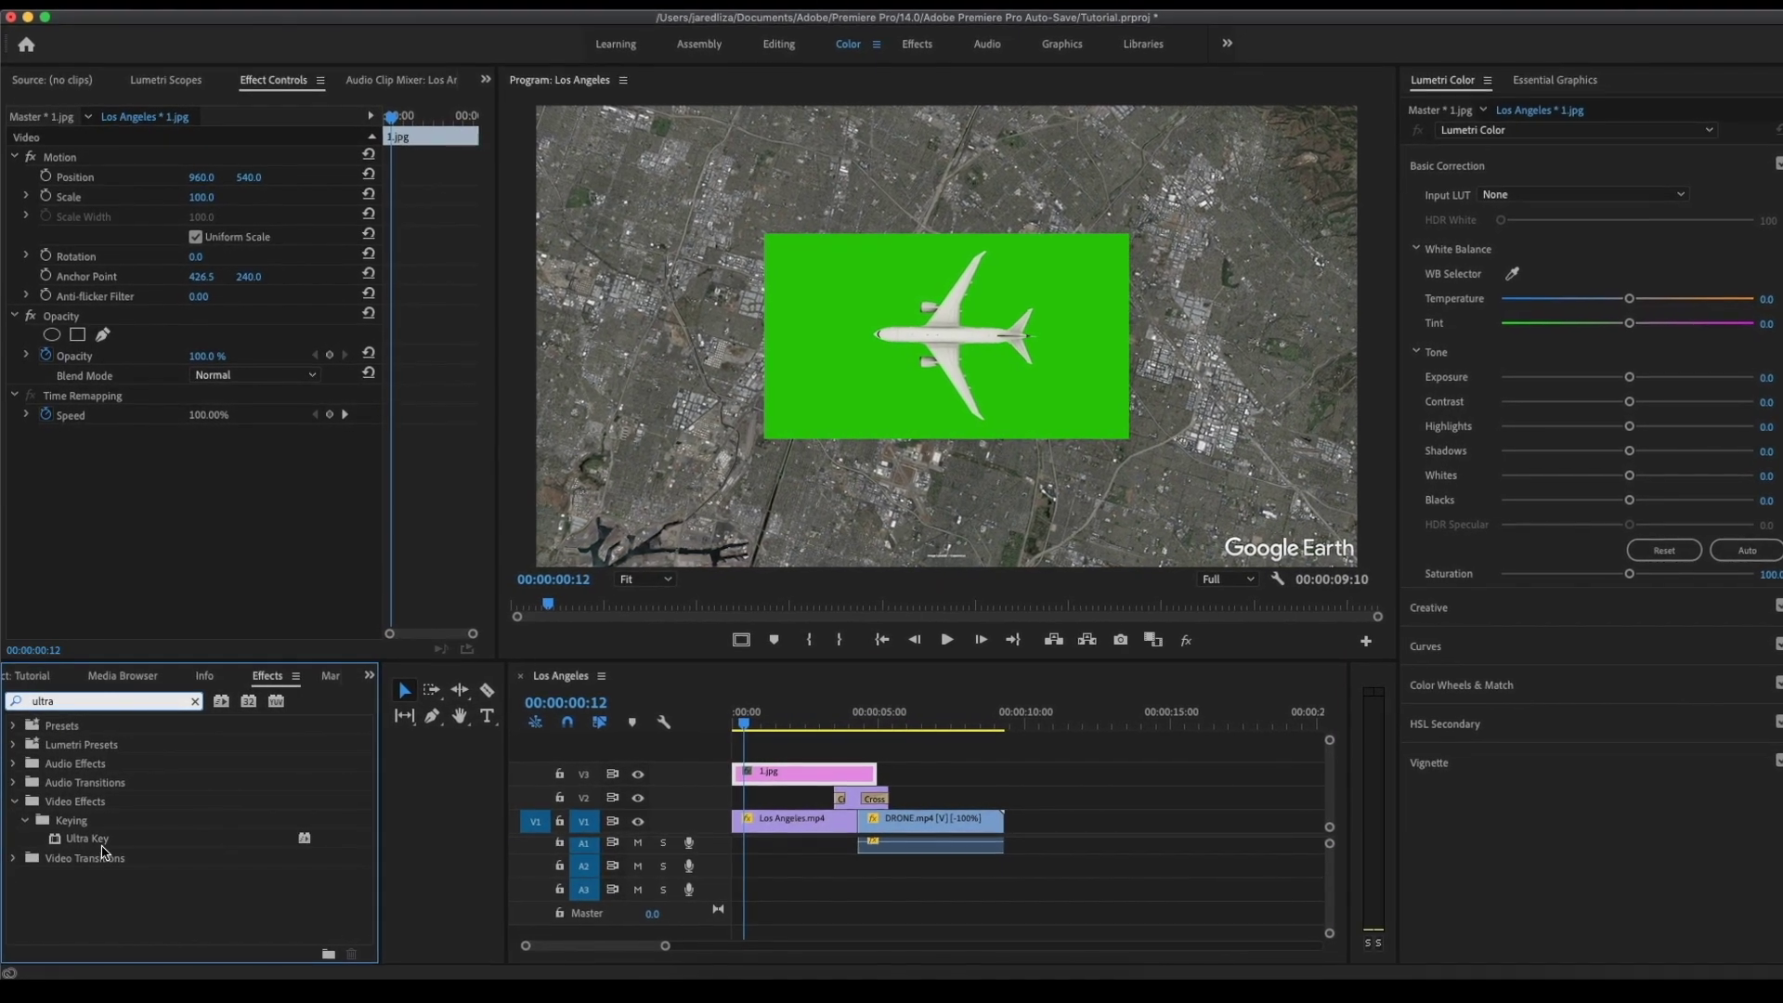
Step: Apply Ultra Key to 1.jpg, sample its green screen, and raise Tolerance to 100
{"action": "left_click", "coordinate": [108, 842]}
{"action": "left_click_drag", "start_coordinate": [107, 843], "coordinate": [792, 782]}
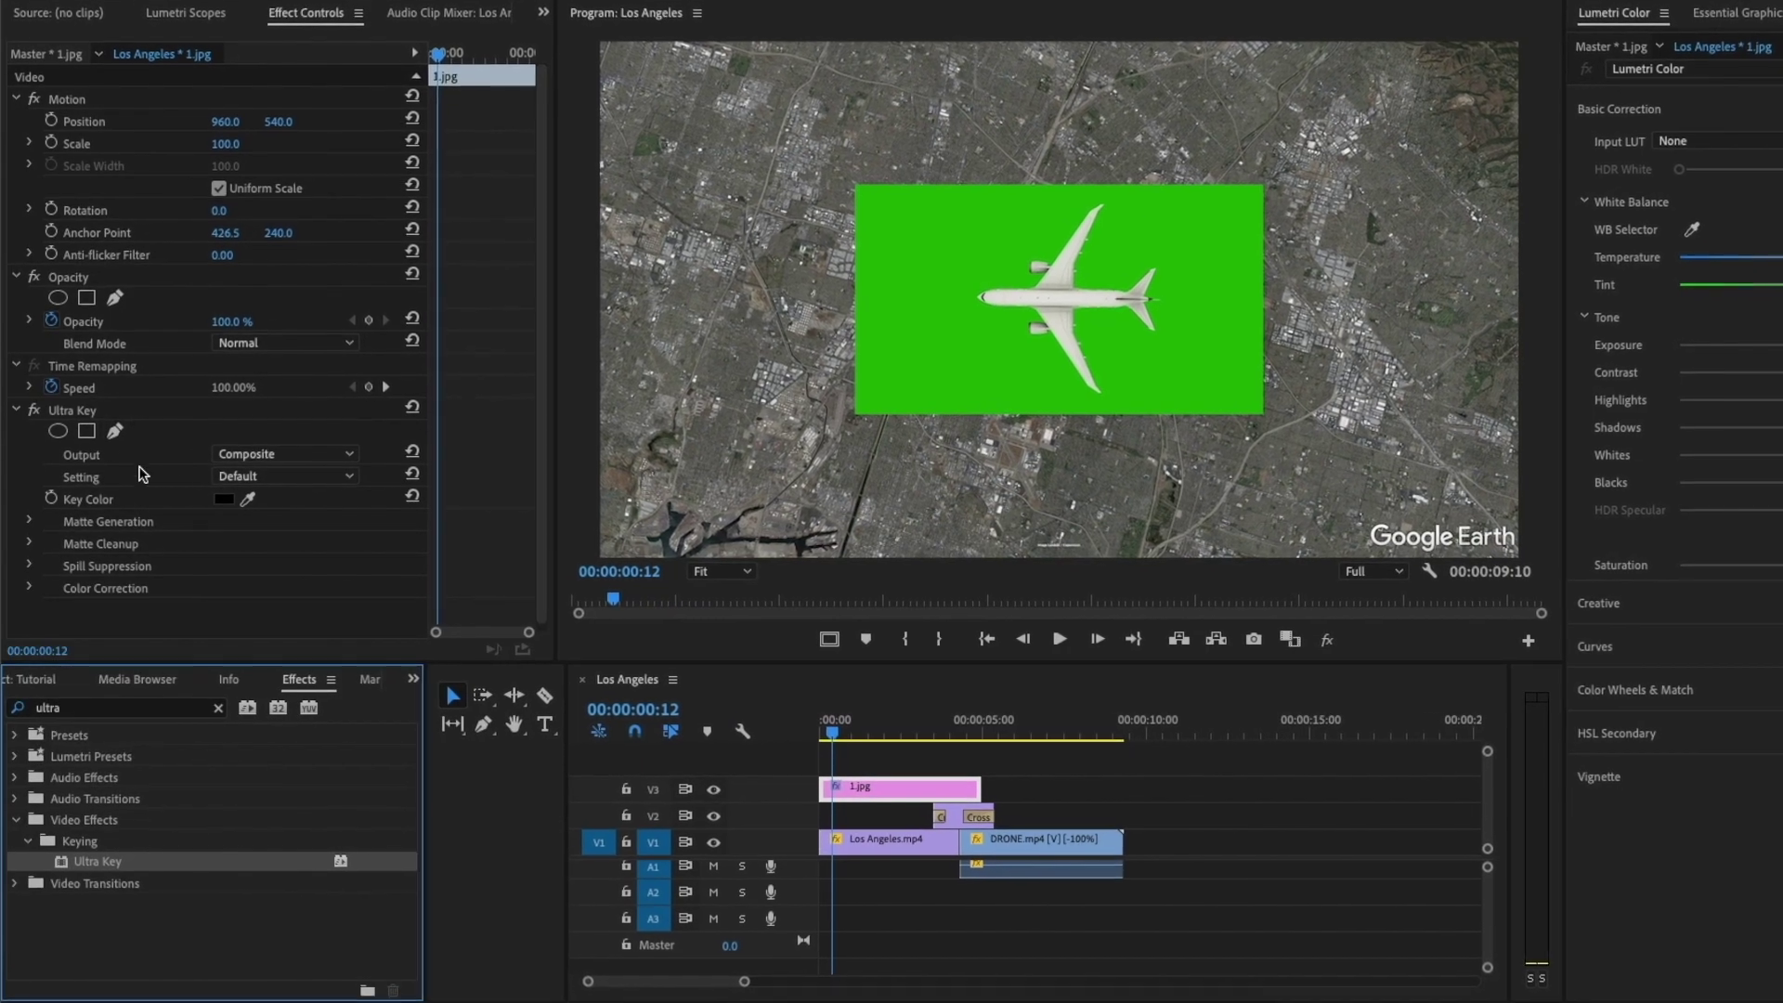
{"action": "left_click", "coordinate": [254, 504]}
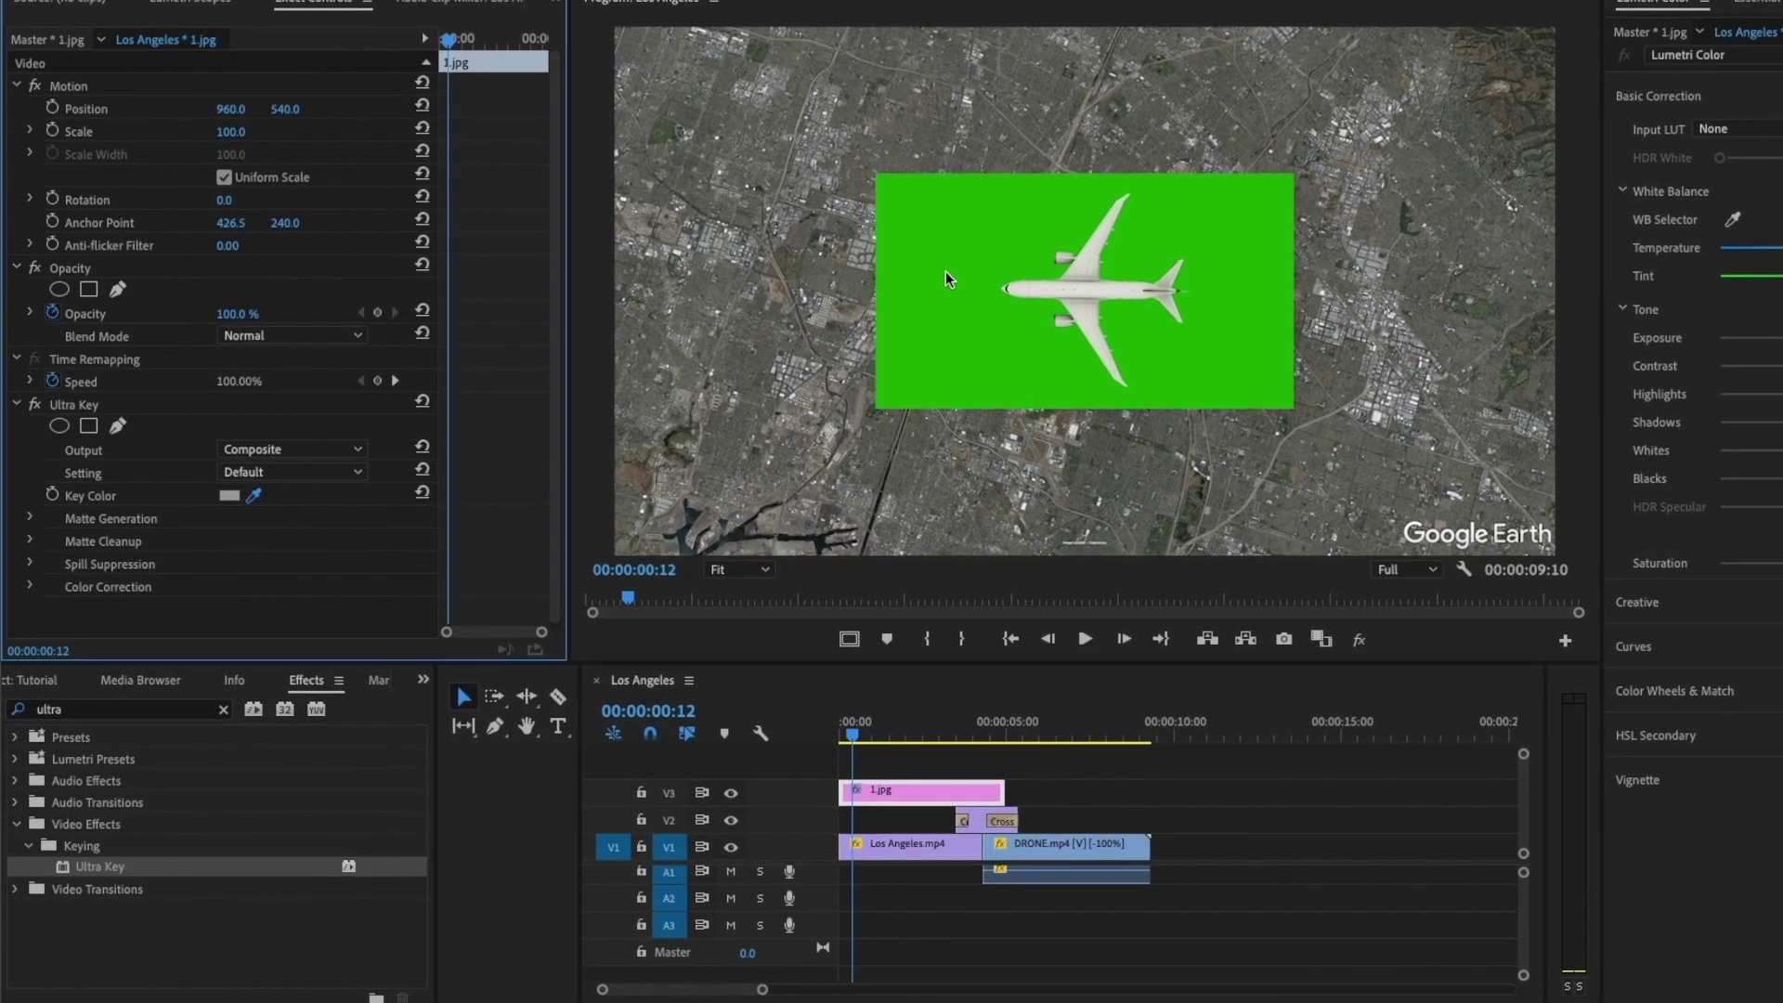
{"action": "left_click", "coordinate": [936, 269]}
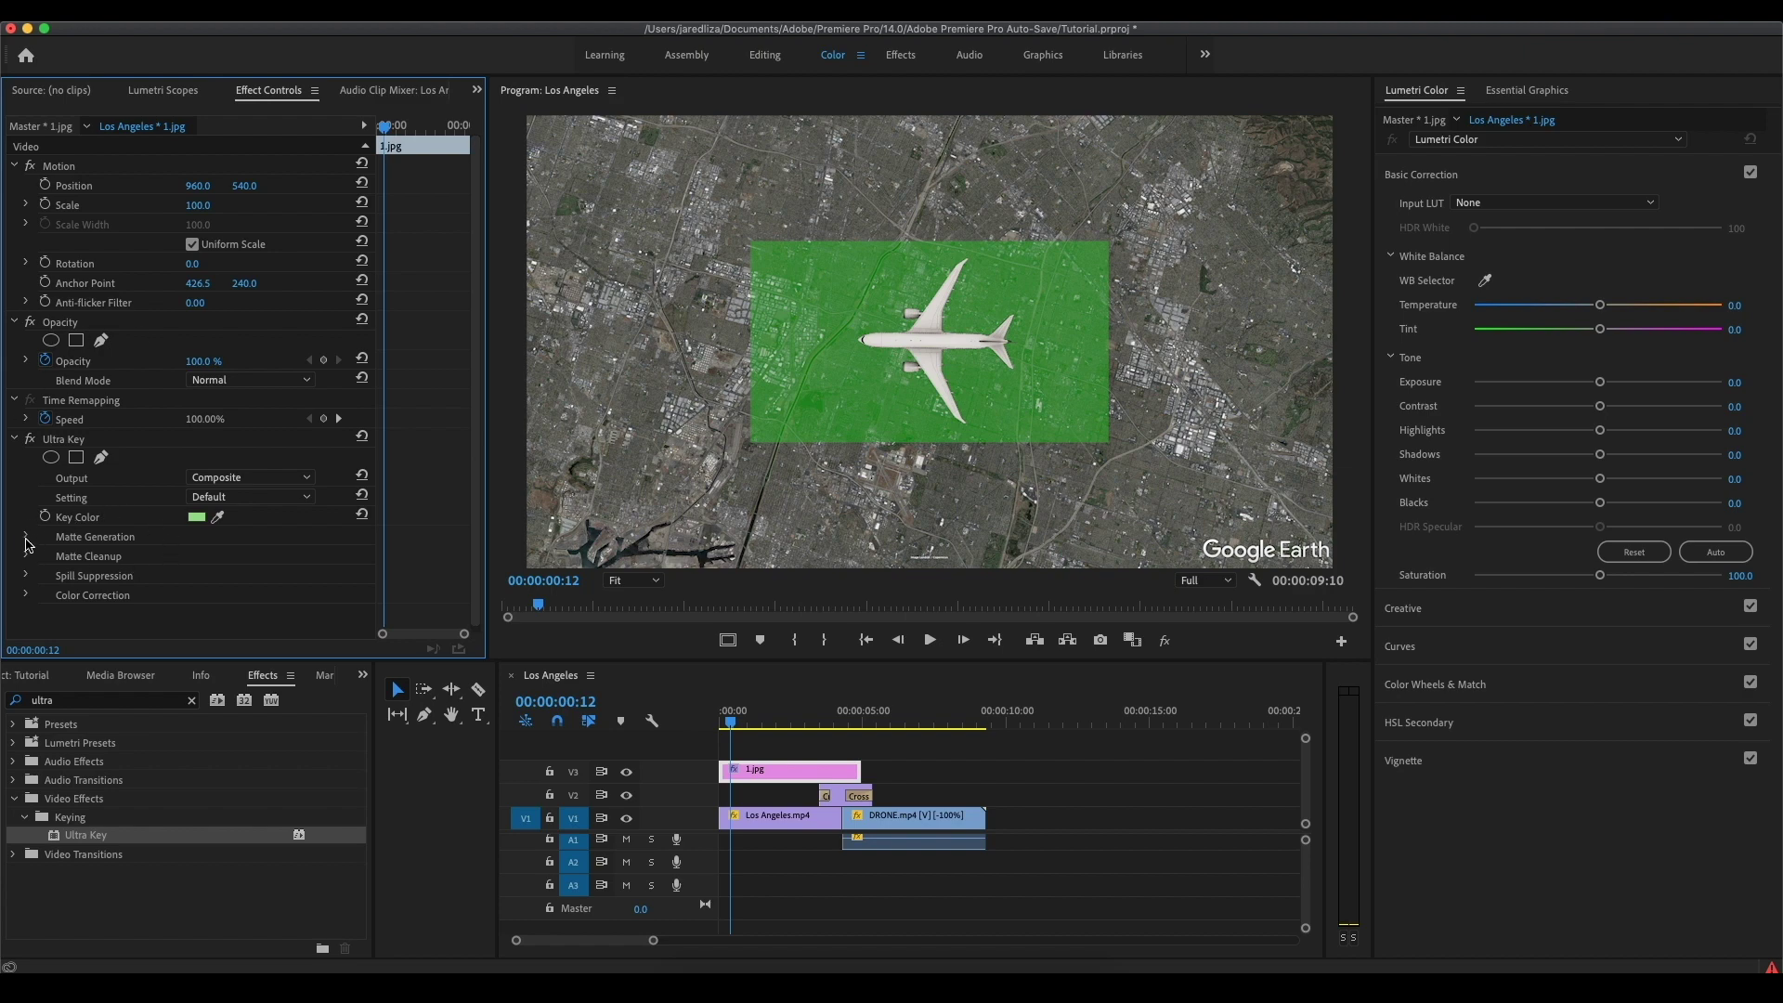
{"action": "left_click", "coordinate": [26, 537]}
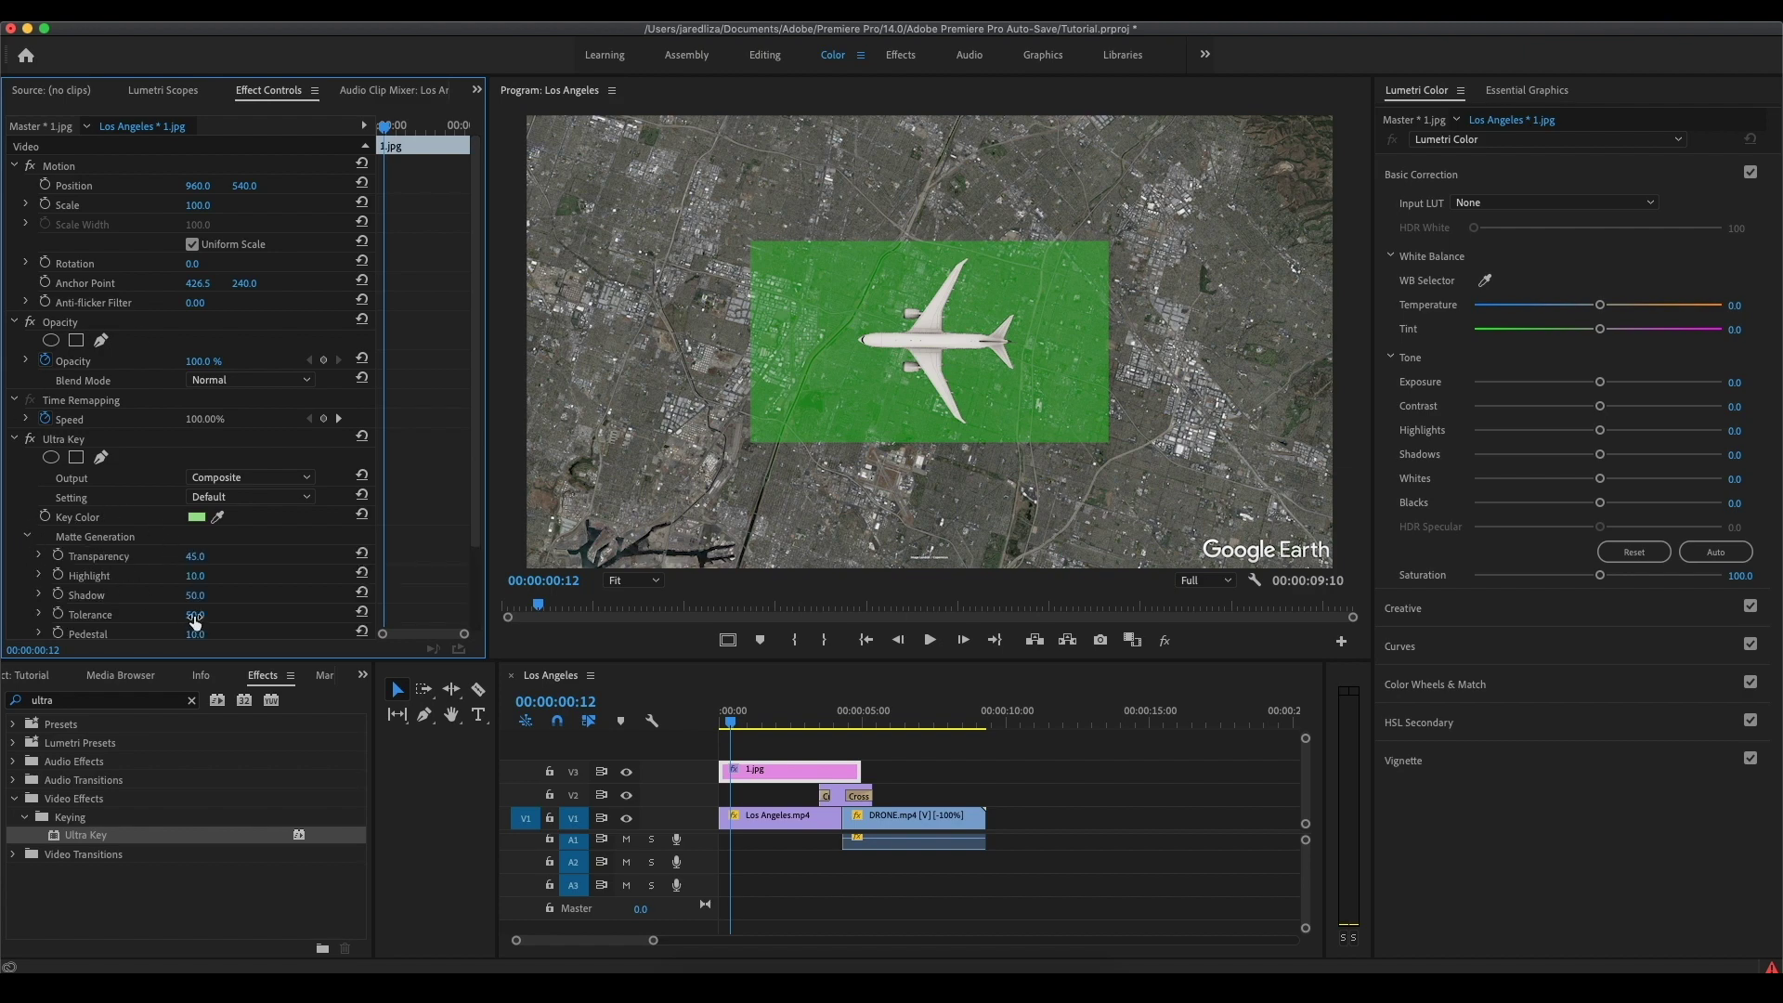
{"action": "left_click_drag", "start_coordinate": [196, 614], "coordinate": [239, 614]}
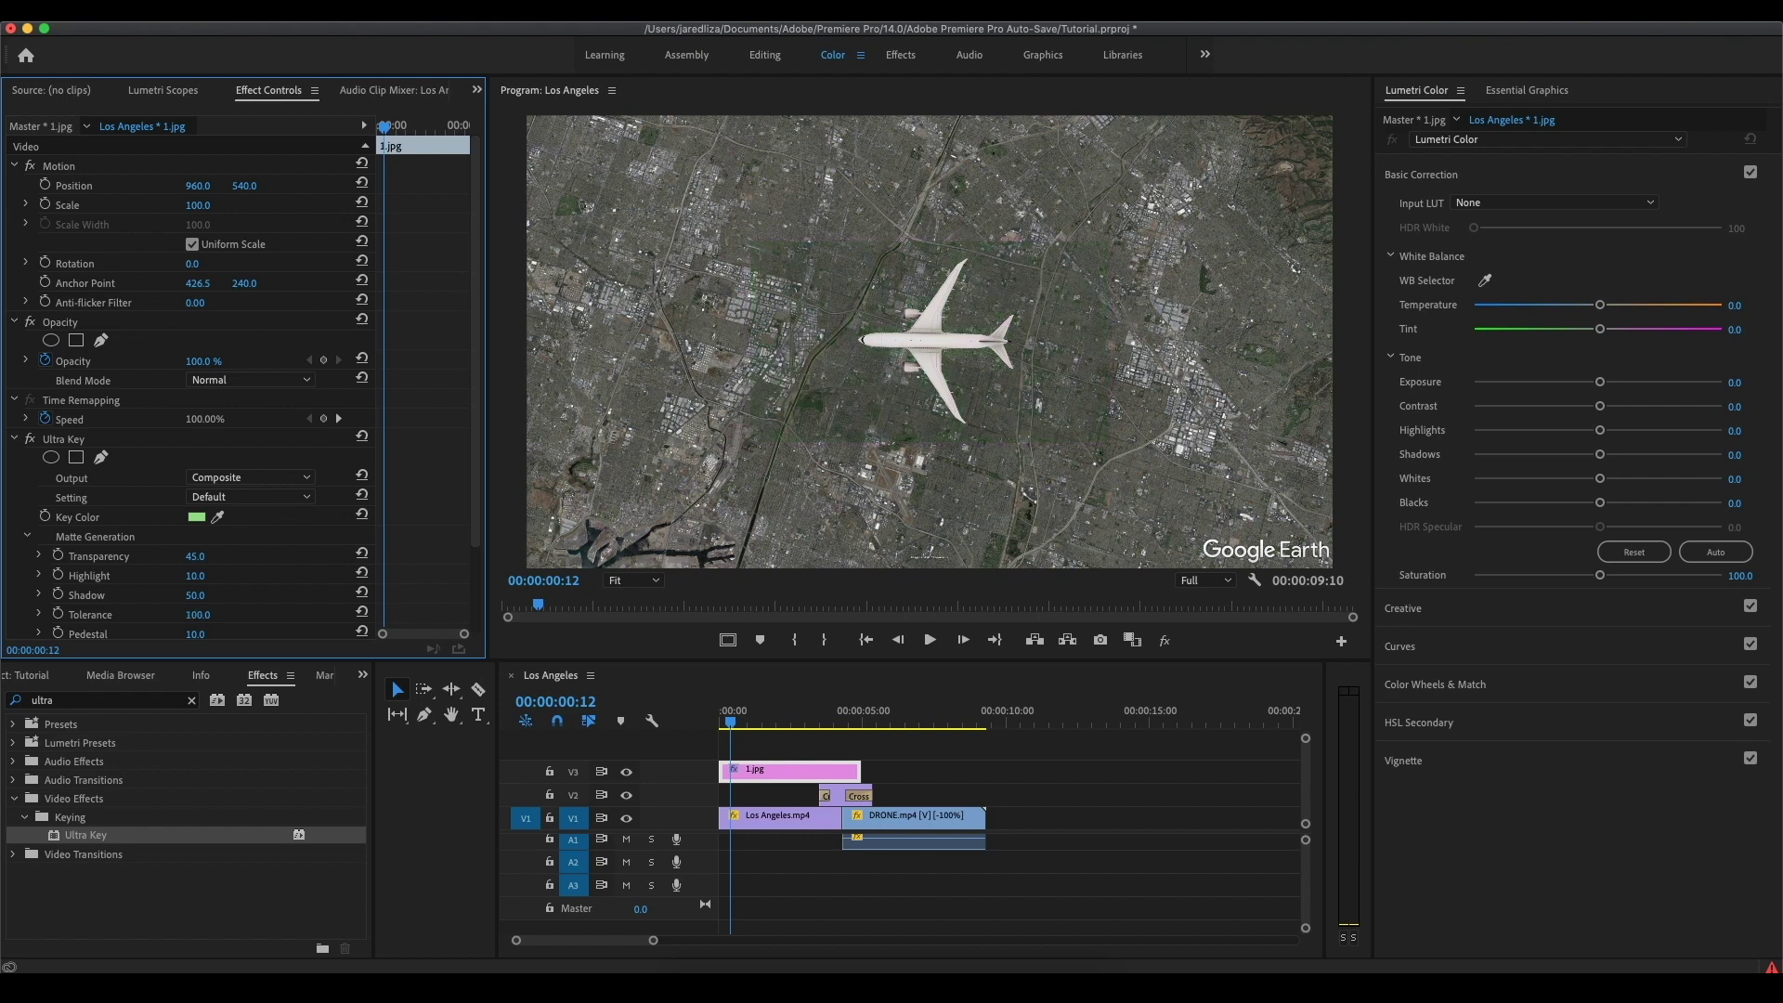
{"action": "left_click", "coordinate": [760, 725]}
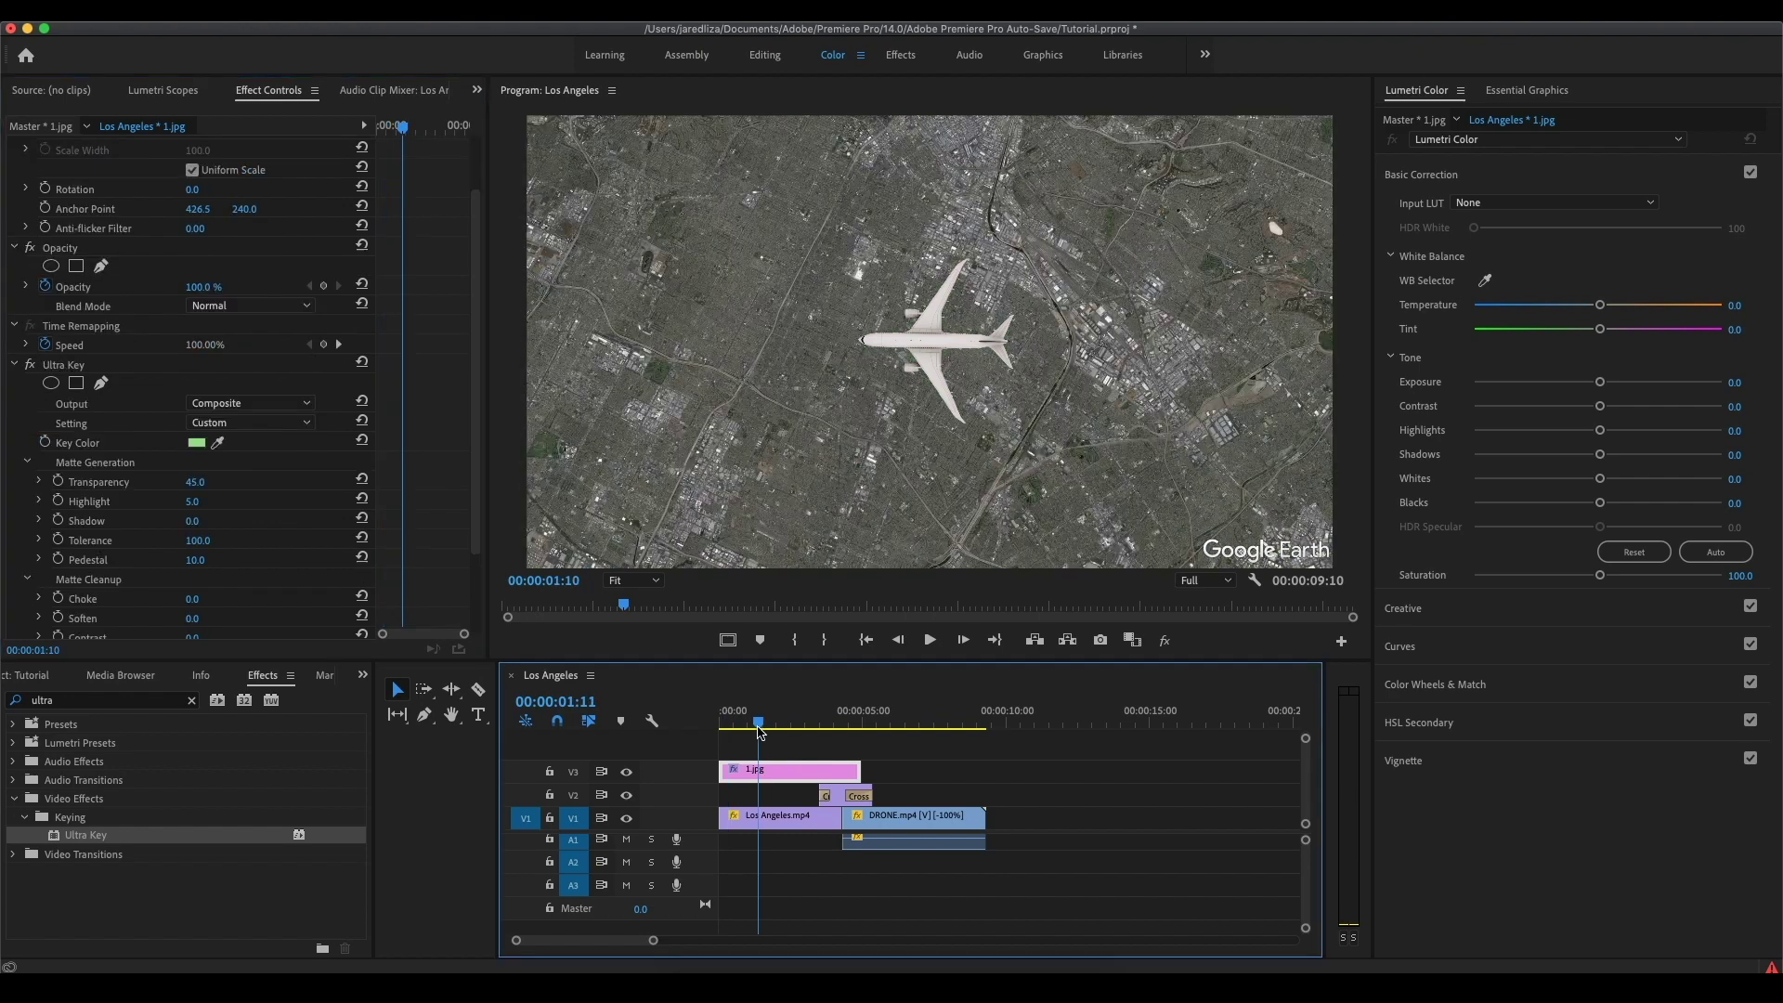
{"action": "left_click_drag", "start_coordinate": [759, 730], "coordinate": [788, 730]}
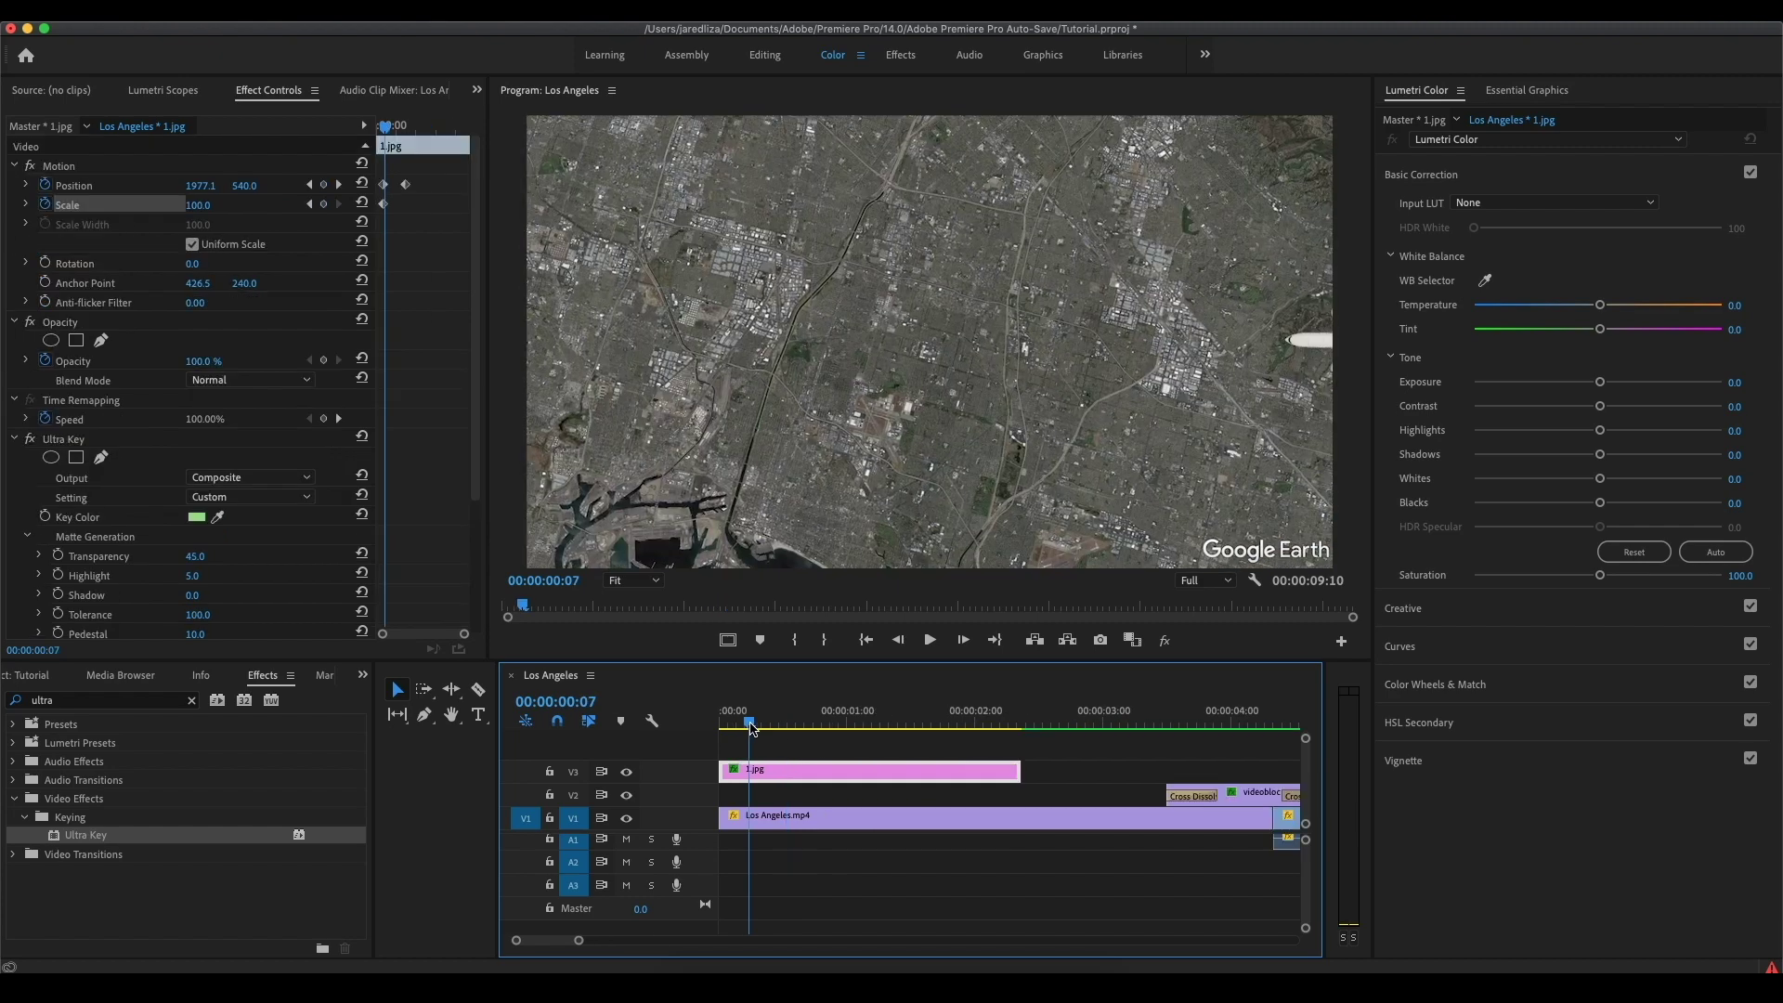
Step: Keyframe 1.jpg's Scale from 100 to 200 and Position off-screen left to -450
{"action": "left_click_drag", "start_coordinate": [767, 729], "coordinate": [813, 729]}
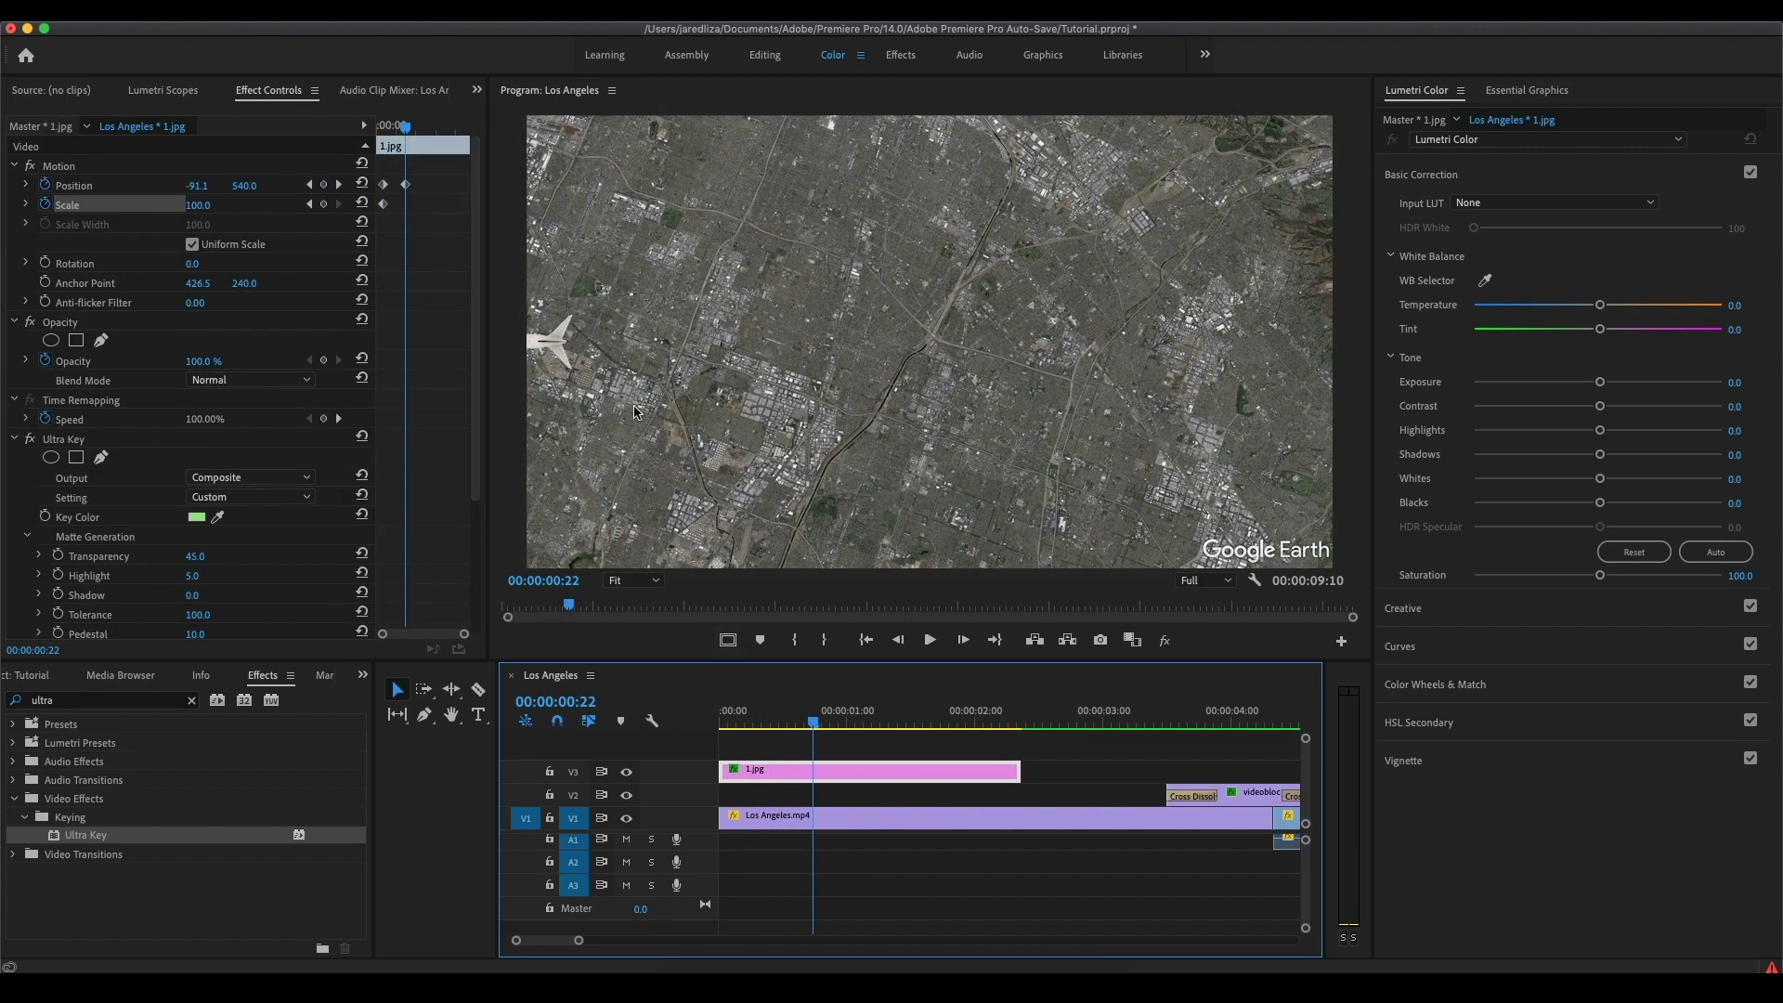
{"action": "left_click", "coordinate": [192, 208]}
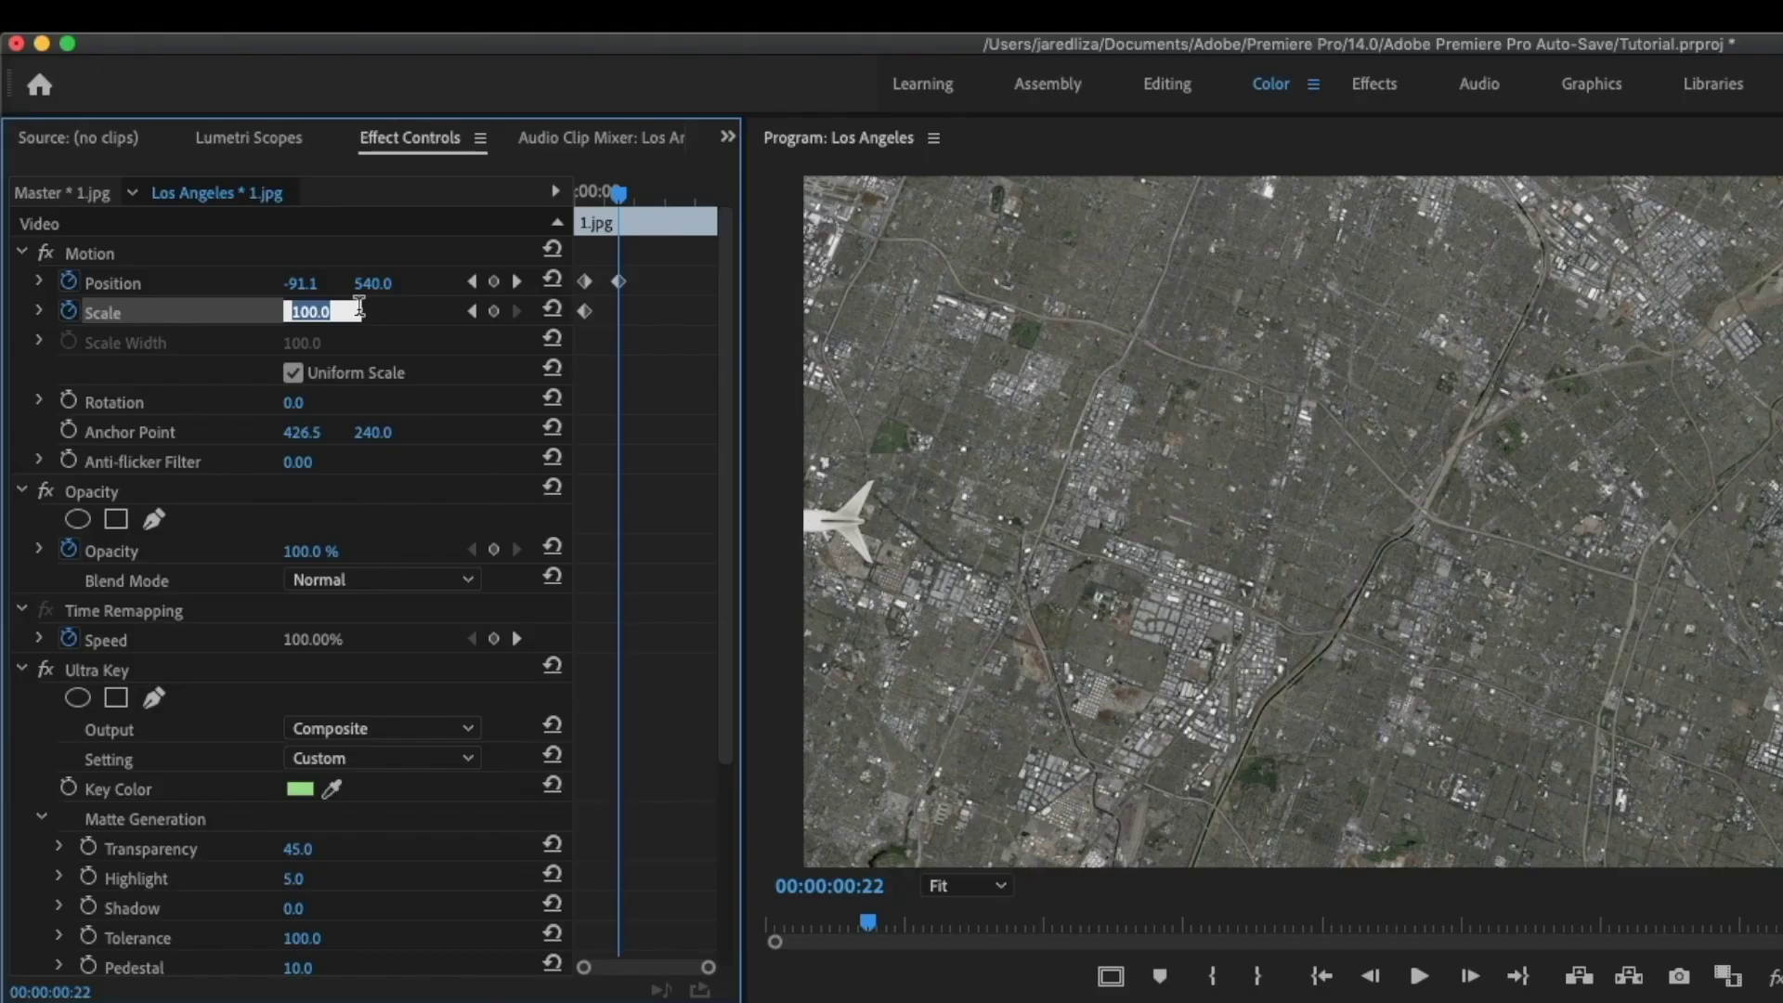
{"action": "key", "text": "Return"}
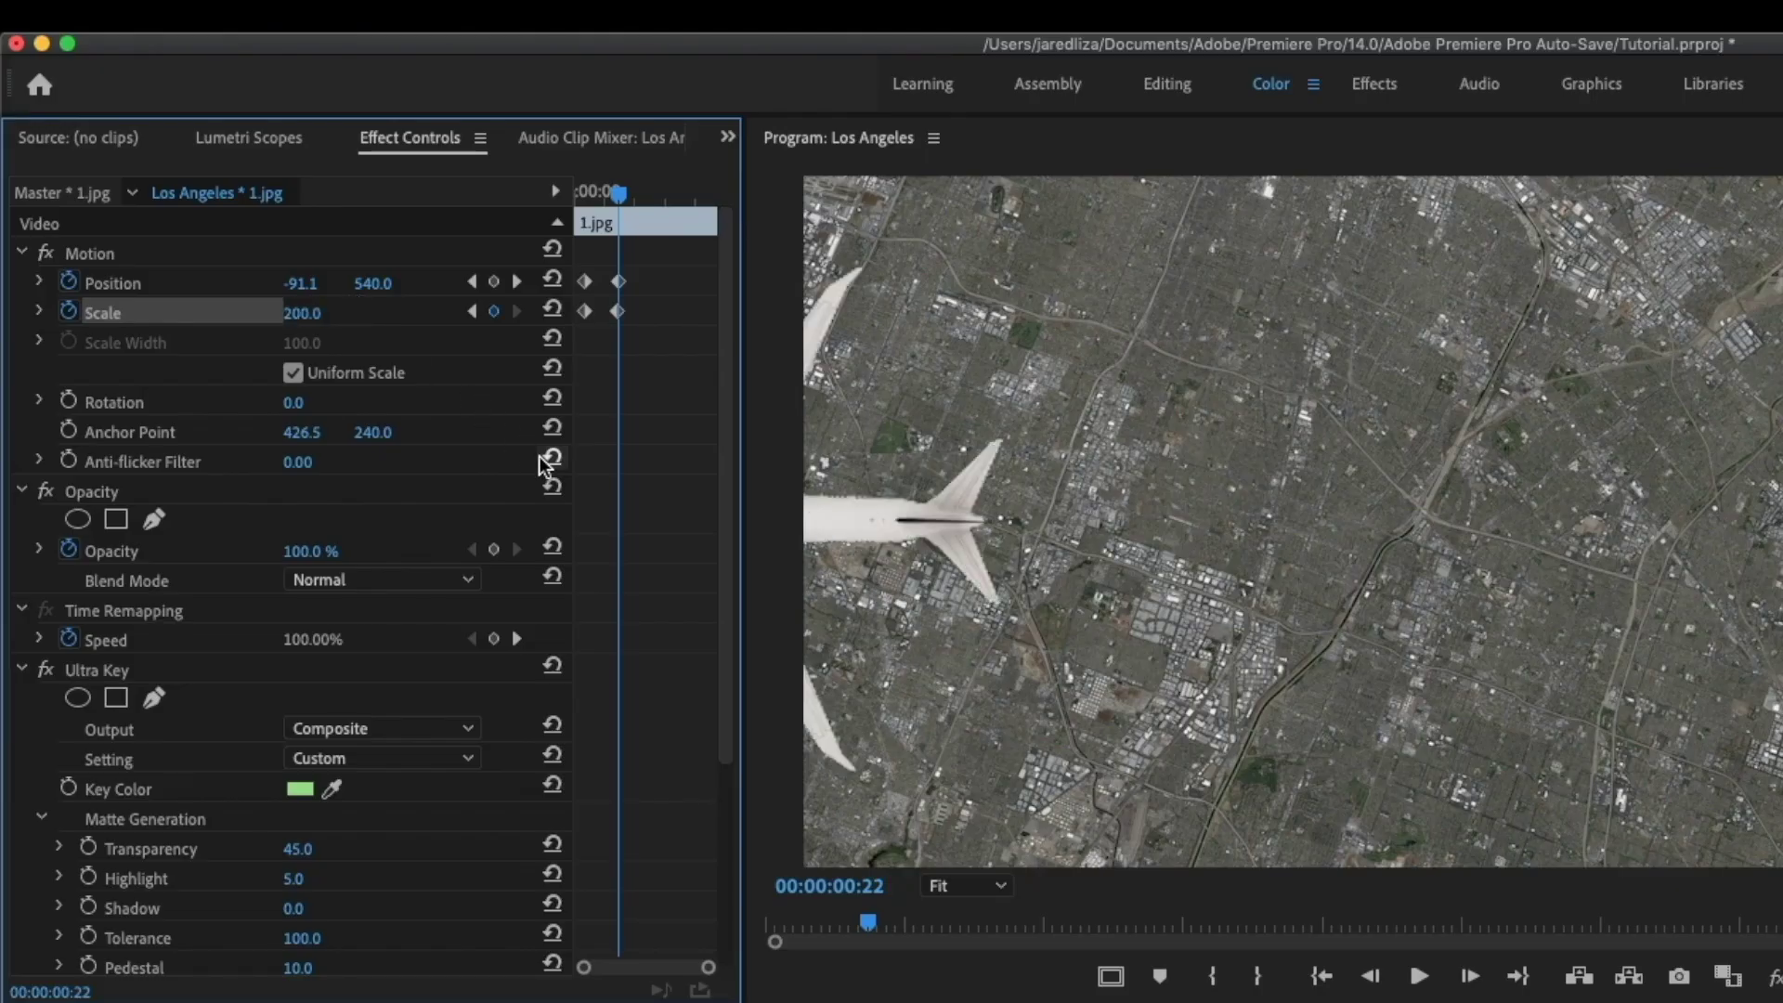
{"action": "mouse_move", "coordinate": [814, 729]}
{"action": "left_mouse_down"}
{"action": "mouse_move", "coordinate": [752, 731]}
{"action": "mouse_move", "coordinate": [819, 740]}
{"action": "left_mouse_up"}
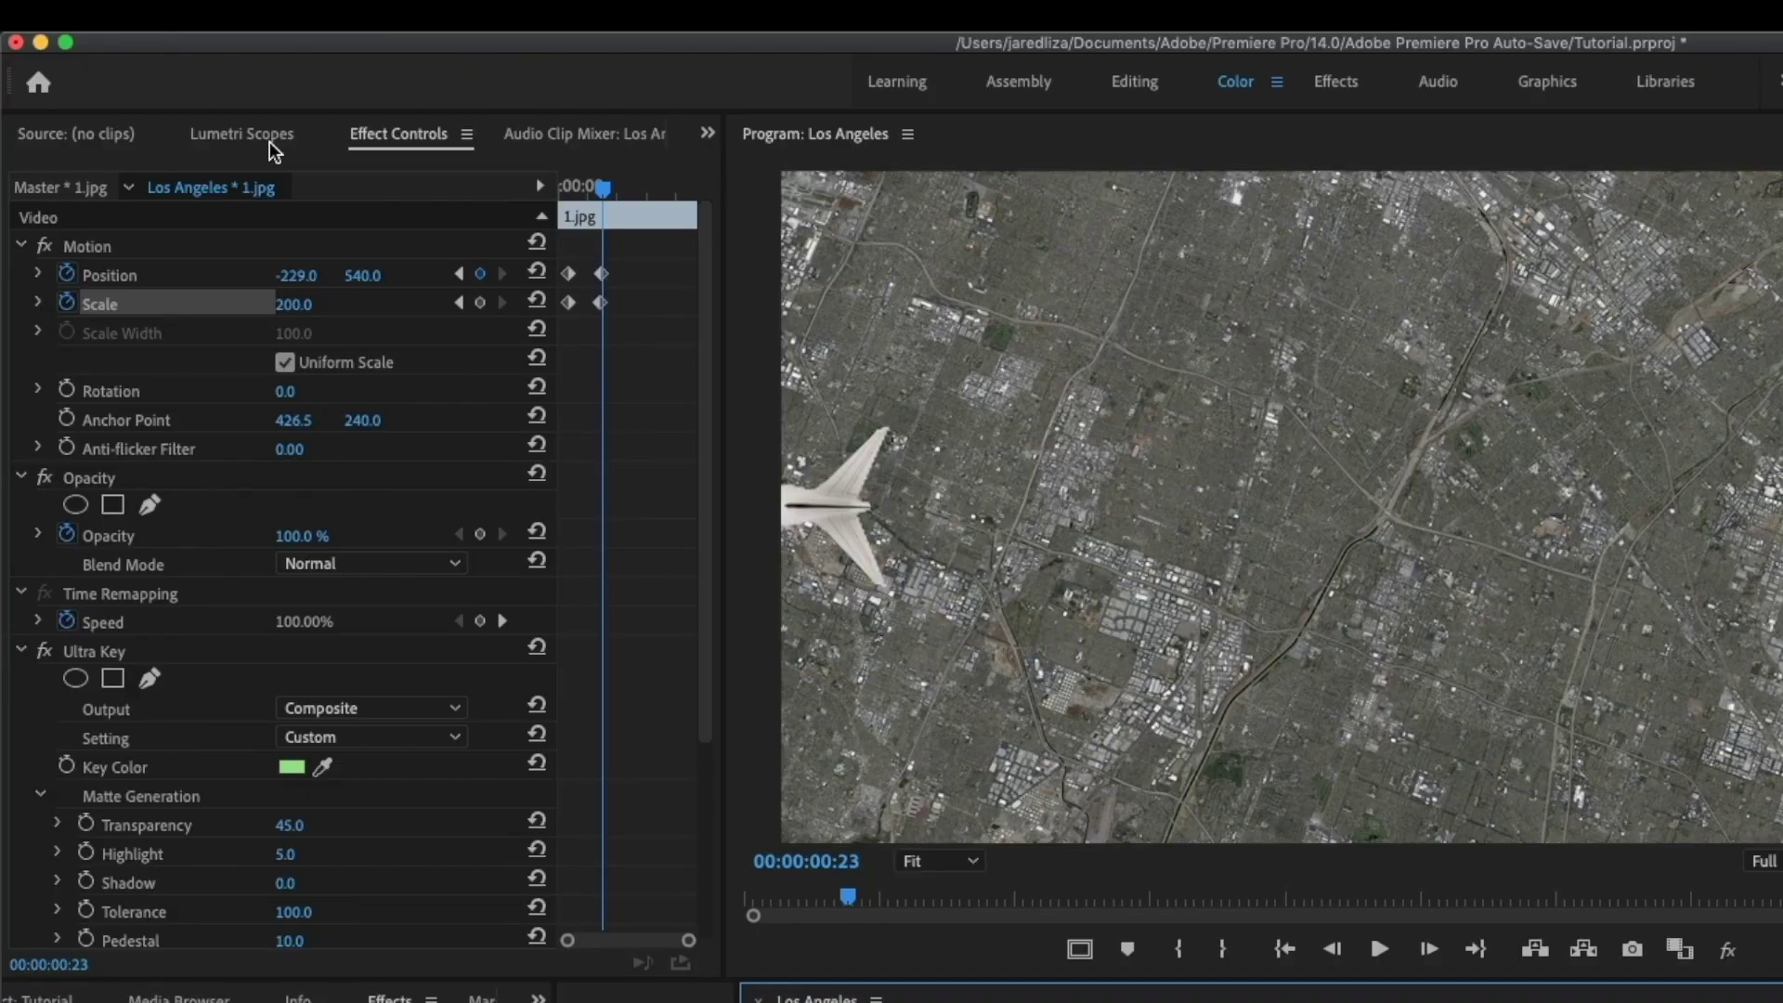
{"action": "left_click_drag", "start_coordinate": [296, 275], "coordinate": [251, 275]}
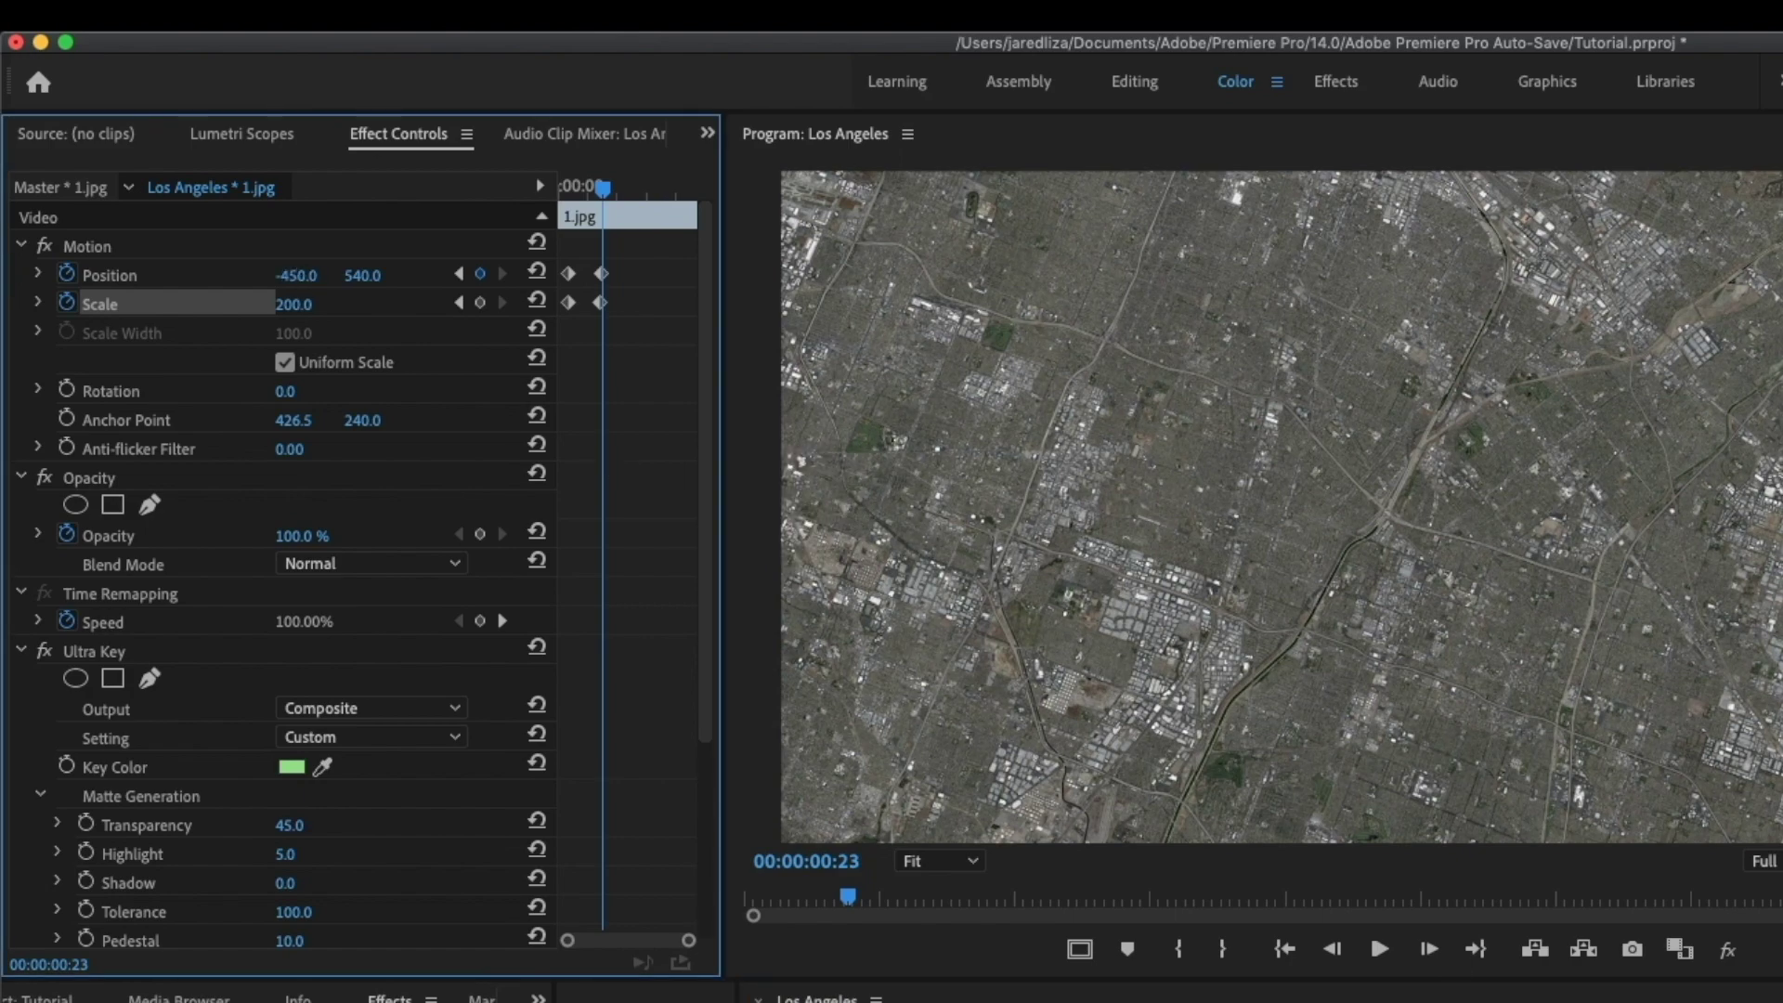
{"action": "left_click_drag", "start_coordinate": [1209, 1002], "coordinate": [1138, 1002]}
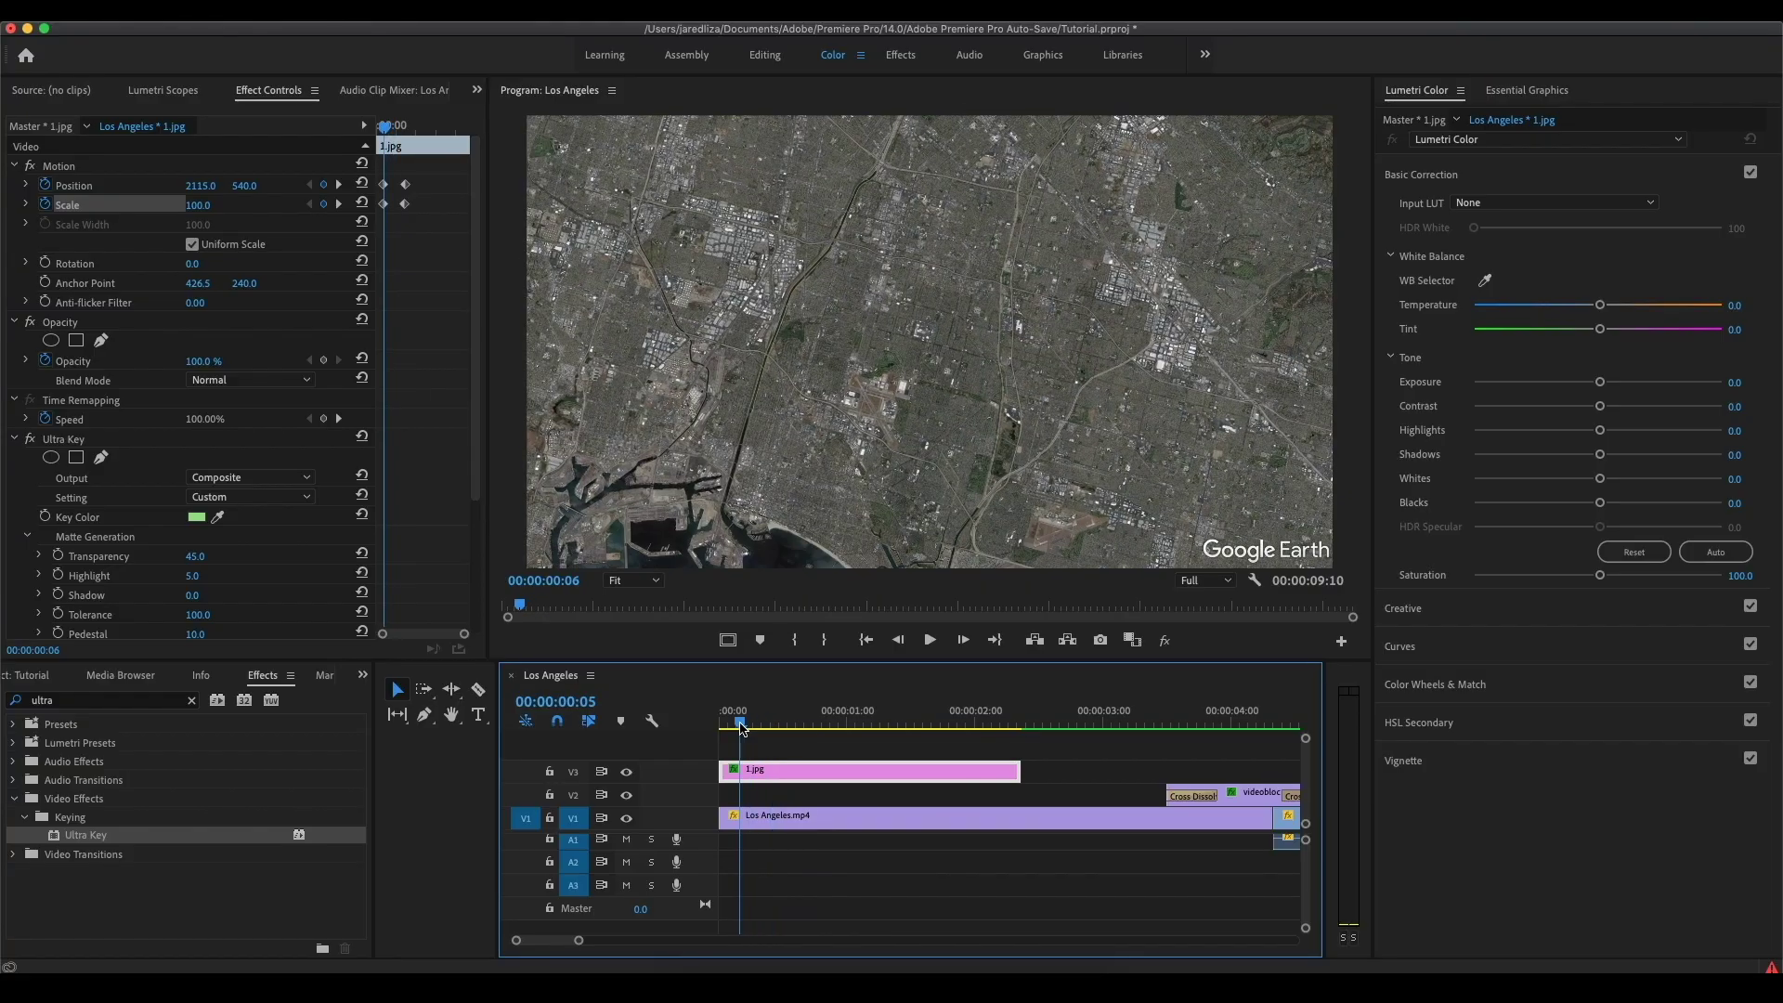